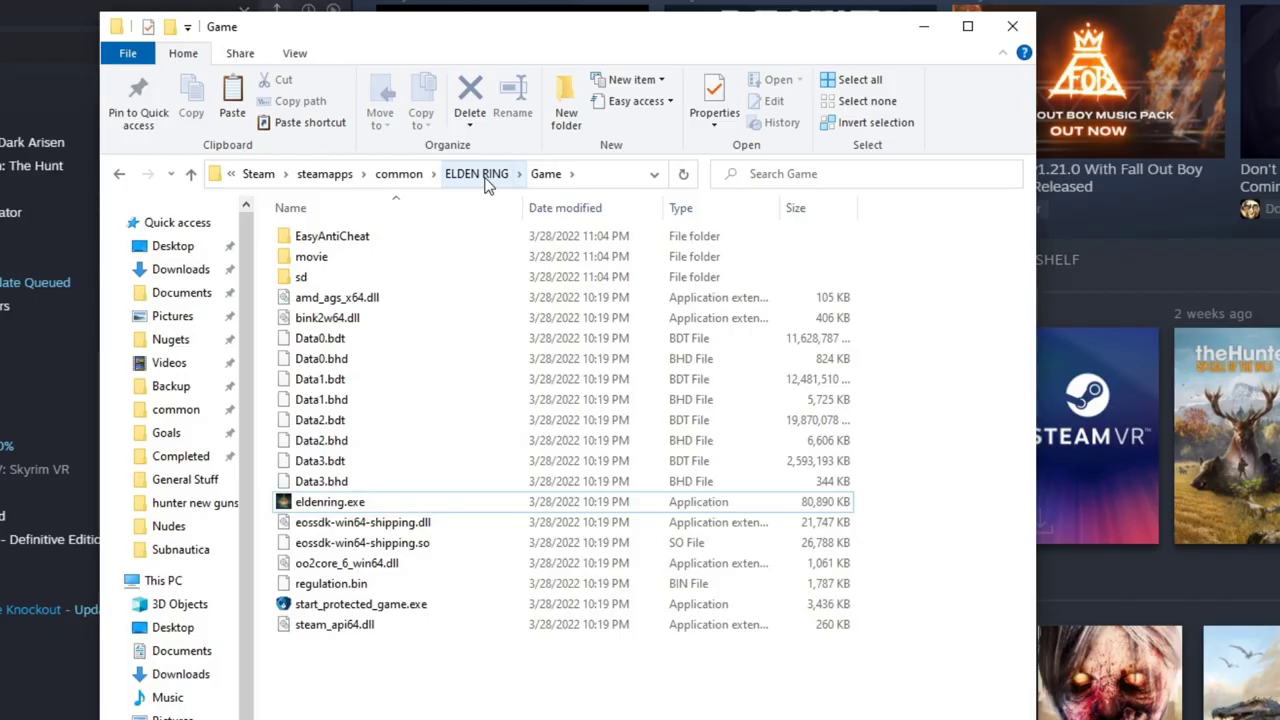
- Duplicate the ELDEN RING folder inside Steam's steamapps\common directory
click(480, 176)
click(415, 176)
right_click(316, 385)
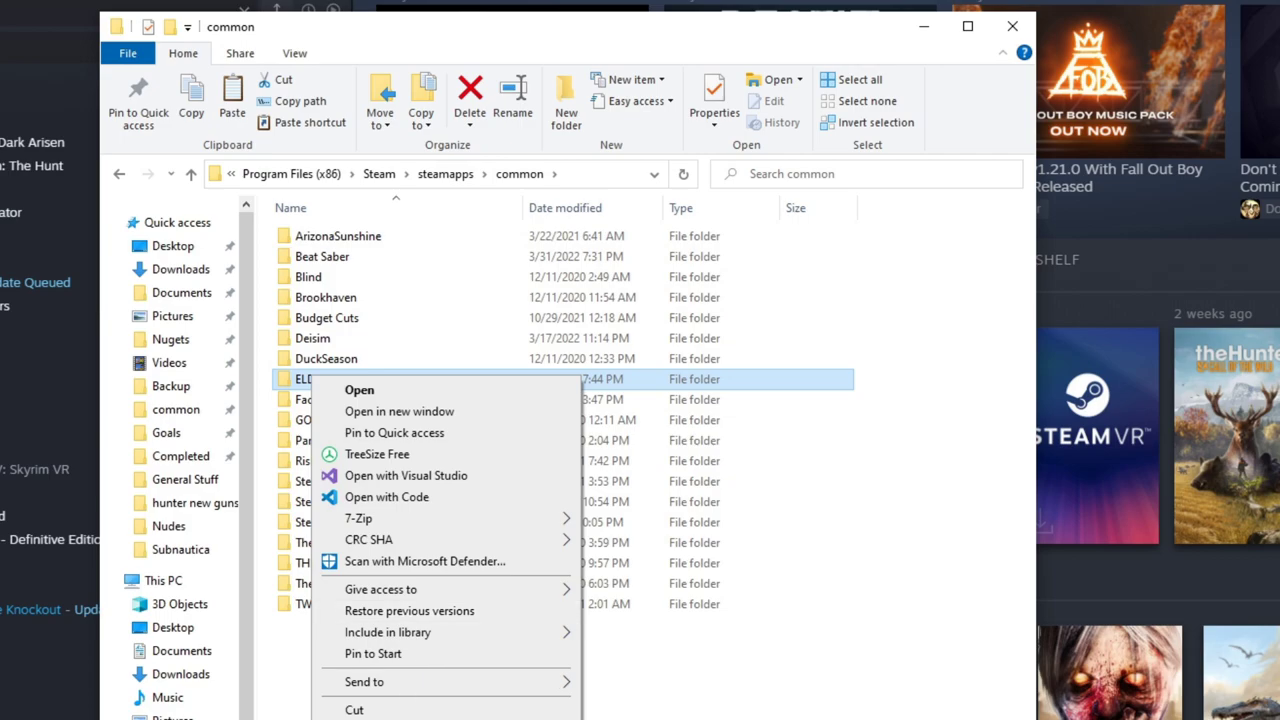
click(354, 719)
right_click(443, 690)
click(400, 474)
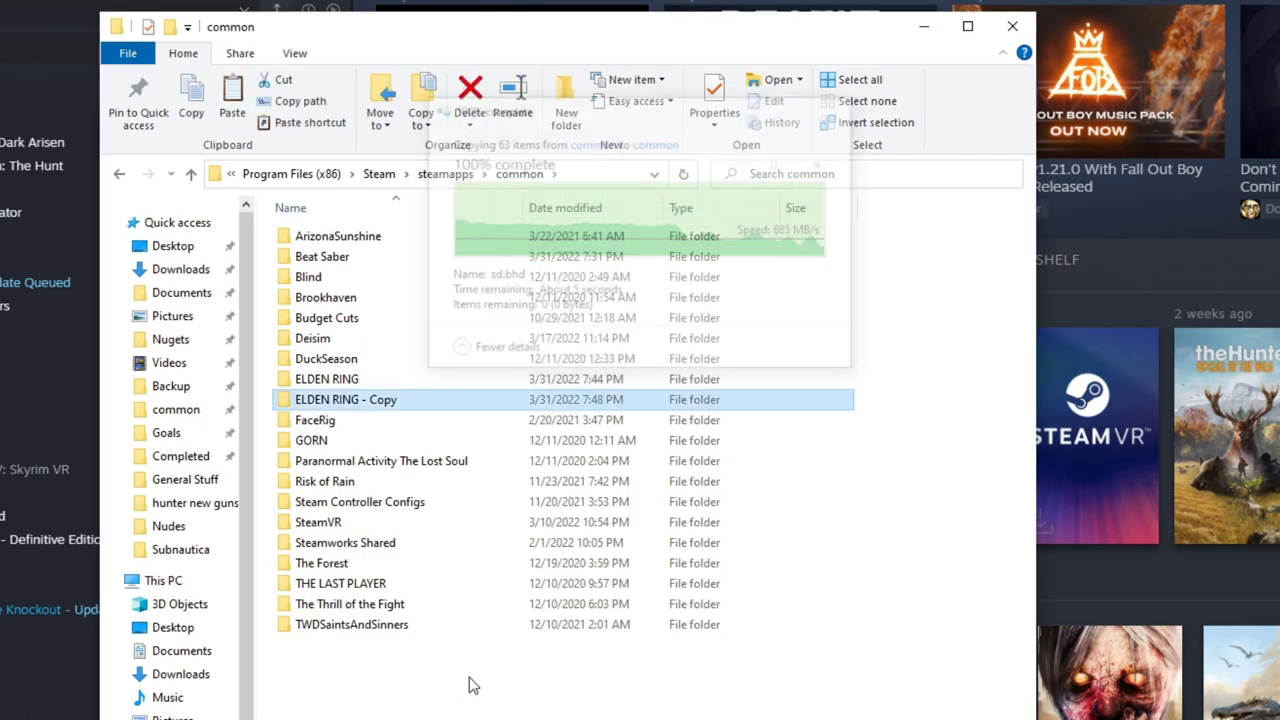
- Rename the copied game folder to ELDEN RING MODDED and open its Game subfolder
right_click(360, 408)
right_click(352, 401)
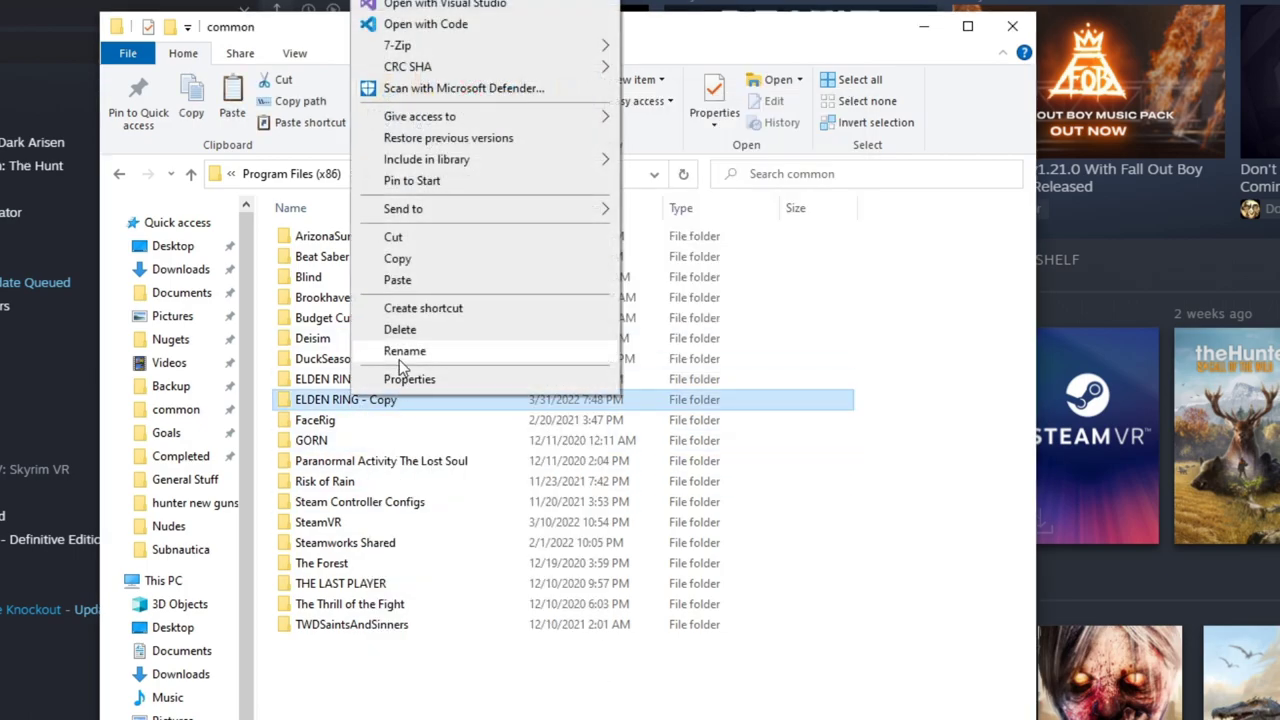
click(404, 351)
click(423, 400)
drag(423, 400, 358, 404)
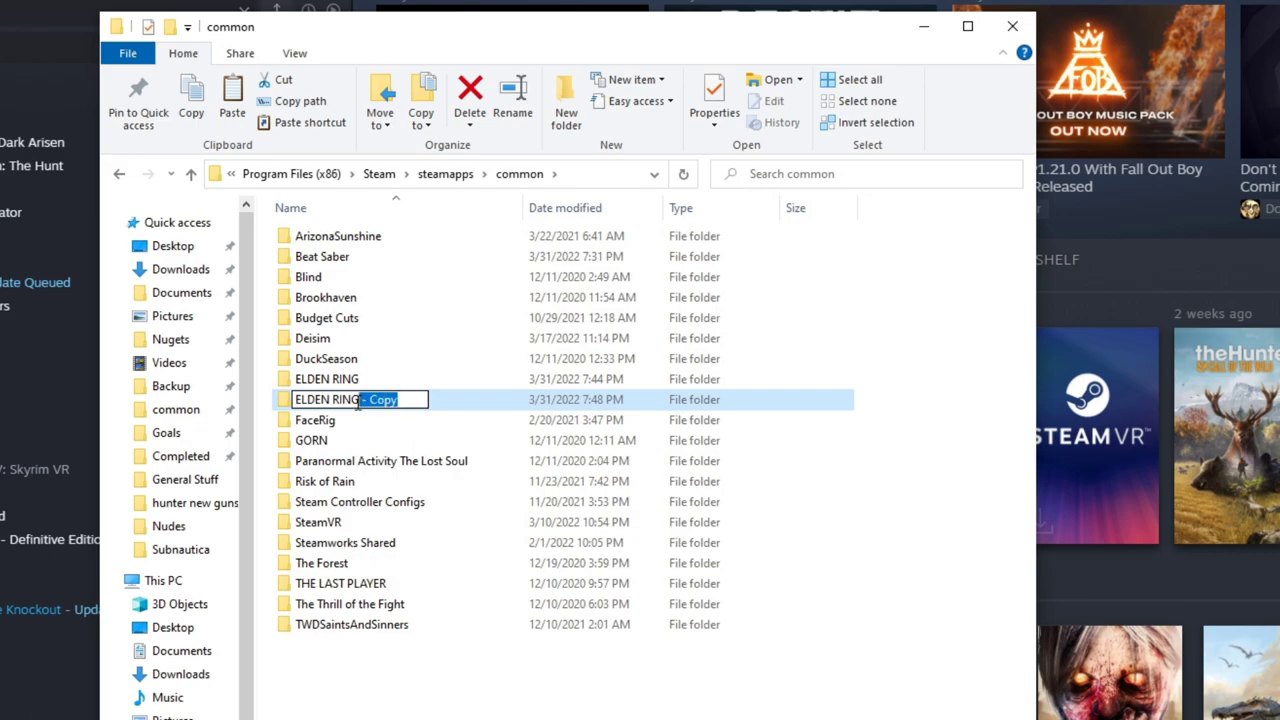
text(Mo)
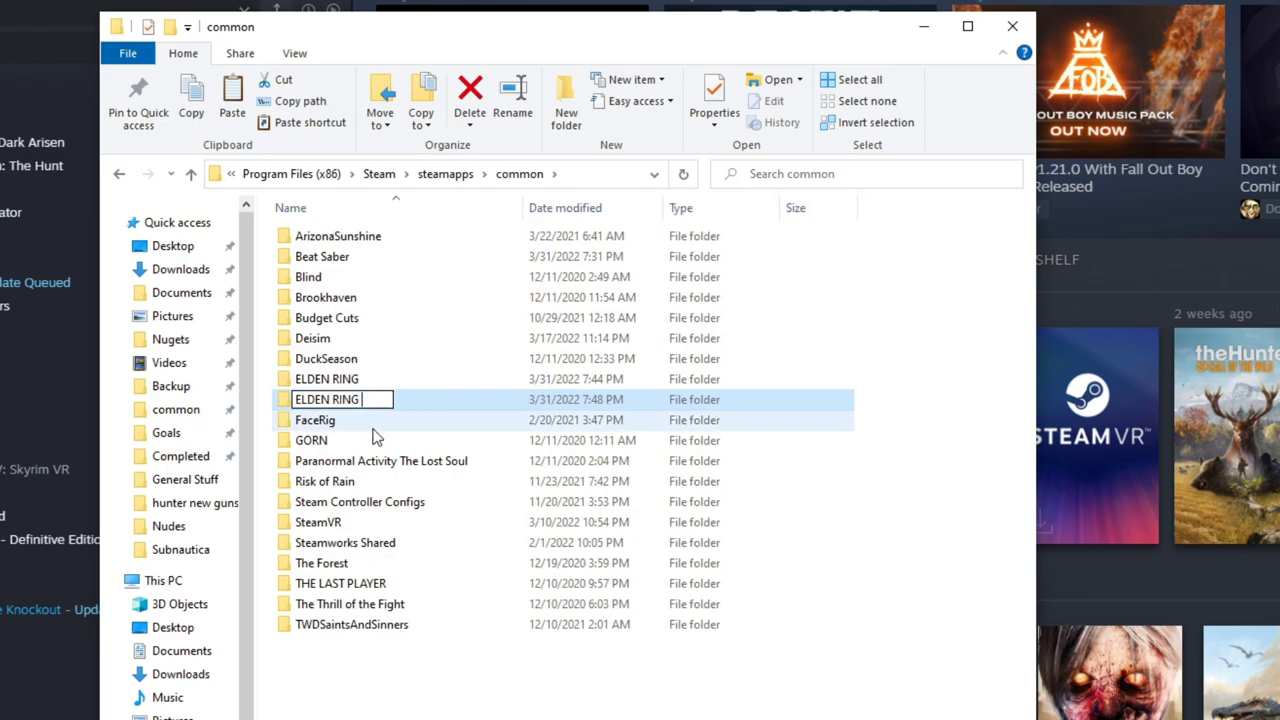
key(BackSpace)
text(ODDED)
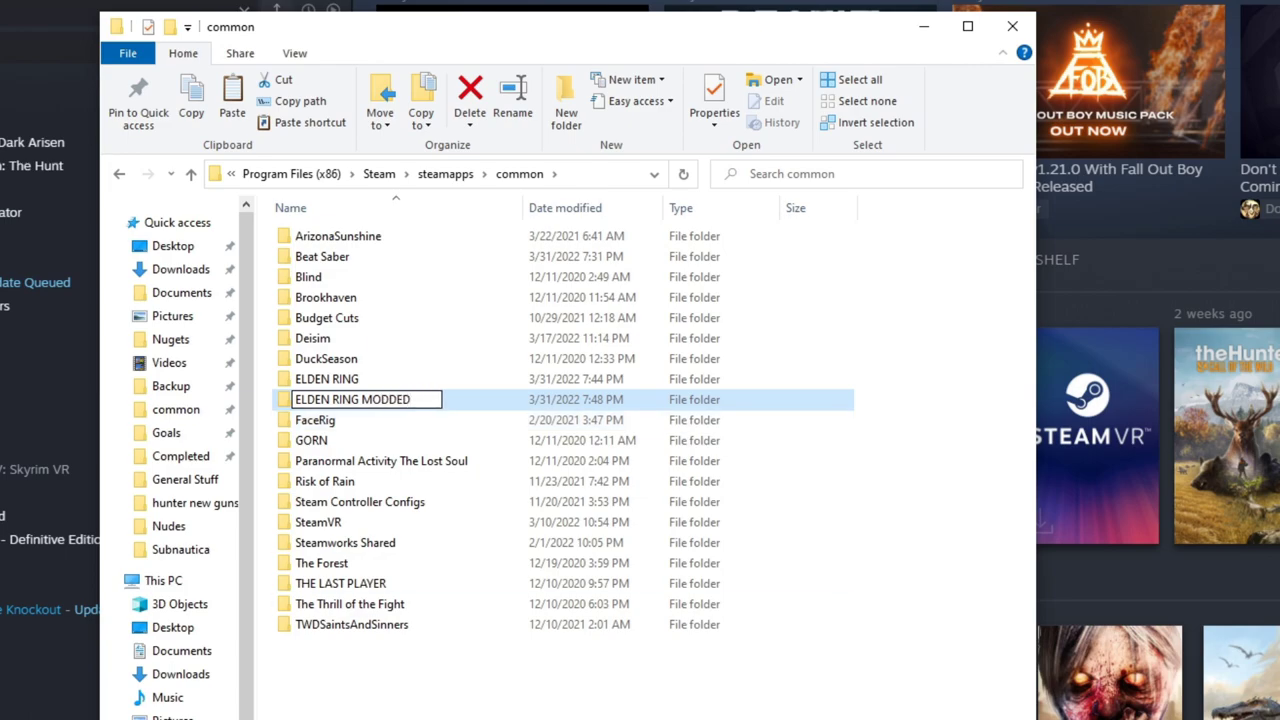
key(Return)
double_click(398, 401)
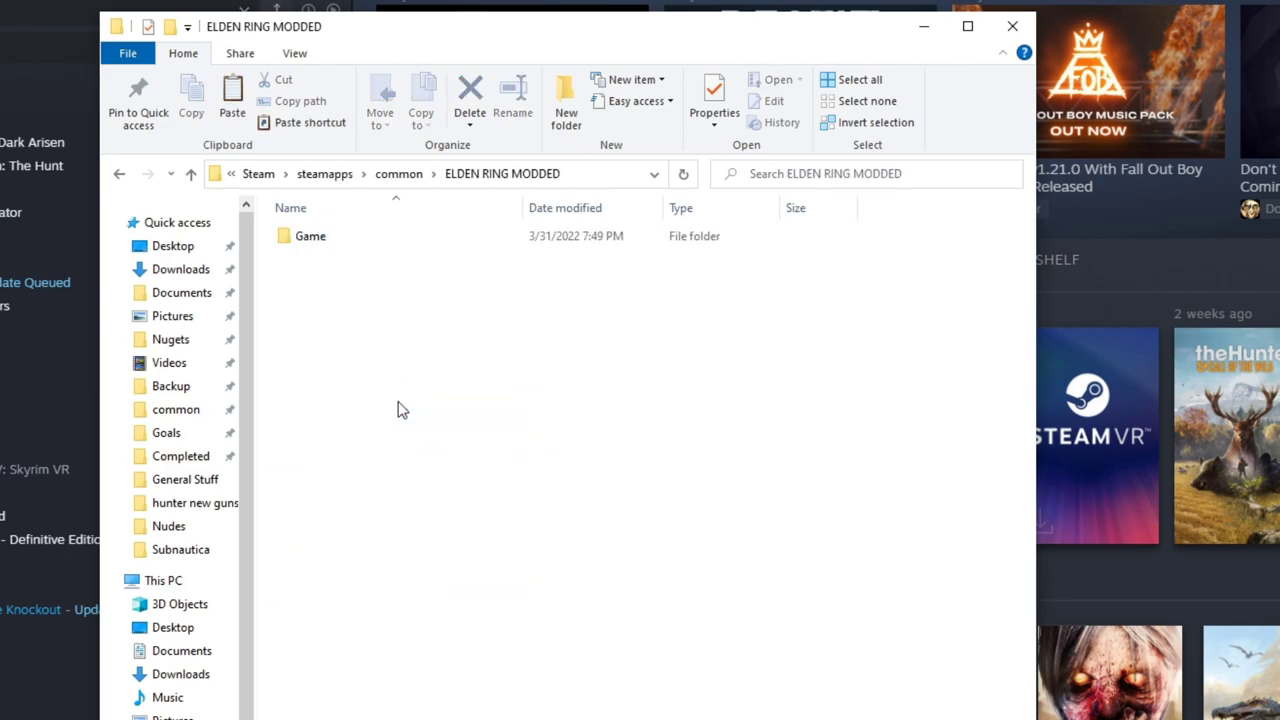
double_click(335, 240)
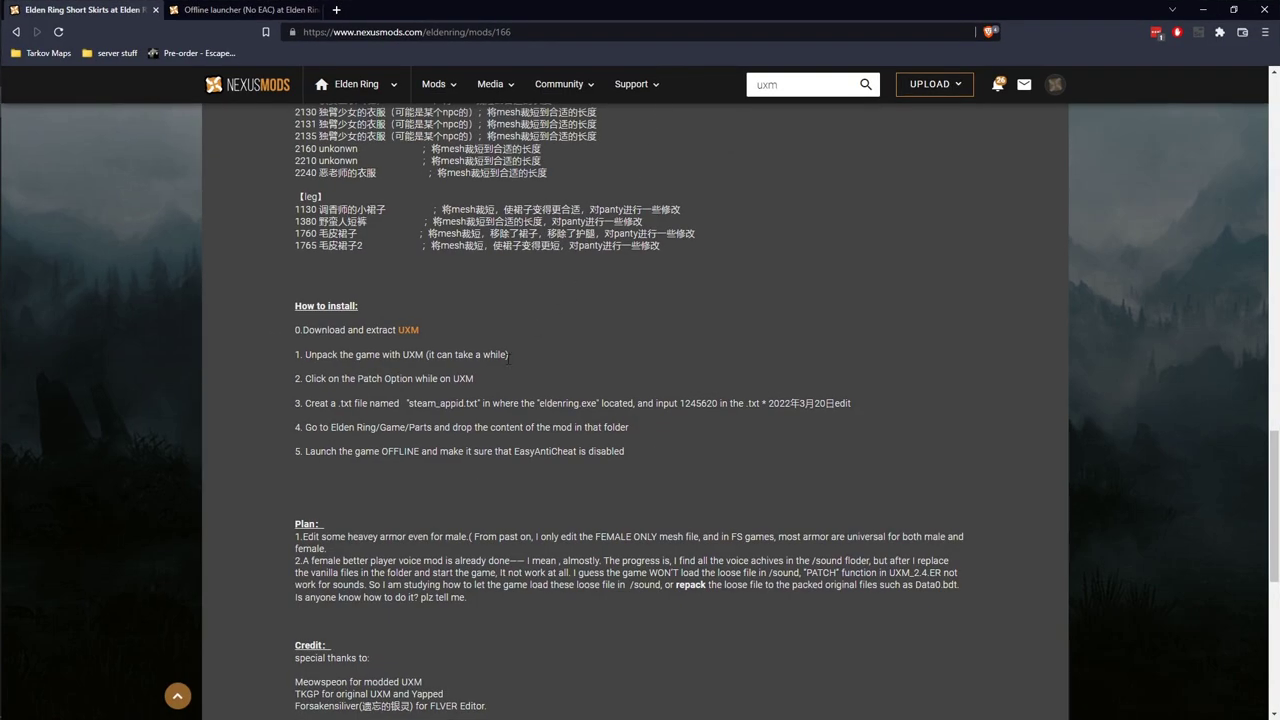
- In the browser, download the UXM archive linked in the How to install section of the Elden Ring mod page
click(408, 330)
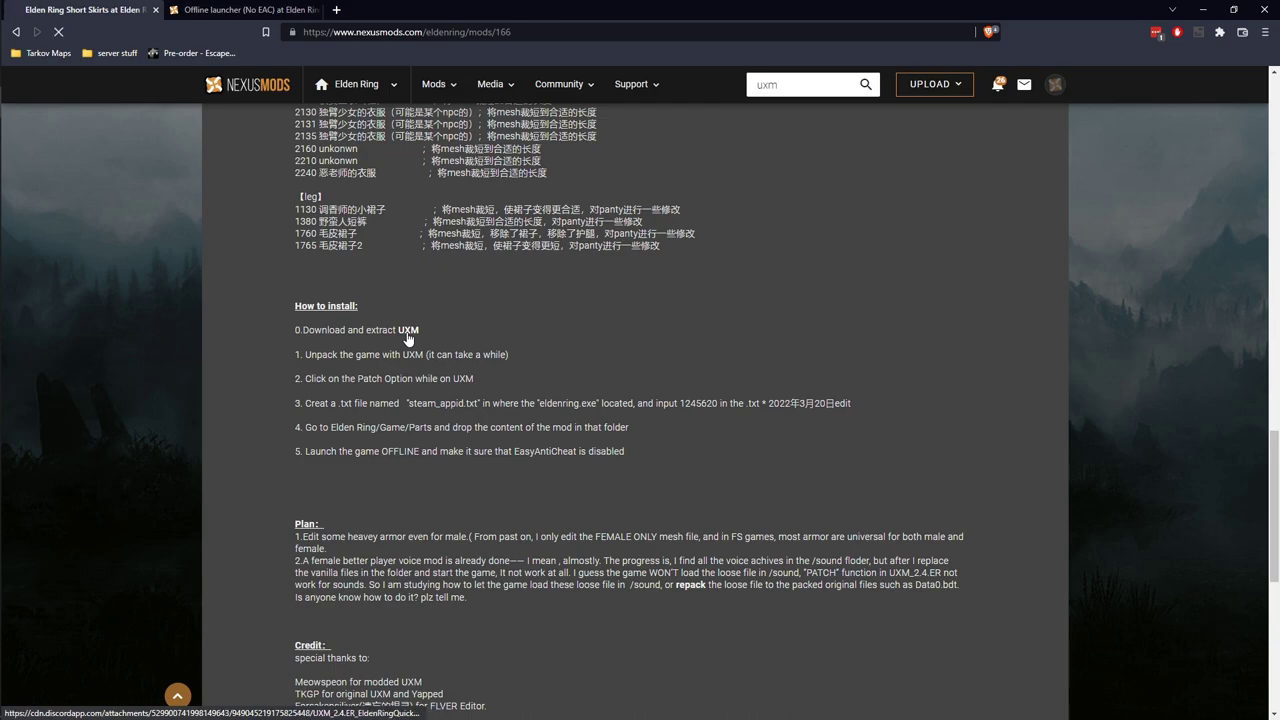
click(507, 339)
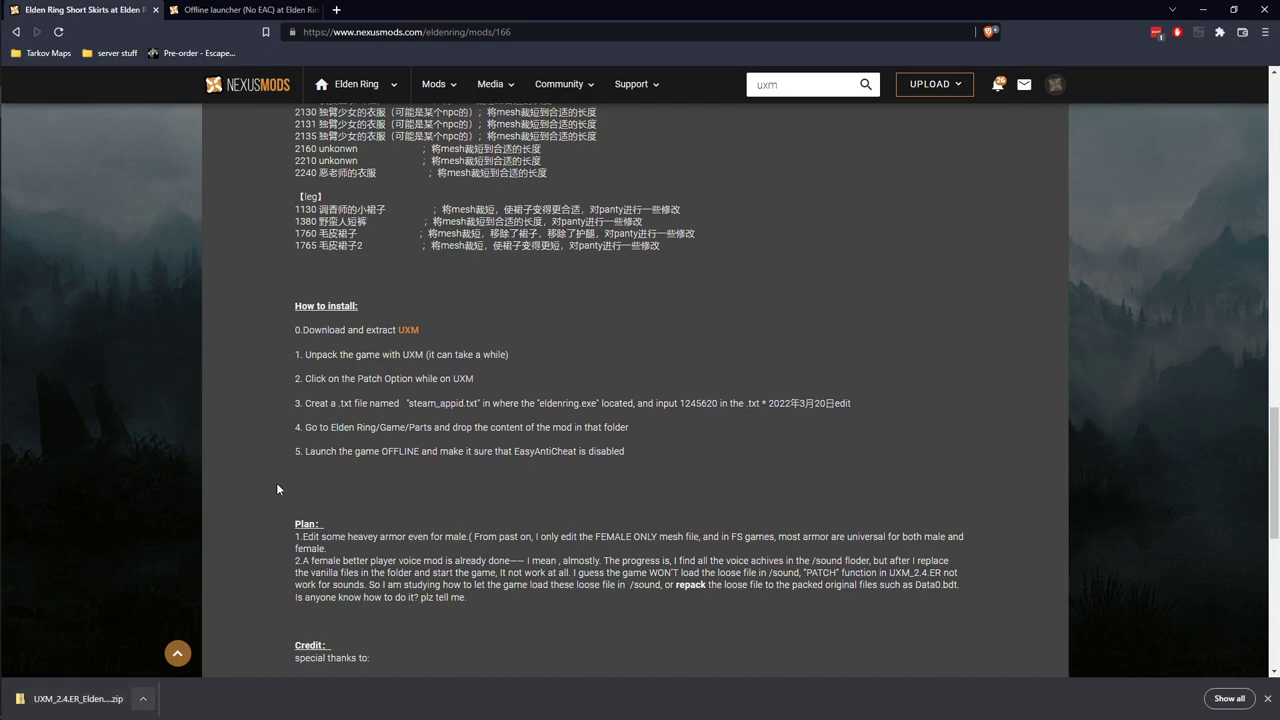
click(143, 698)
click(518, 451)
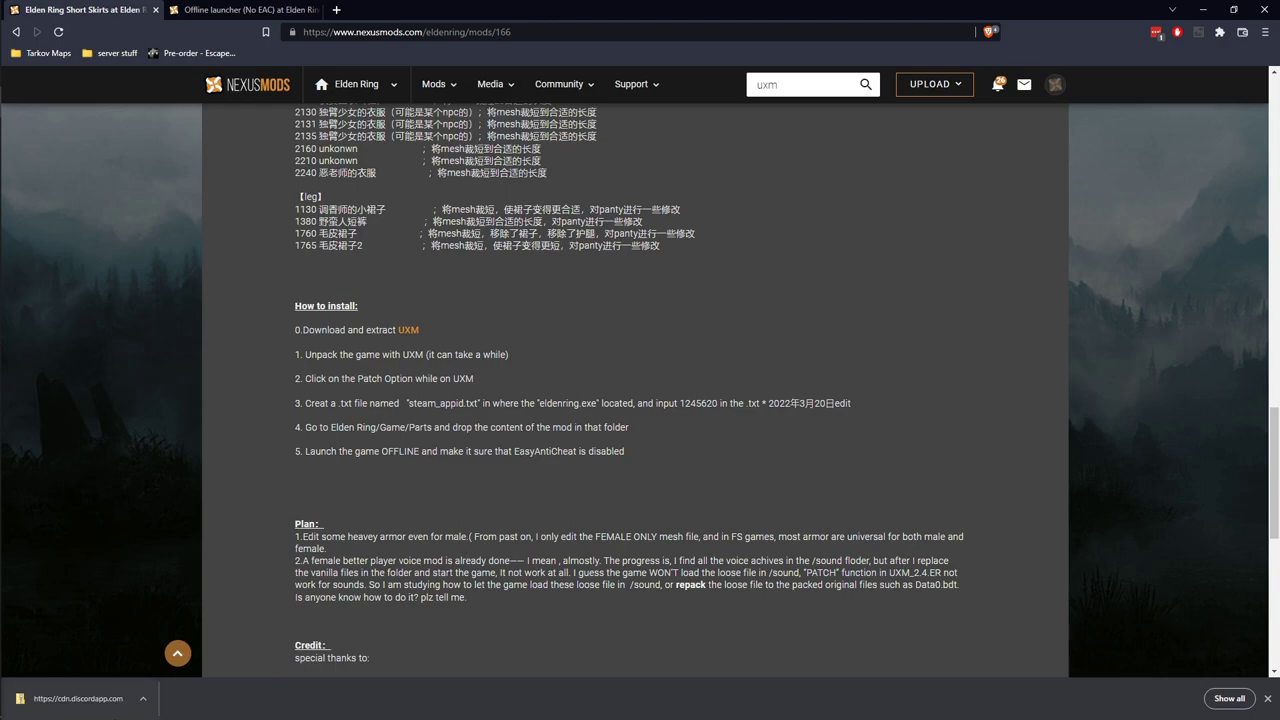
- Set downloads of this zip type to always open, and show the downloaded UXM archive in its folder
click(143, 698)
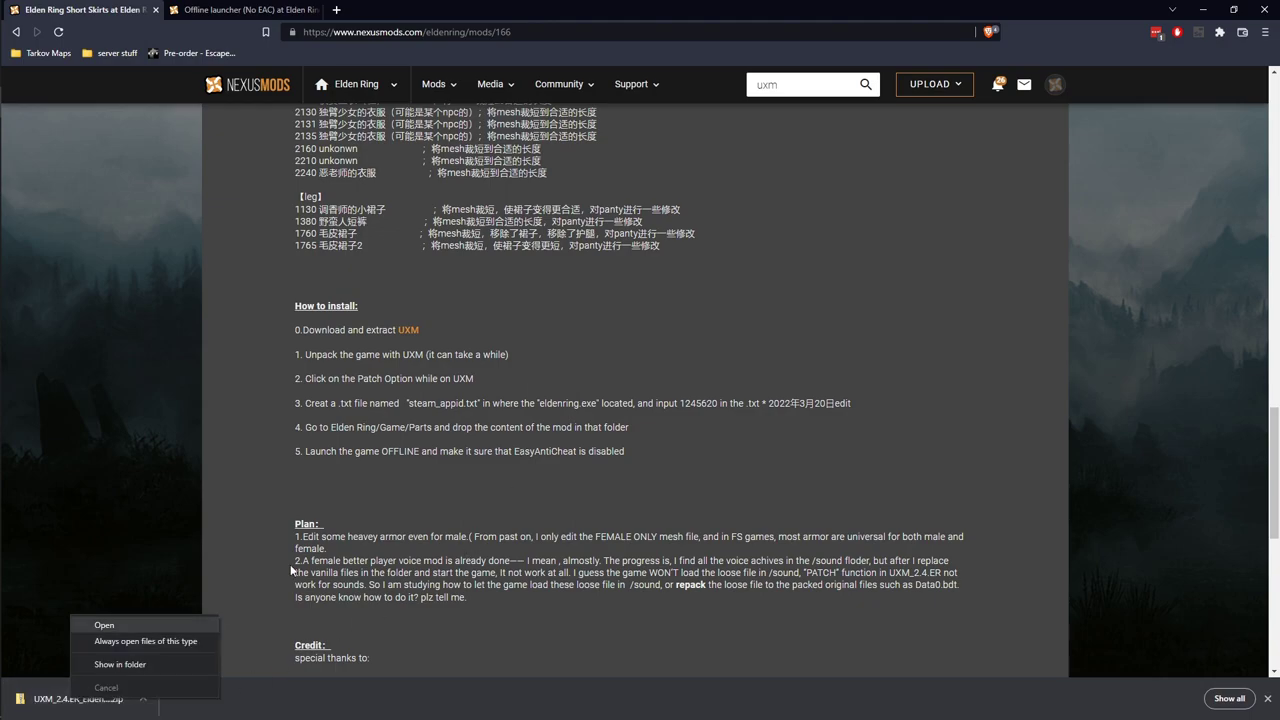
click(150, 642)
drag(848, 6, 900, 4)
click(143, 698)
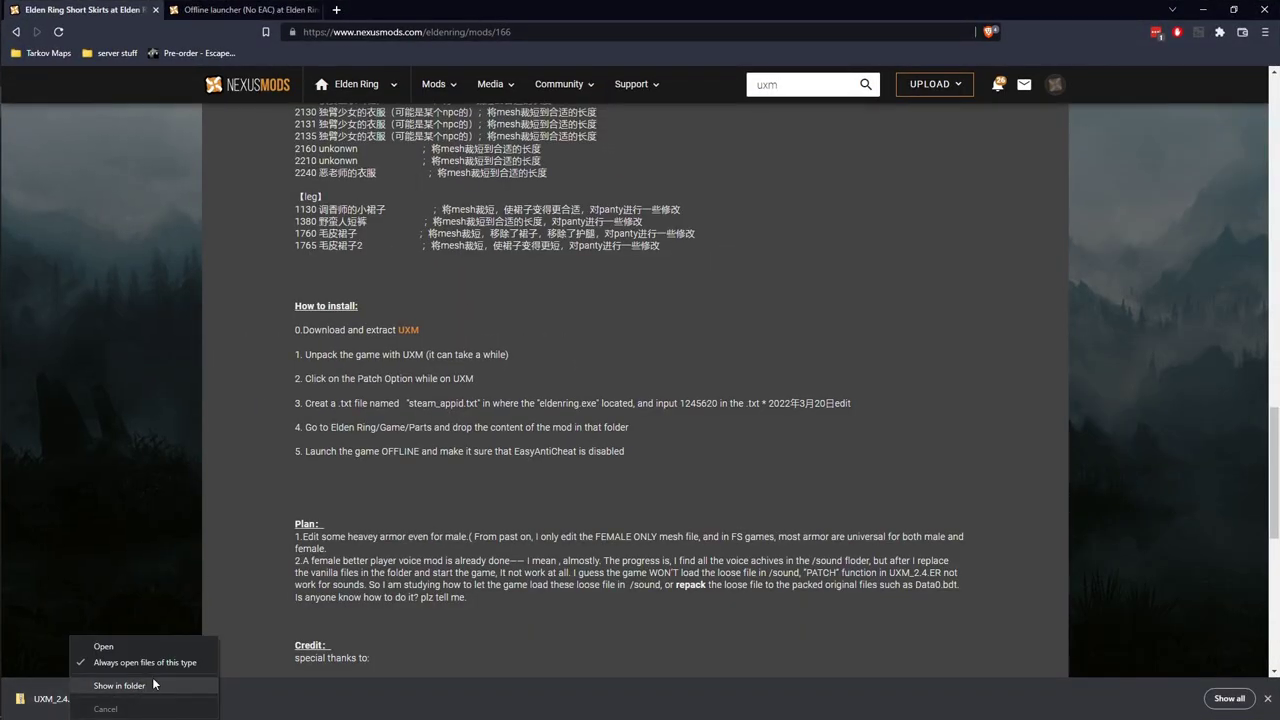
click(138, 686)
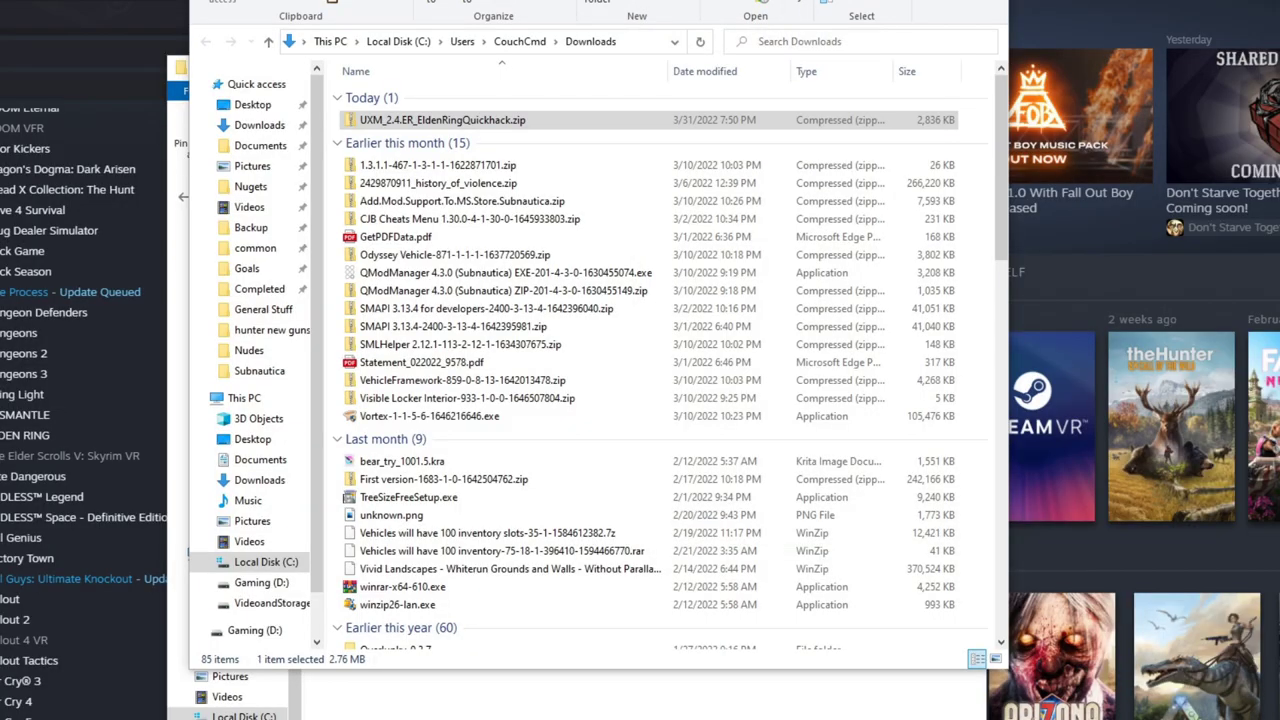
- Open the UXM_2.4.ER_EldenRingQuickhack.zip archive to view its contents
right_click(411, 118)
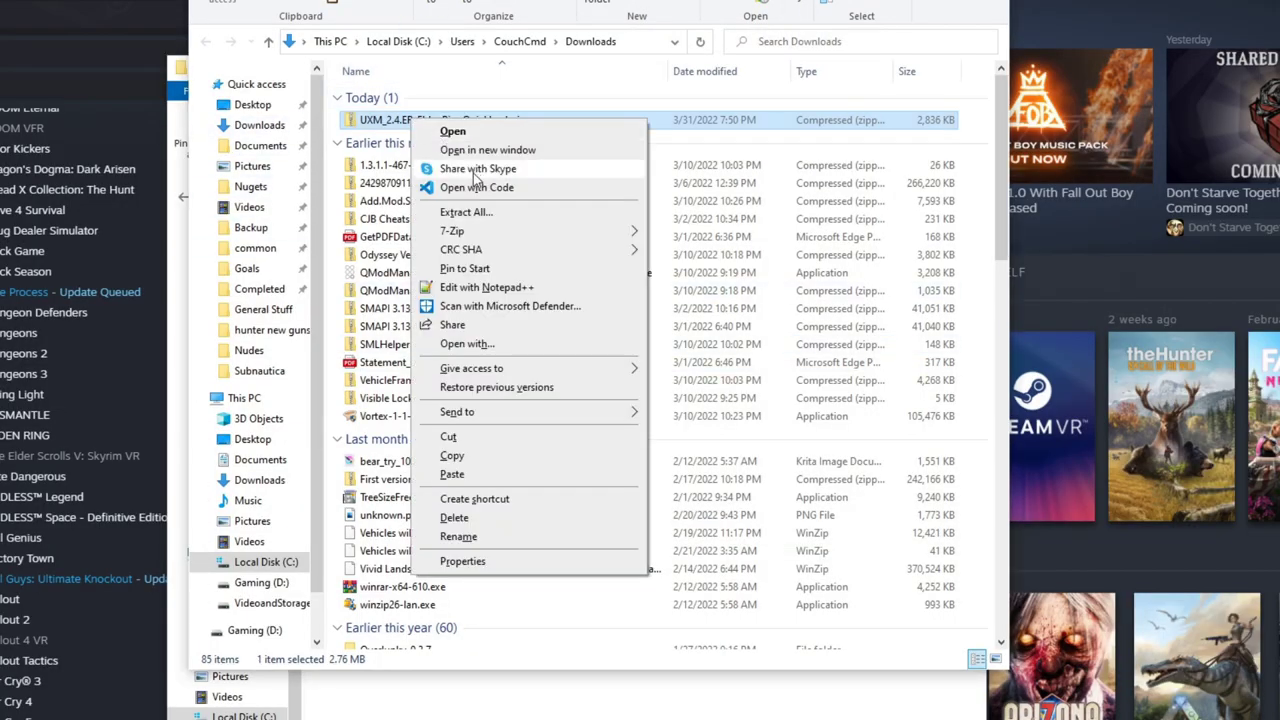
double_click(380, 128)
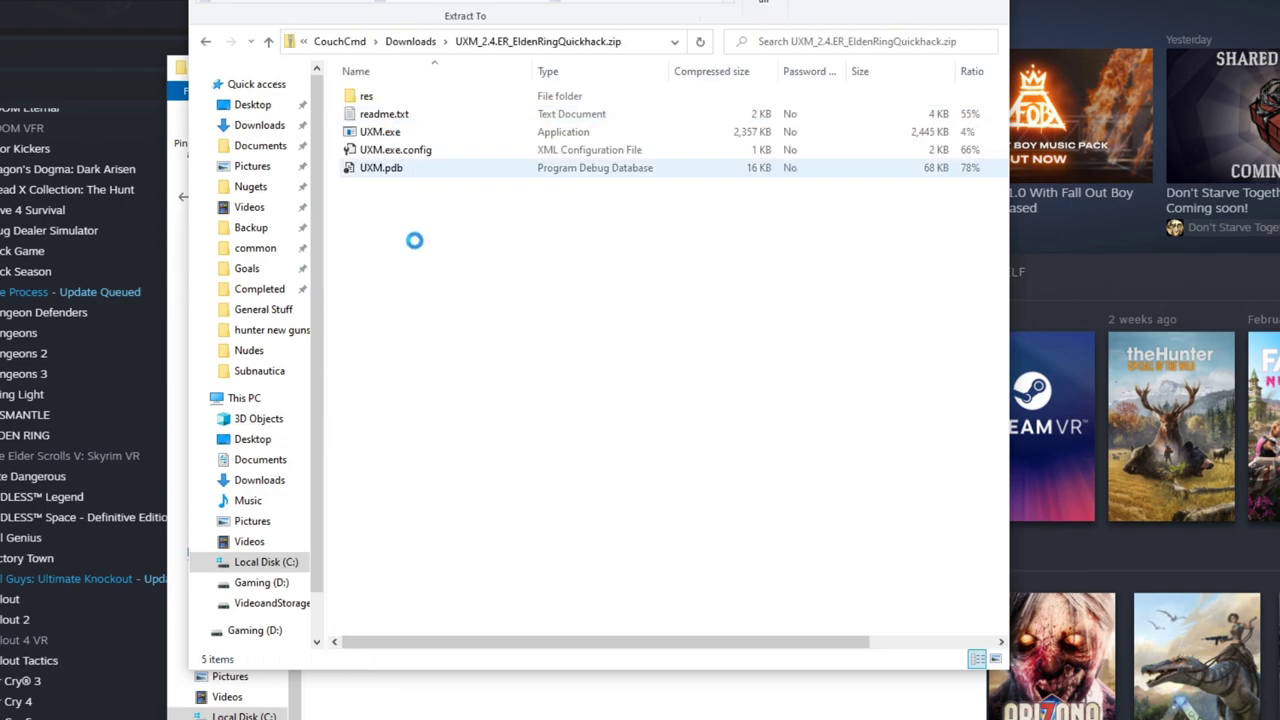
drag(403, 249, 370, 116)
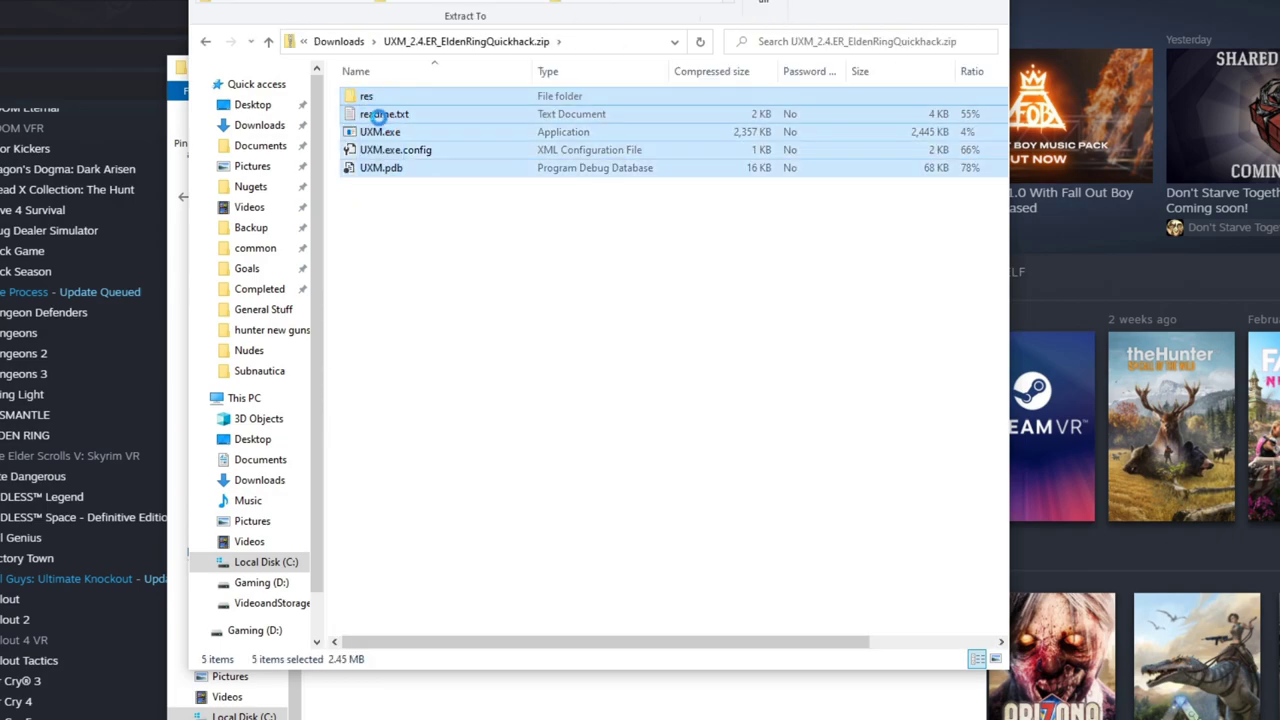
- Open readme.txt from the archive and highlight its important note about running with Easy Anti Cheat
double_click(376, 116)
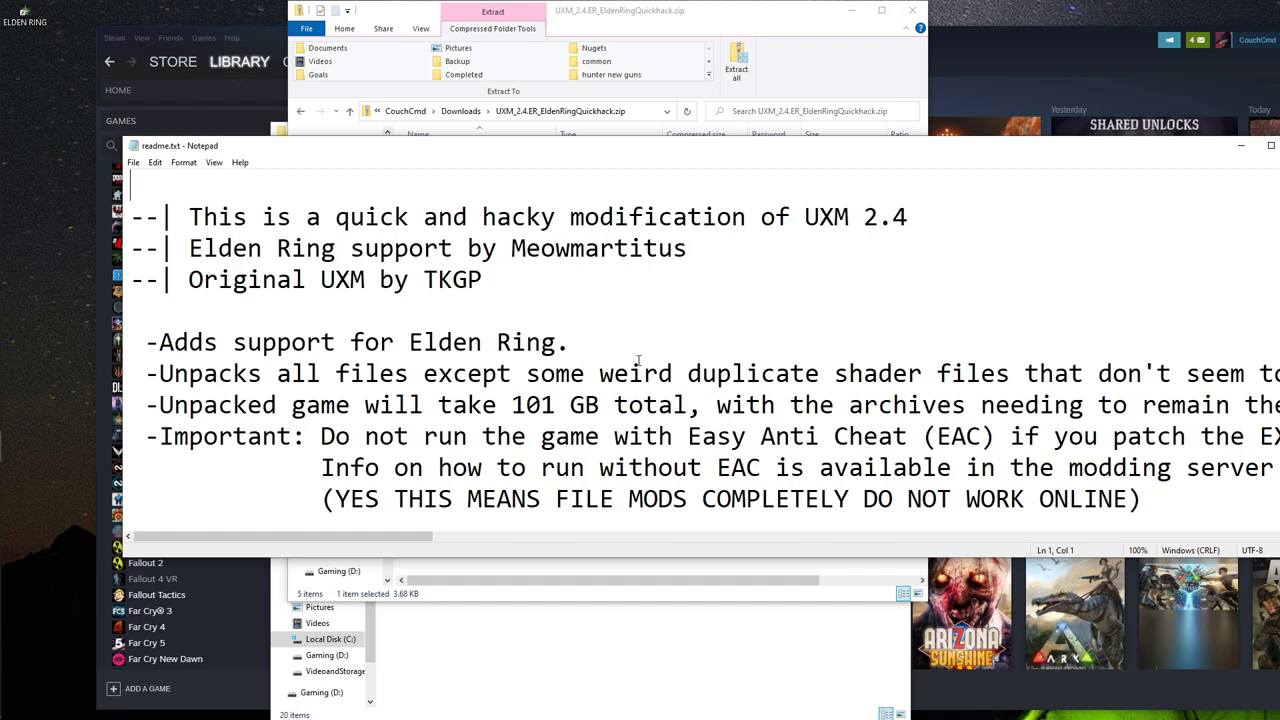
scroll(637, 364, down, 1)
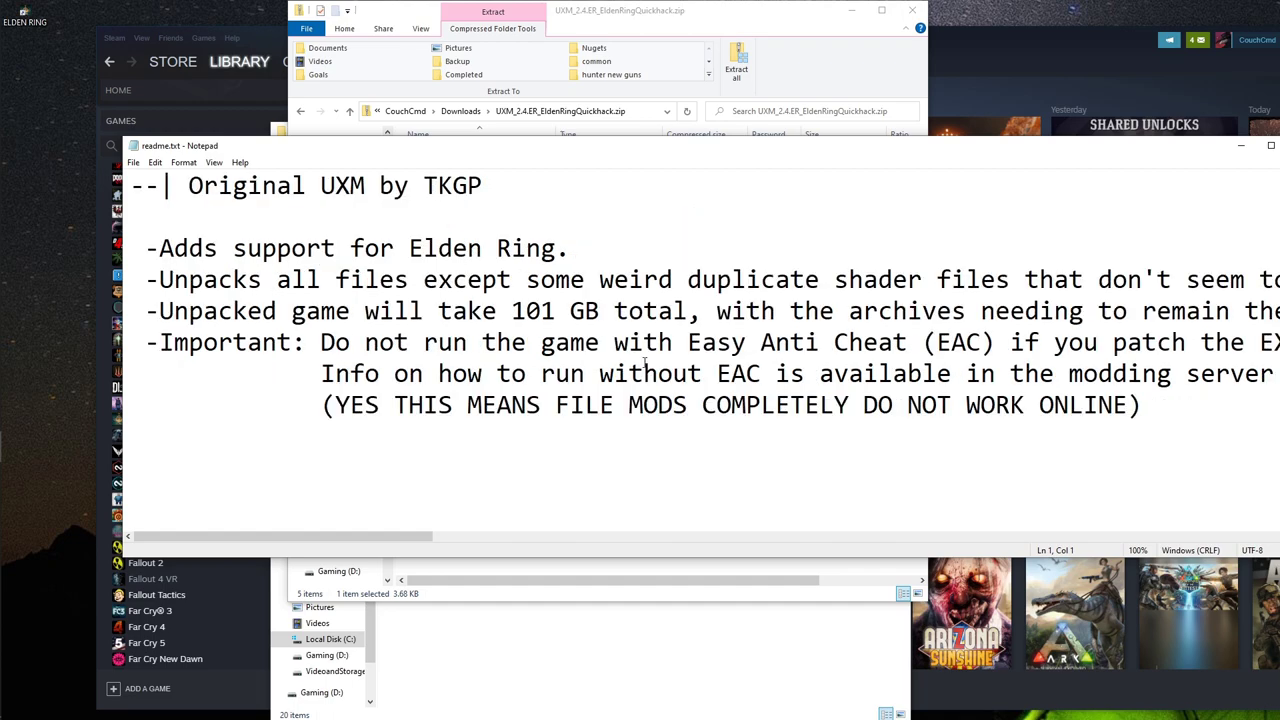
drag(1142, 410, 342, 342)
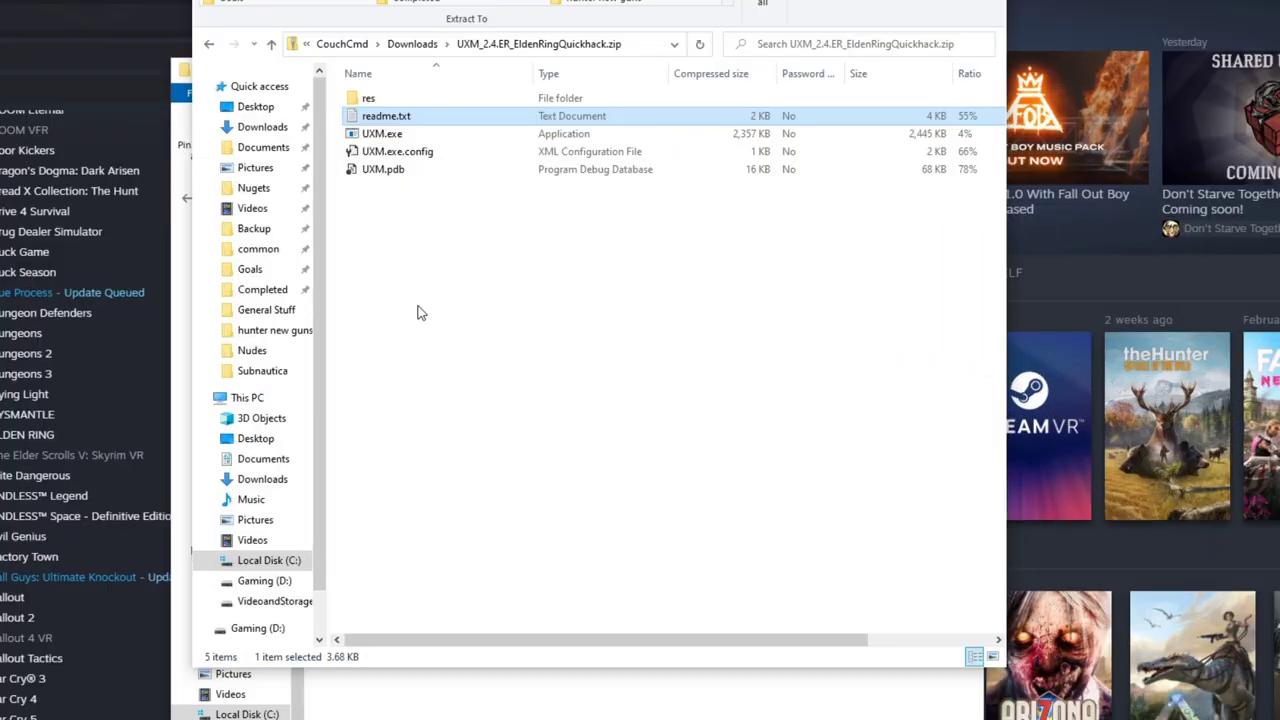
- Copy all files from the UXM archive into the ELDEN RING MODDED\Game folder
drag(458, 319, 411, 133)
drag(350, 72, 352, 74)
right_click(401, 135)
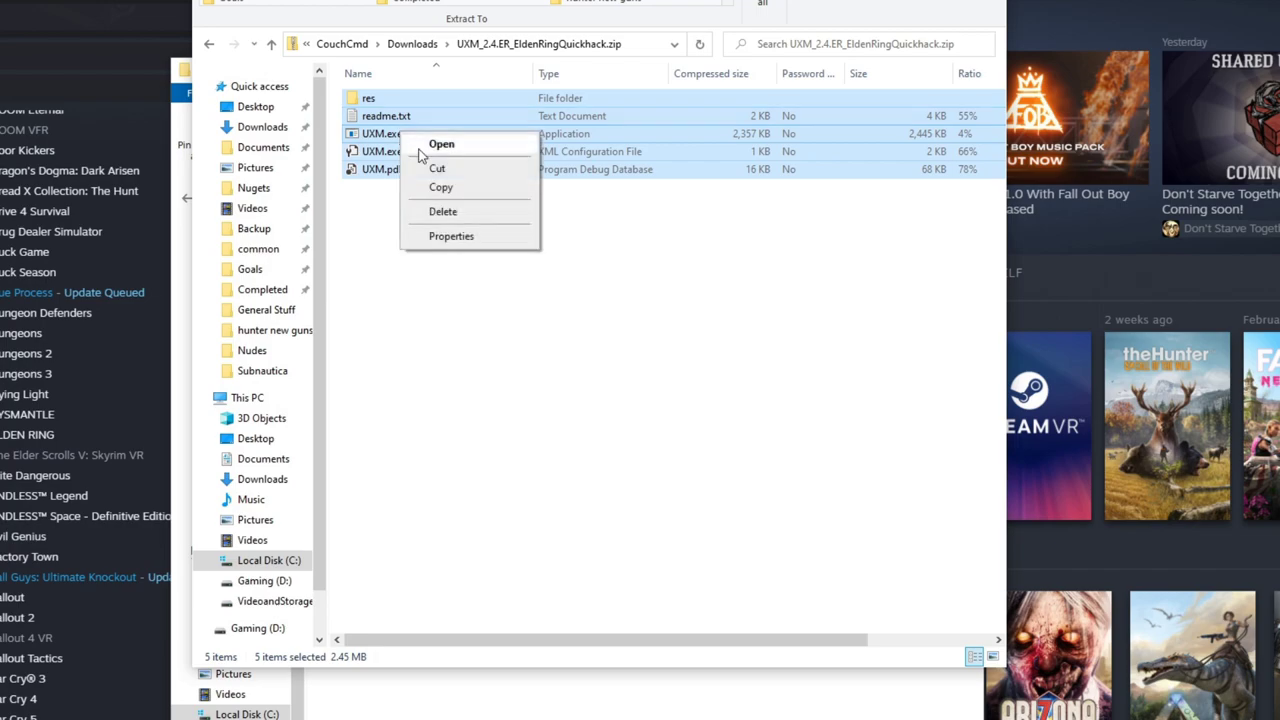
click(448, 187)
click(482, 703)
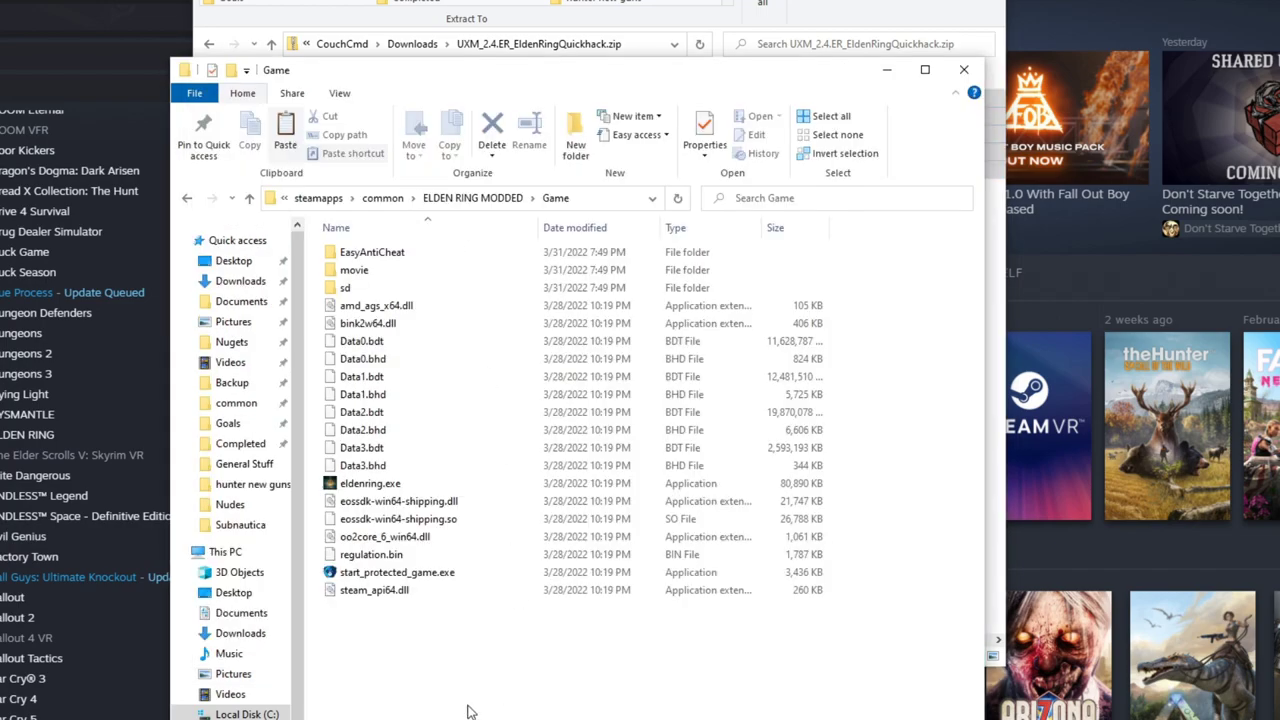
right_click(432, 712)
click(552, 548)
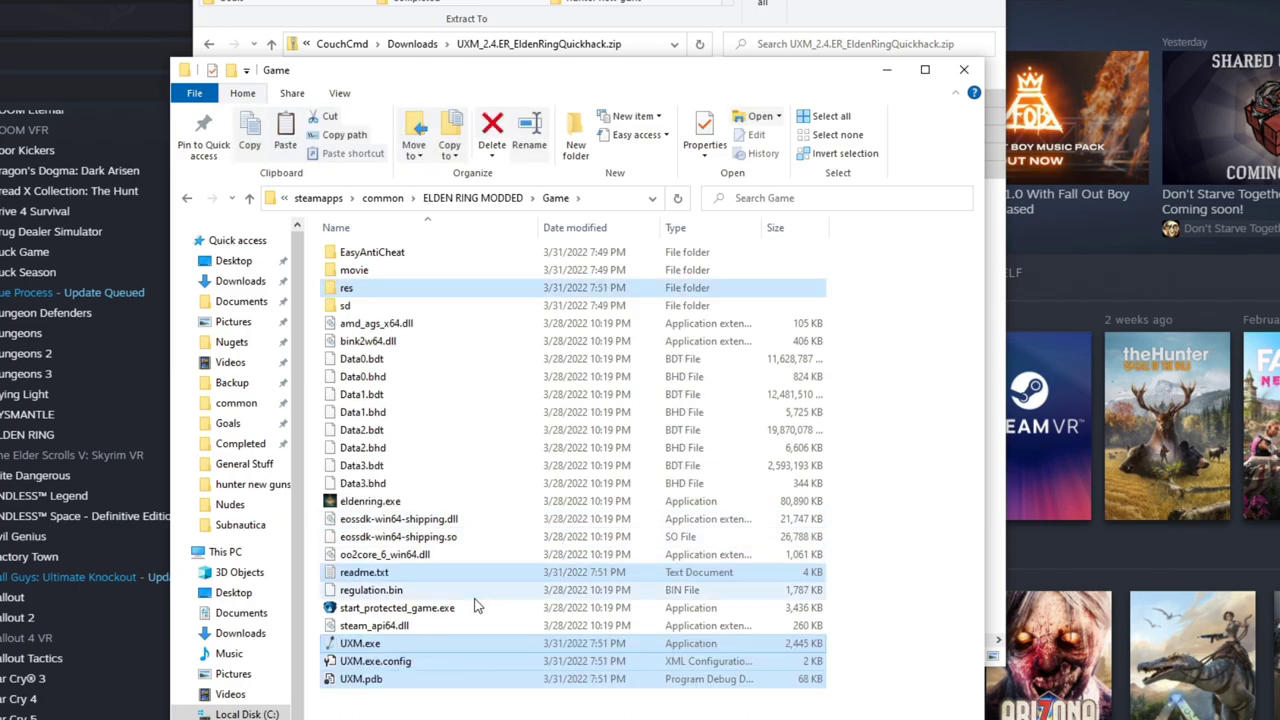
- Launch UXM.exe from the modded Game folder and allow it to run despite the SmartScreen block
double_click(378, 646)
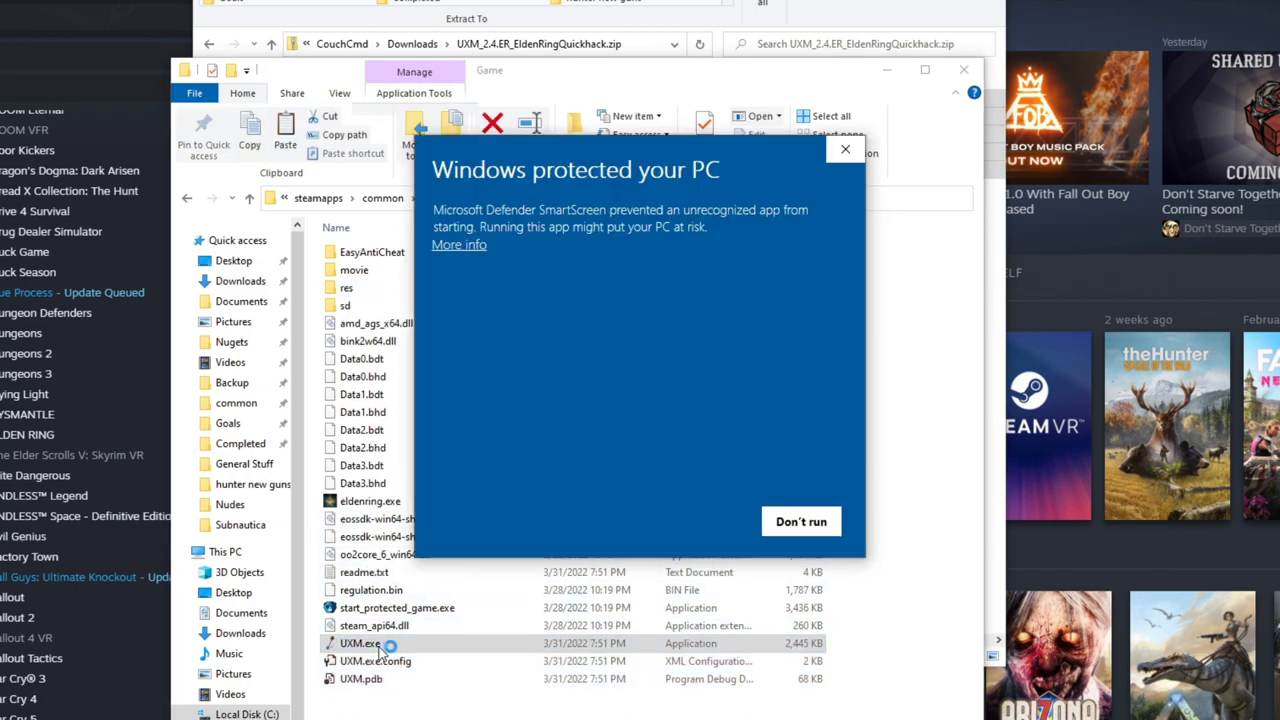
click(459, 244)
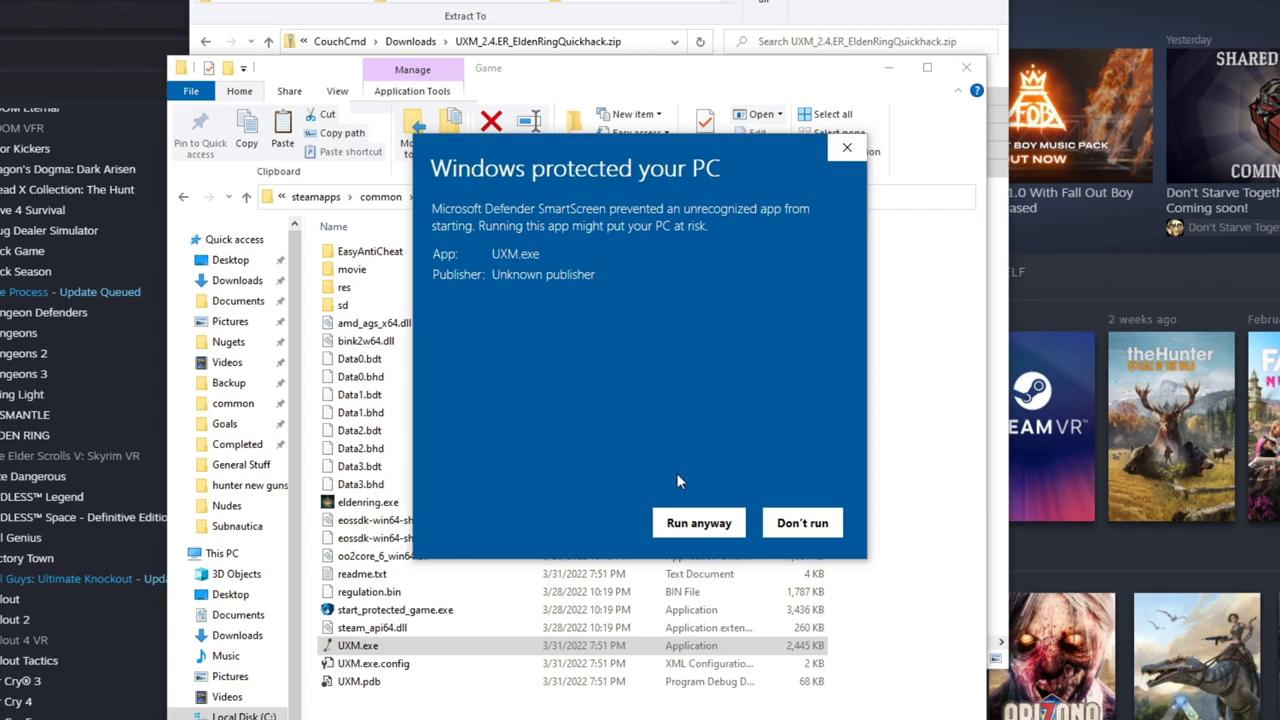
click(709, 528)
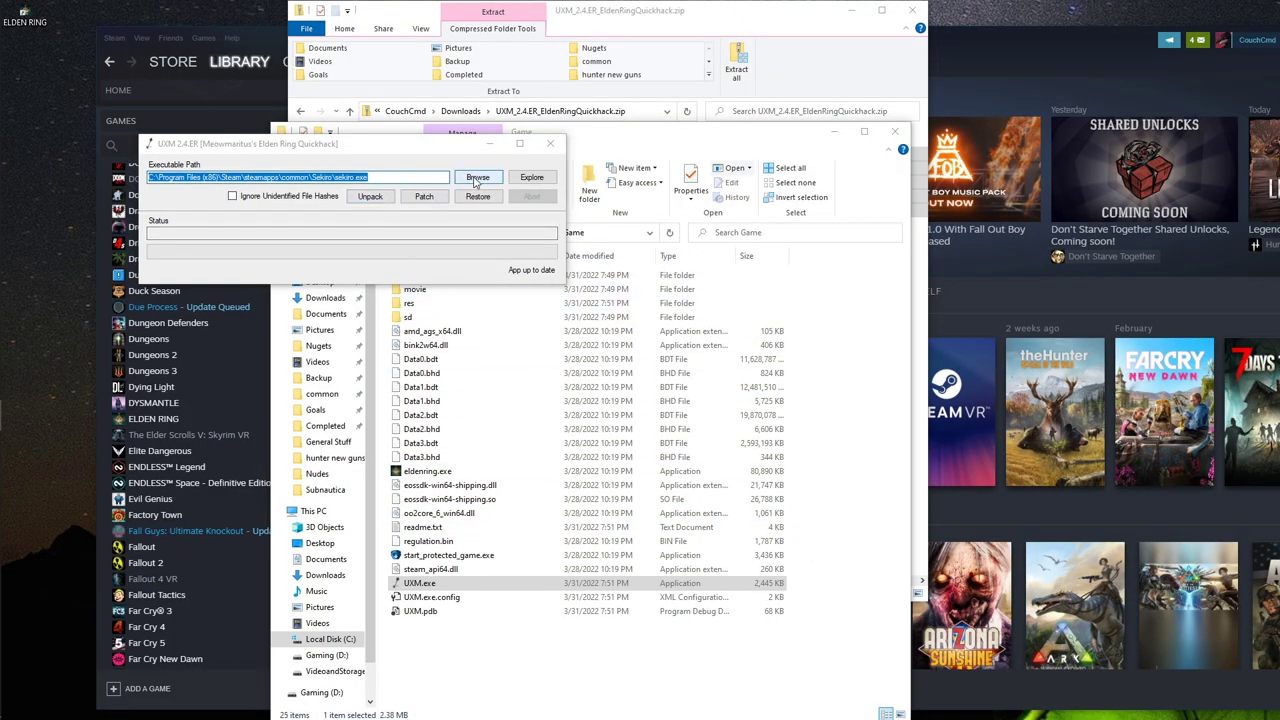
- Set UXM's executable path to eldenring.exe in C:\Program Files (x86)\Steam\steamapps\common\ELDEN RING MODDED\Game
click(470, 180)
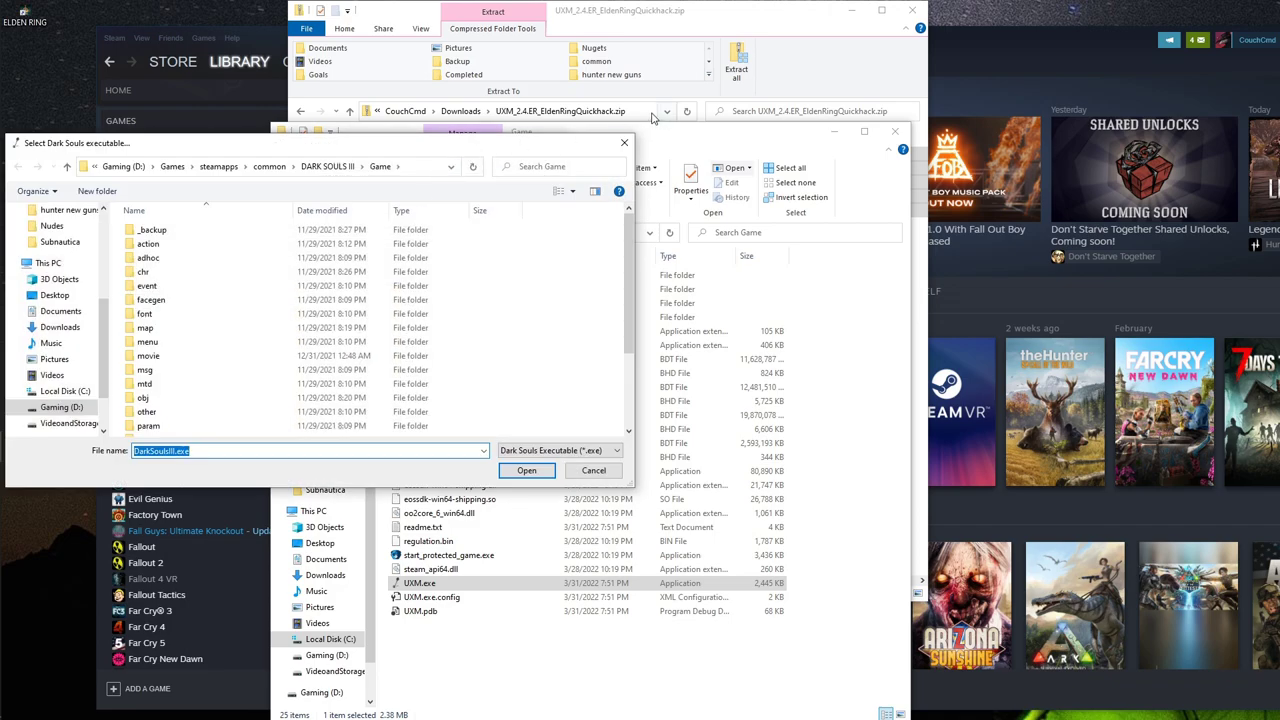
click(690, 137)
click(606, 232)
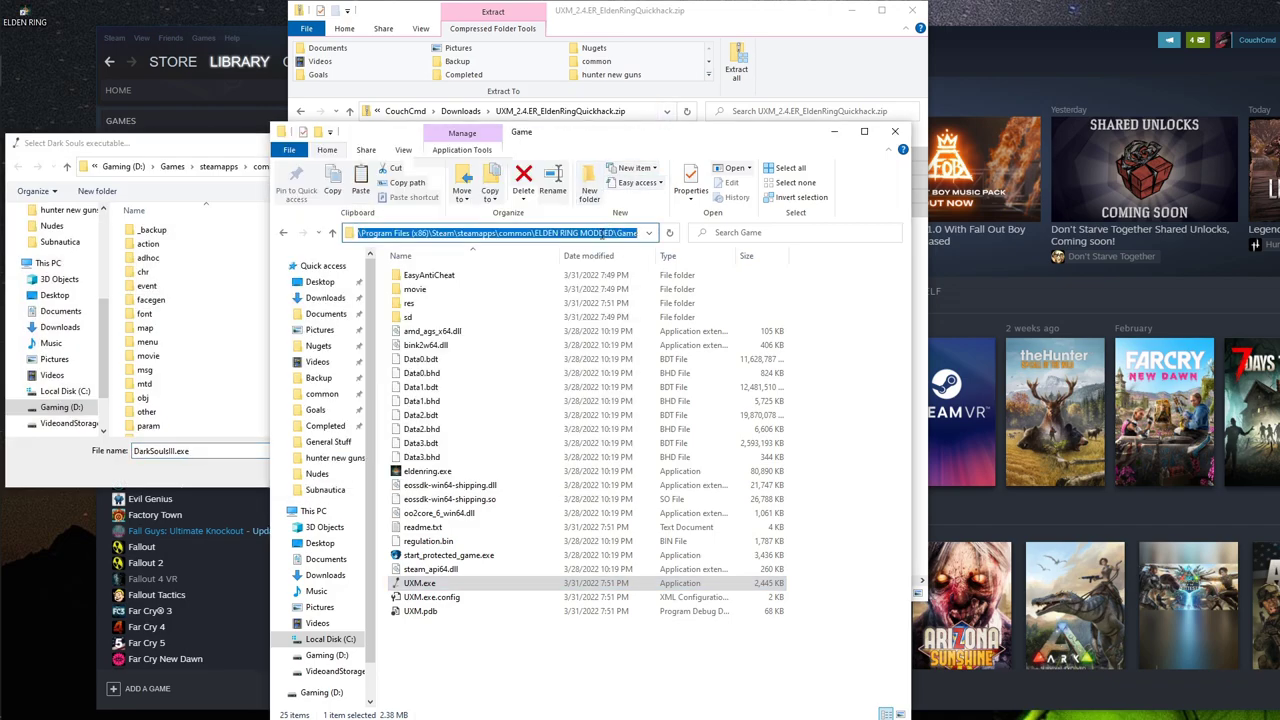
click(408, 183)
key(alt+Tab)
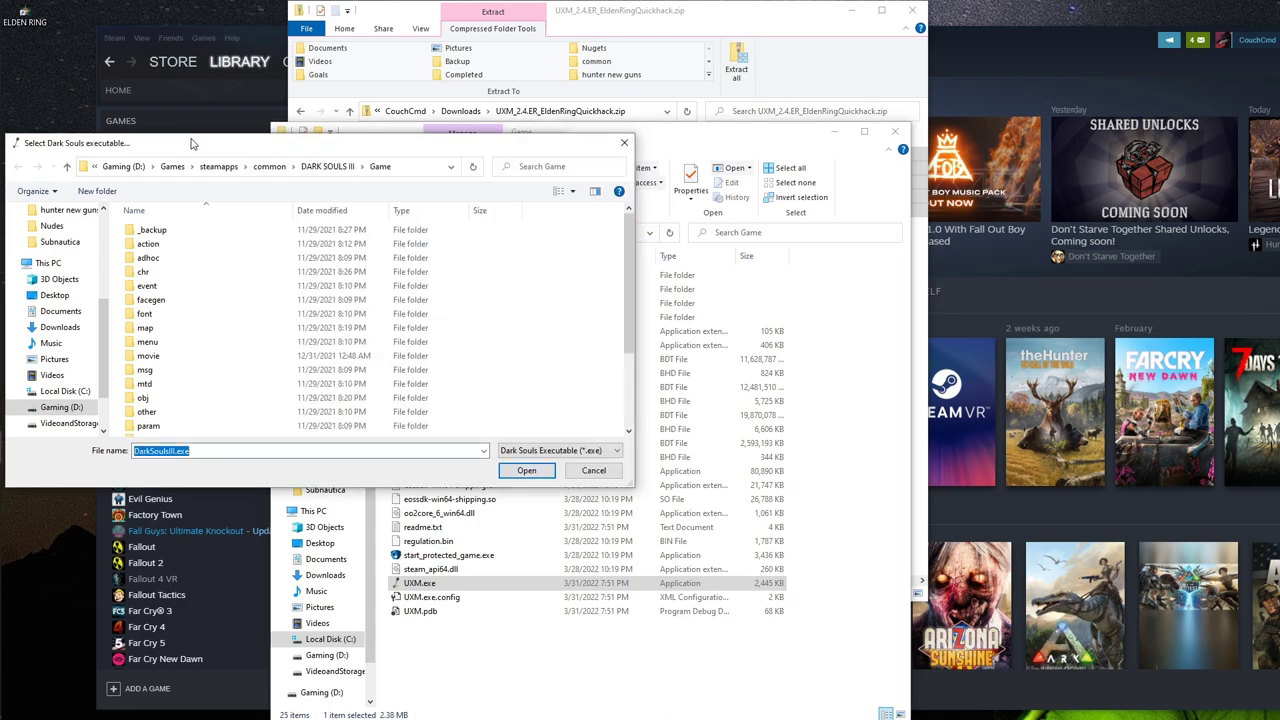
click(424, 168)
key(ctrl+v)
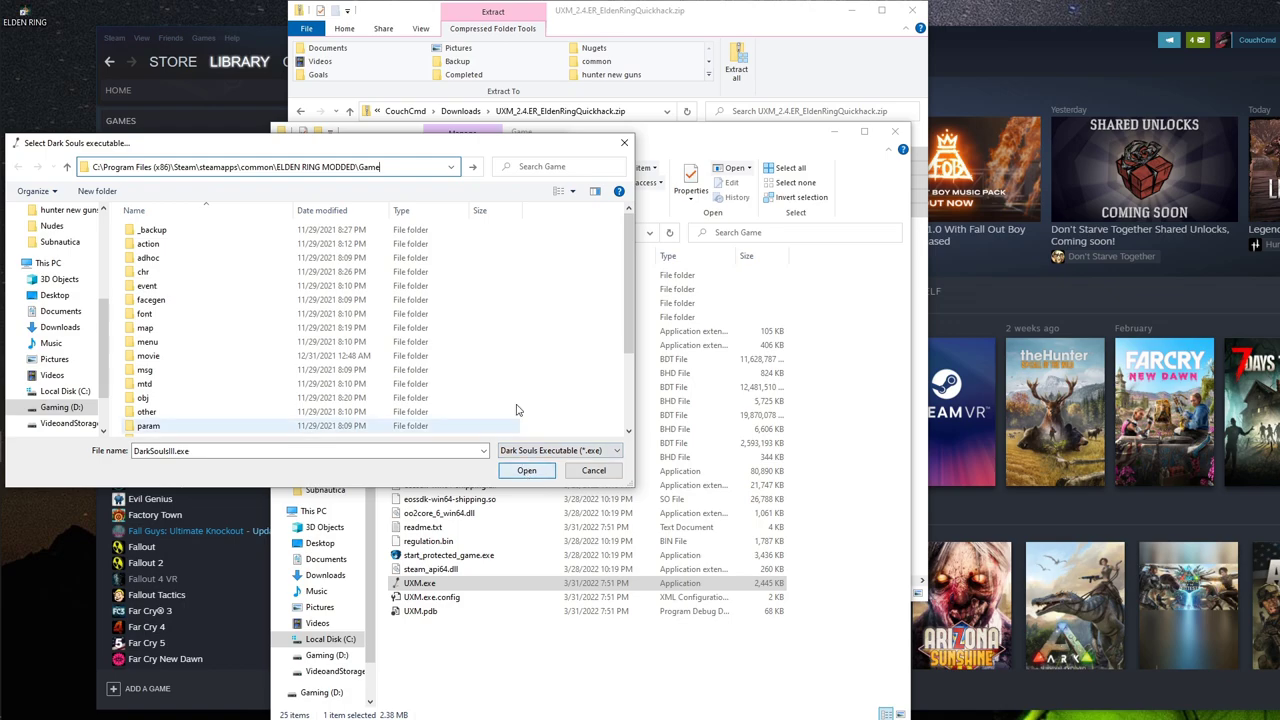
click(478, 172)
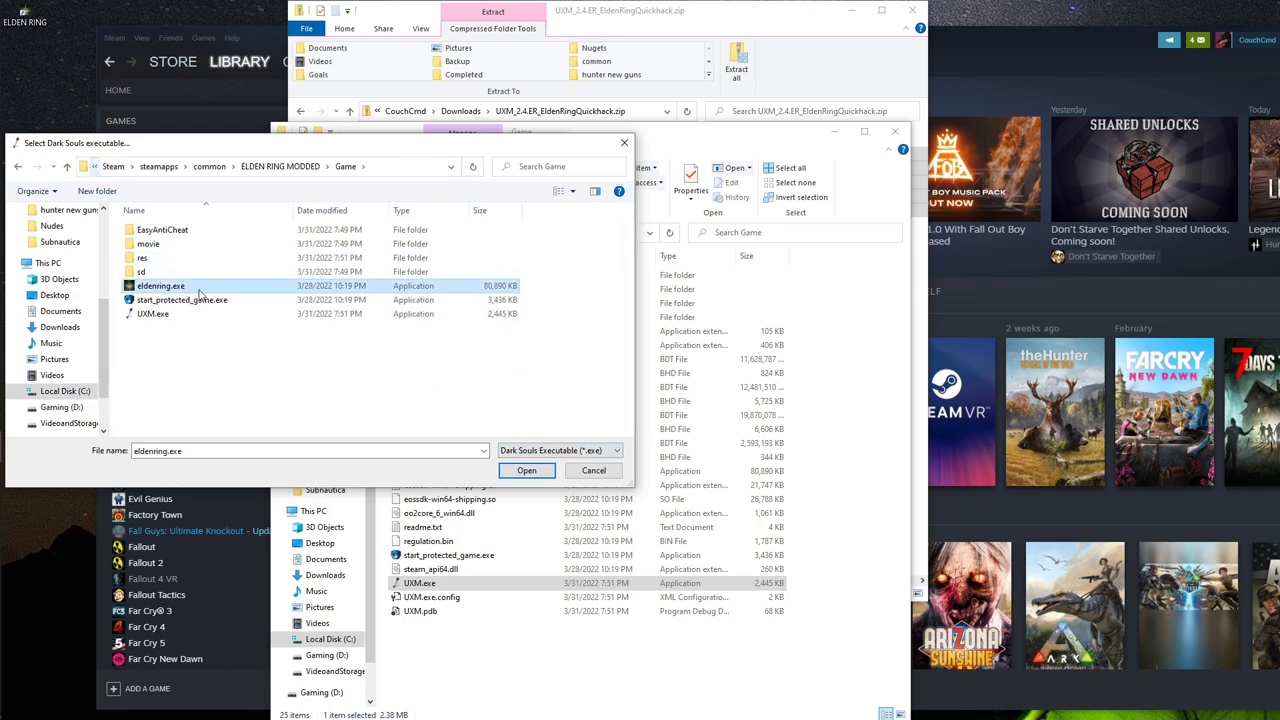
click(526, 470)
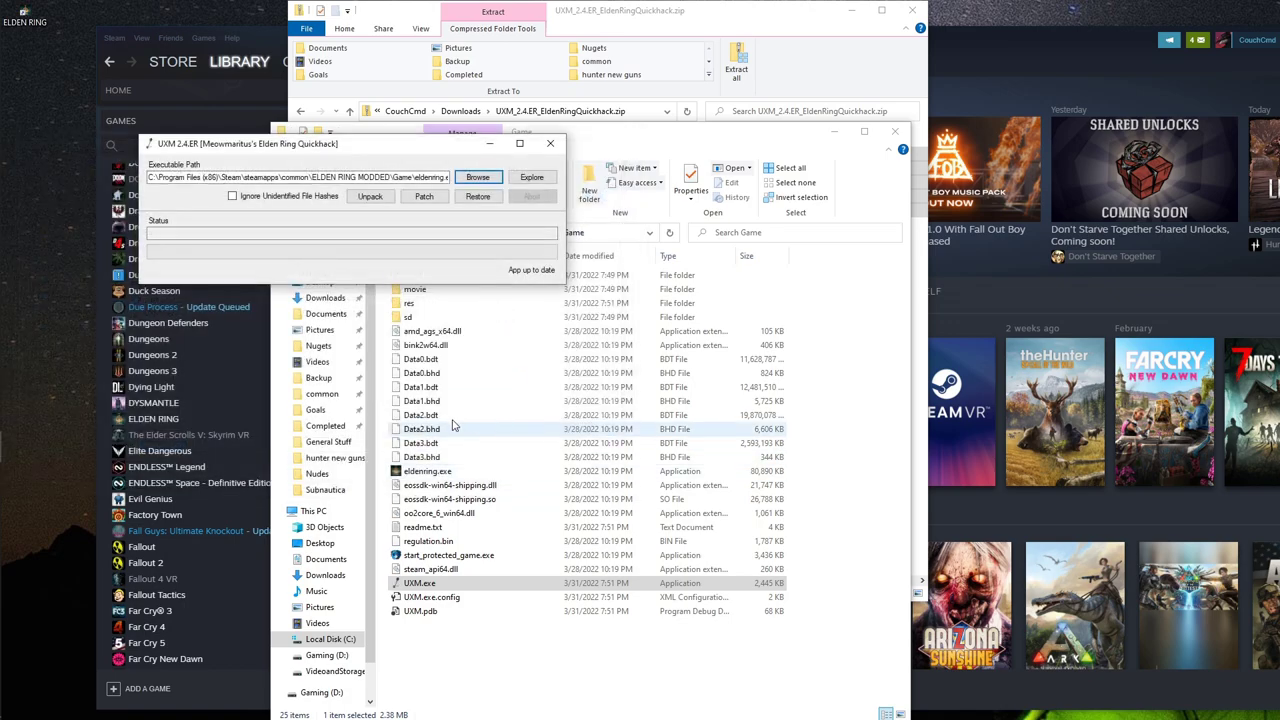
- Unpack the modded game's archives with UXM and close the tool
click(367, 197)
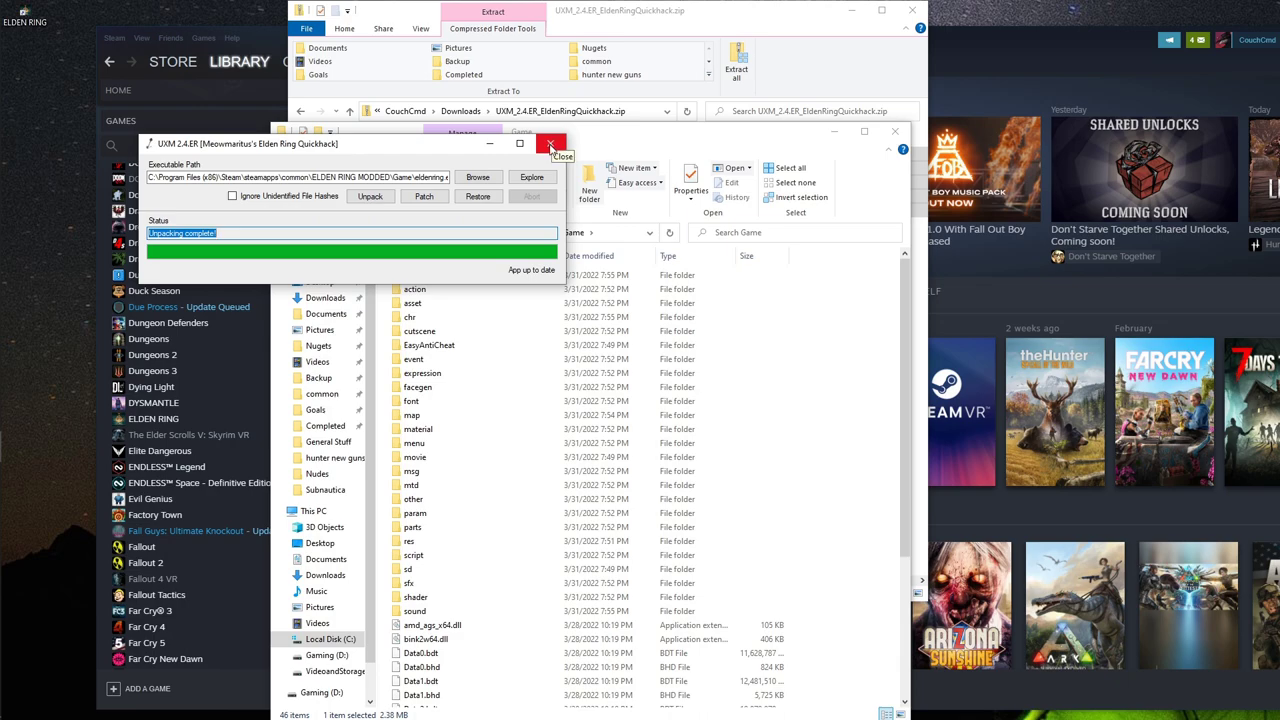
click(551, 145)
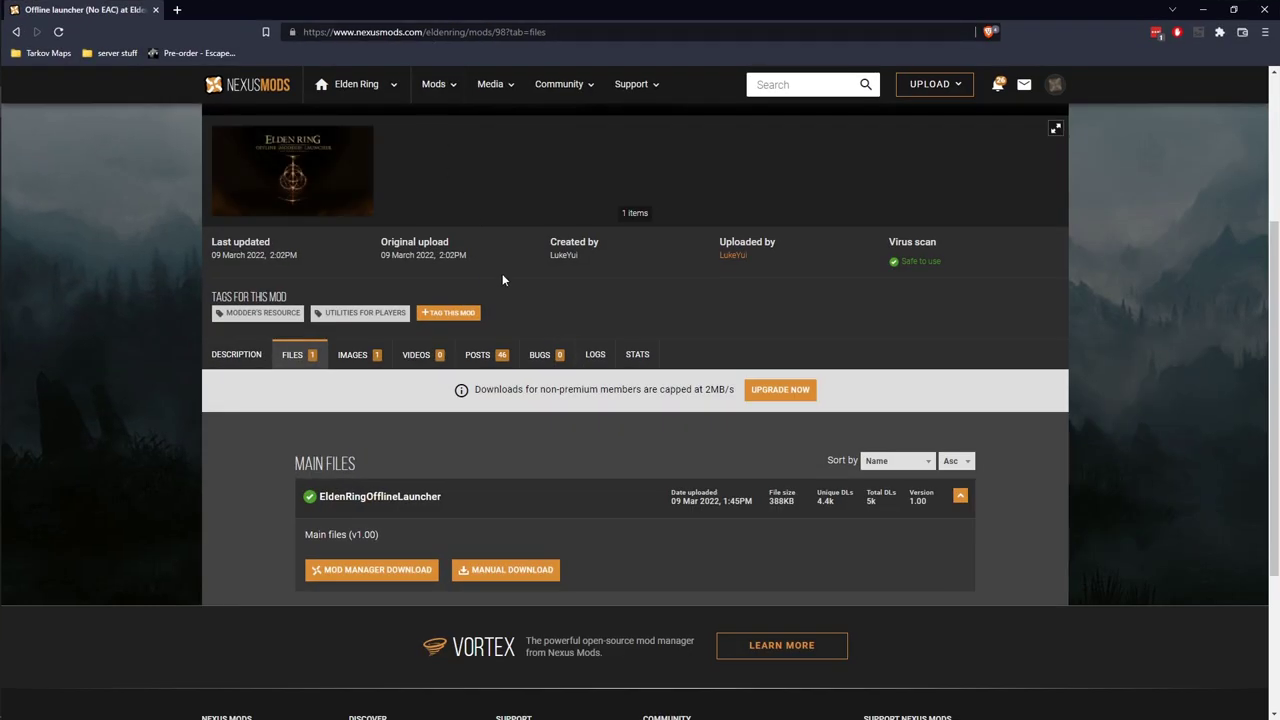
- Read the Offline Launcher (No EAC) description, and manually download EldenRingOfflineLauncher with the free slow download, saving it to Downloads
scroll(508, 281, up, 2)
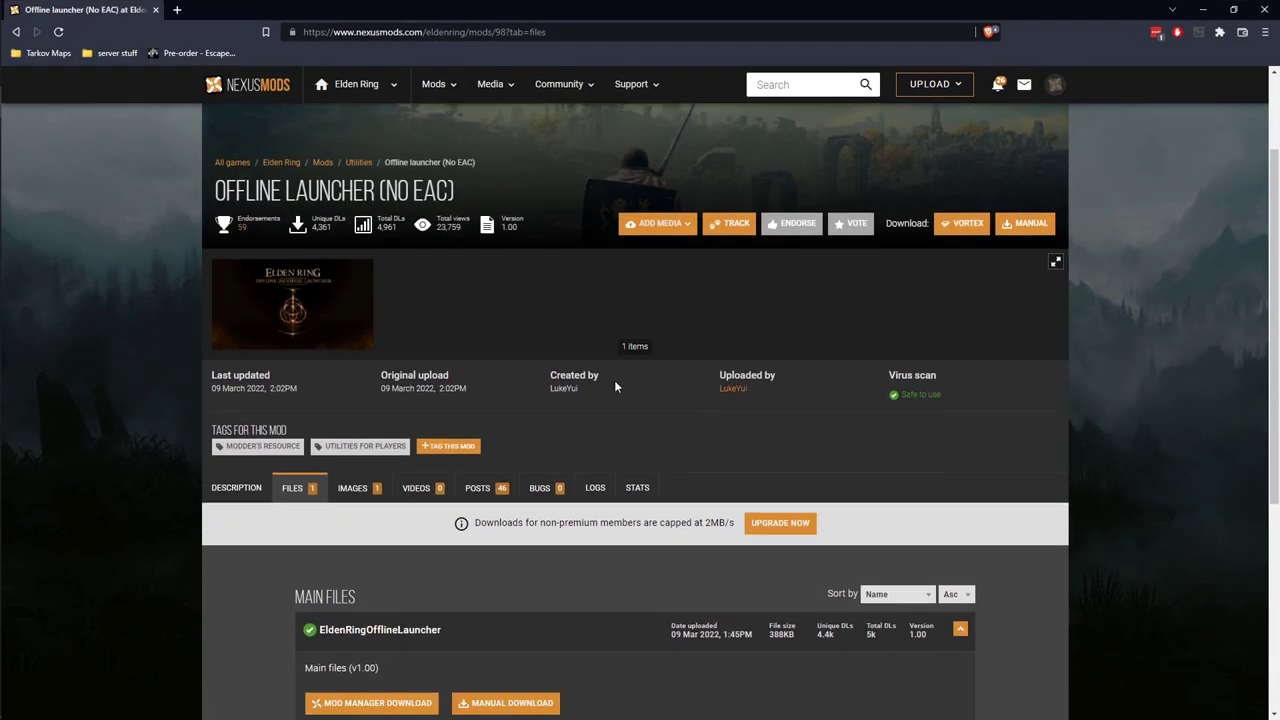
scroll(628, 405, down, 2)
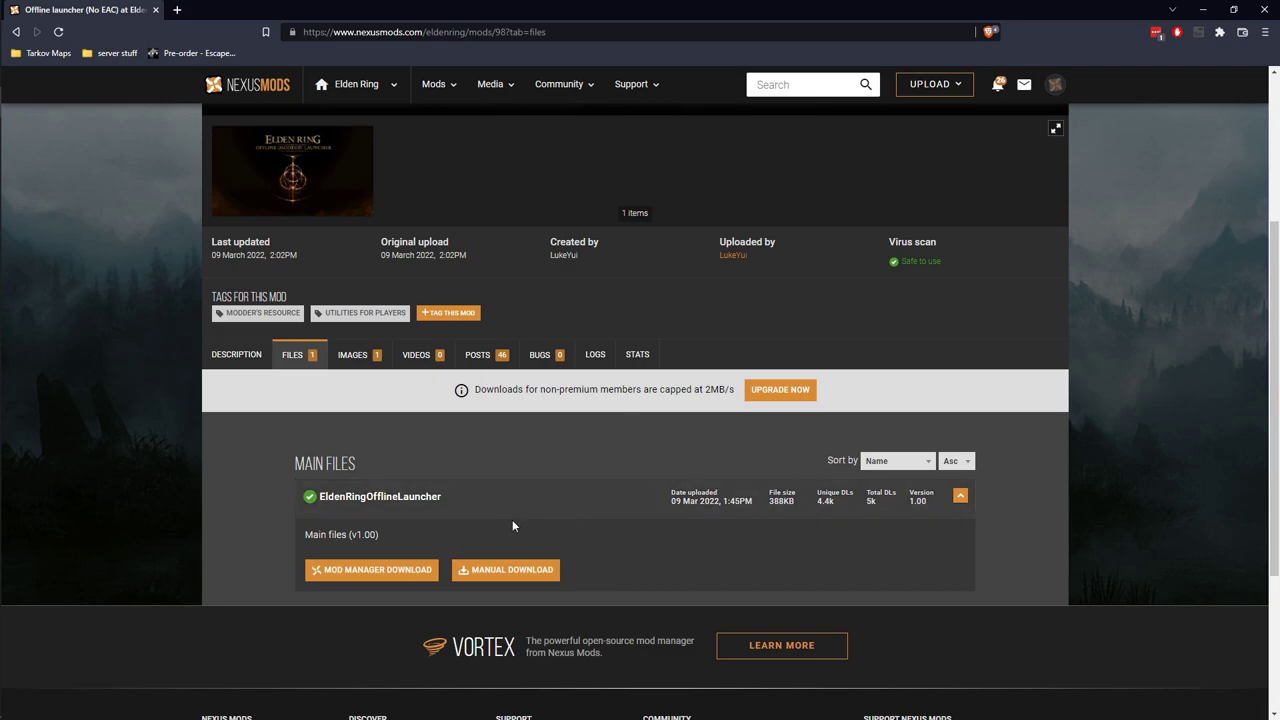
click(250, 358)
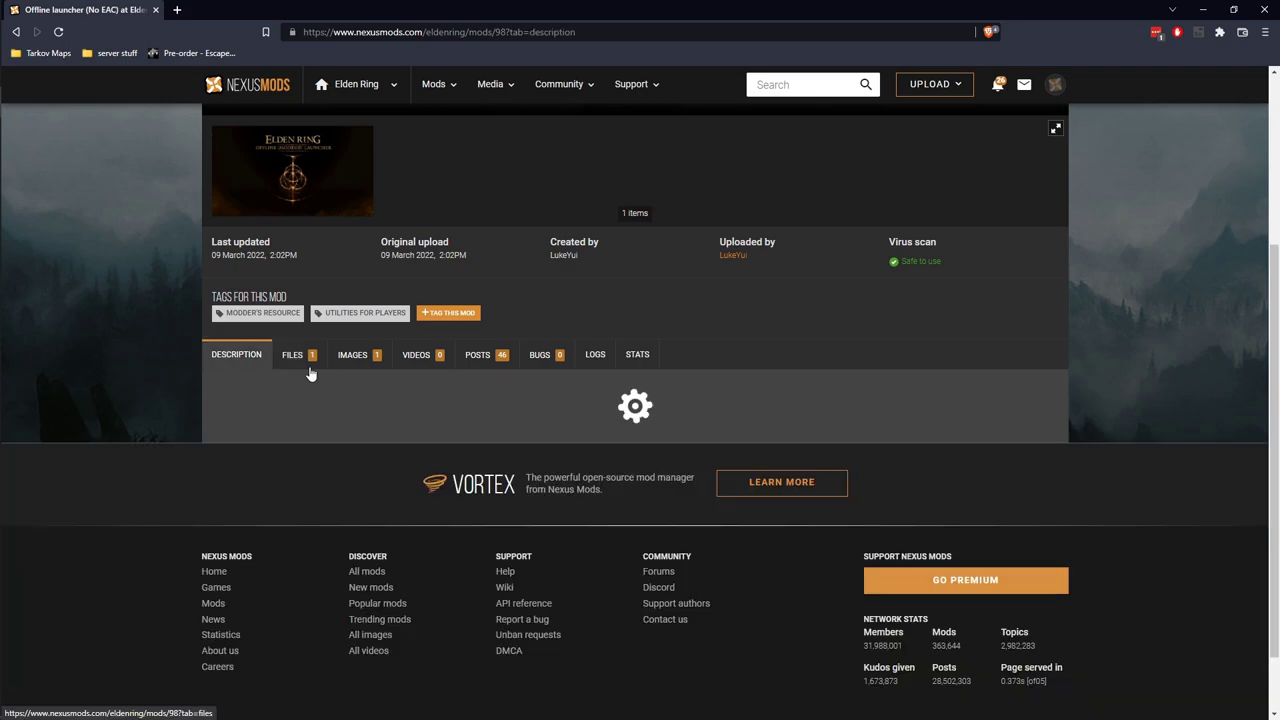
scroll(536, 467, down, 3)
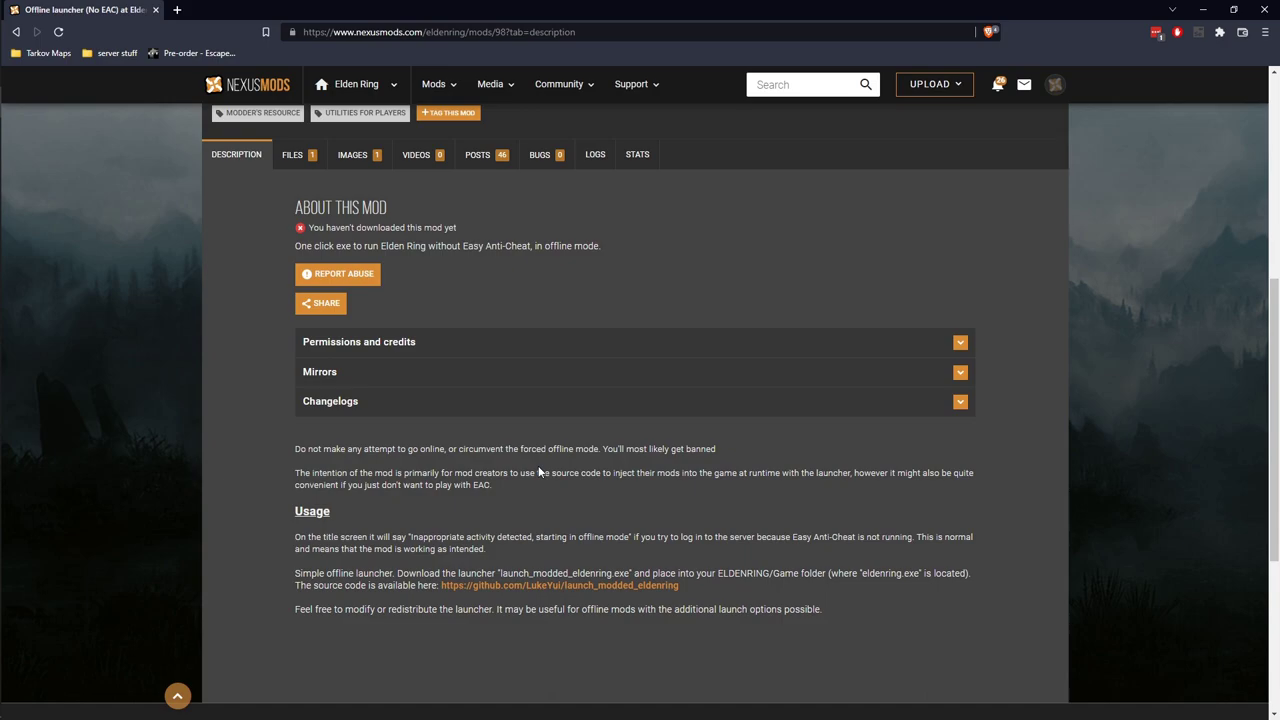
scroll(538, 472, up, 5)
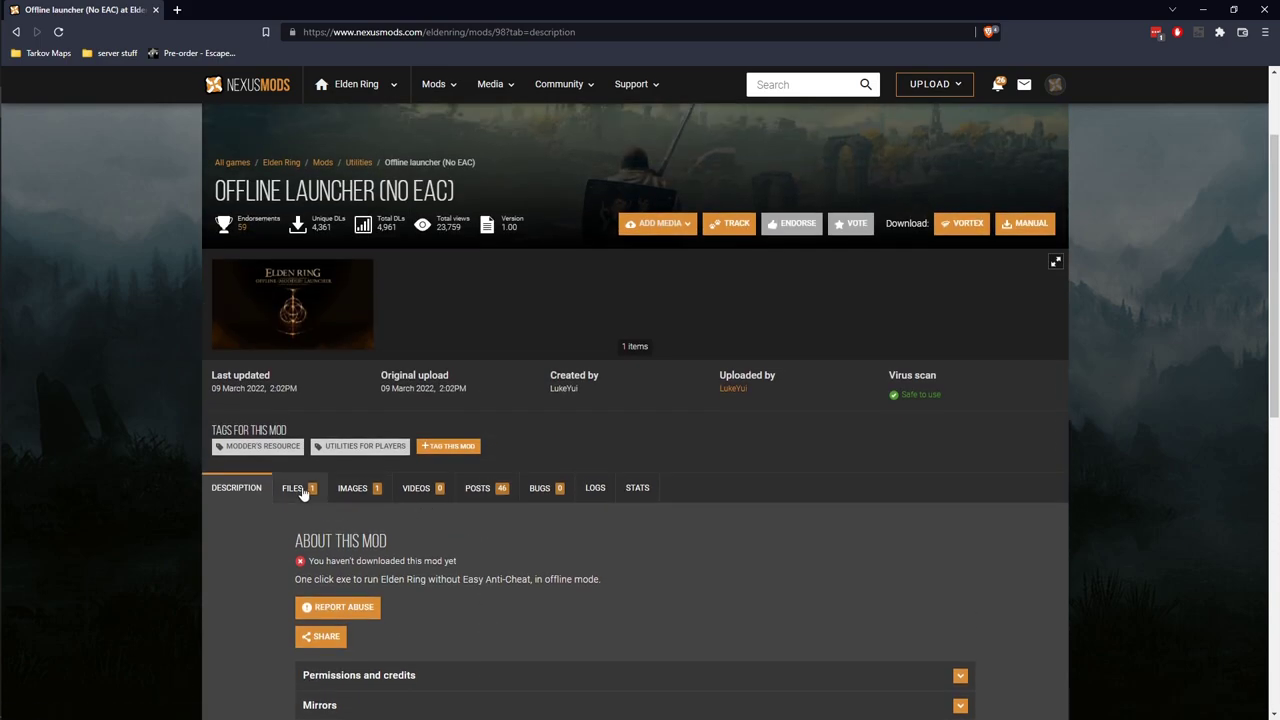
click(293, 488)
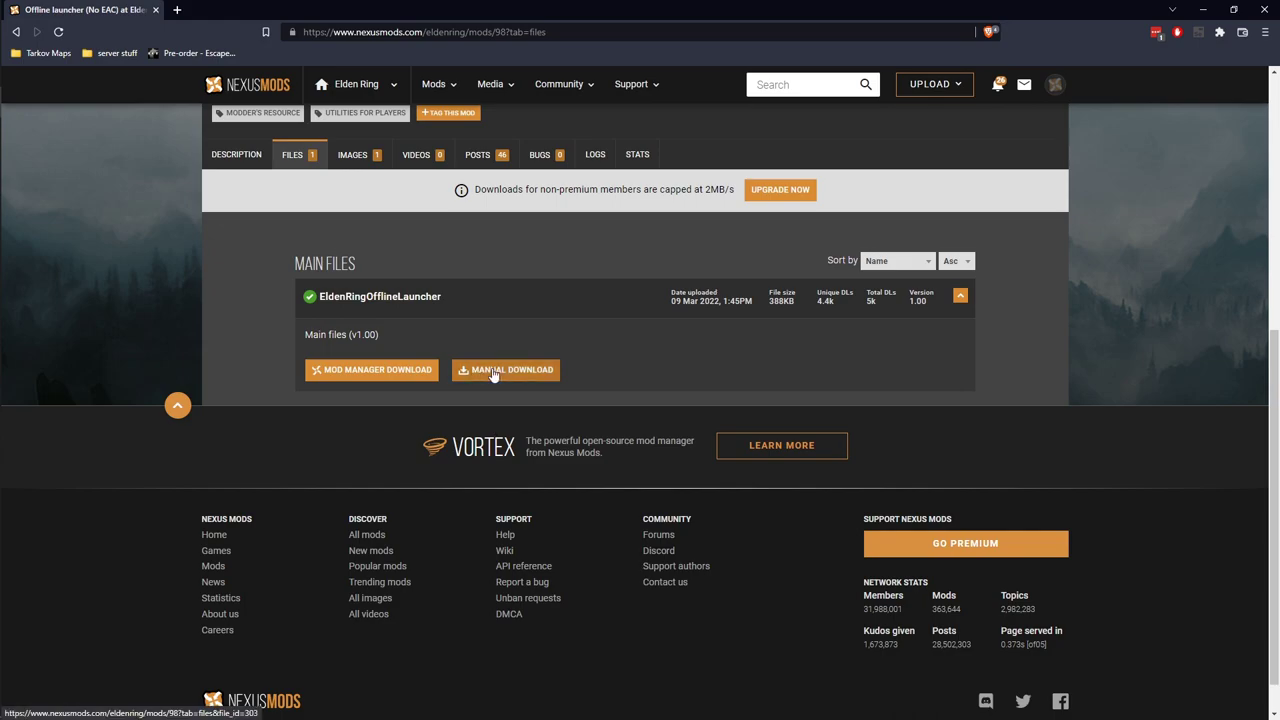
click(501, 370)
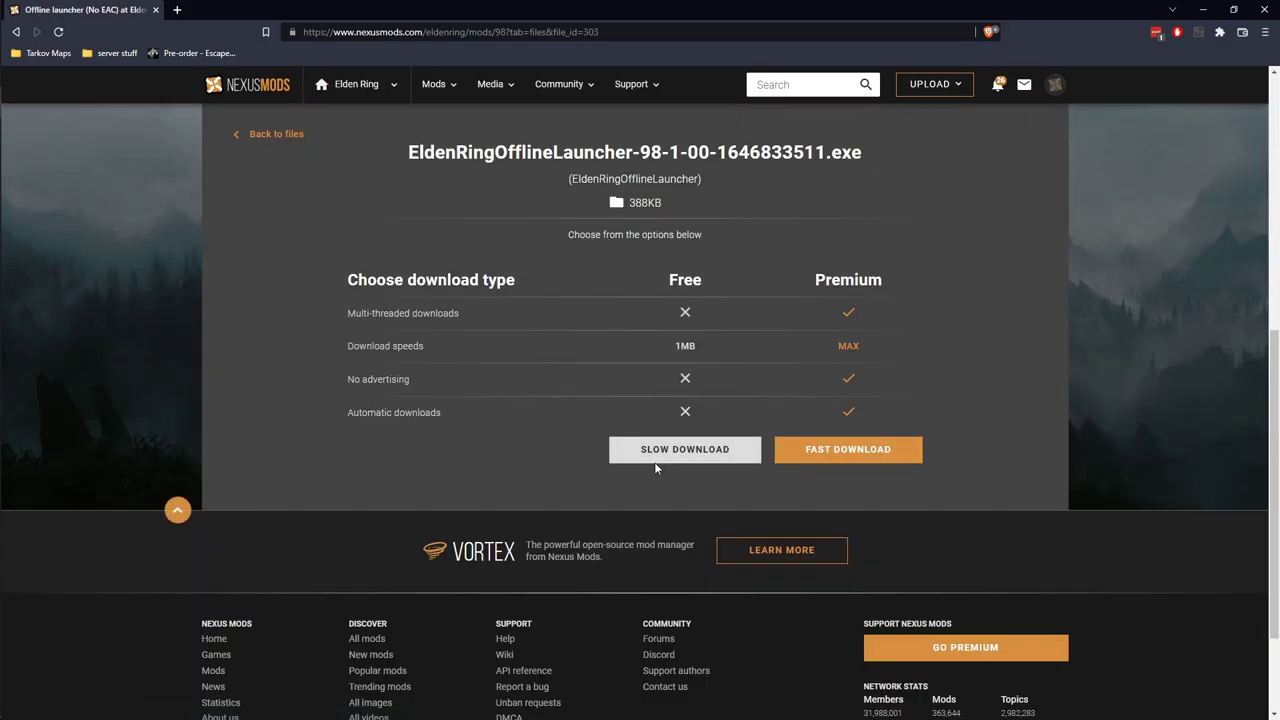
click(657, 458)
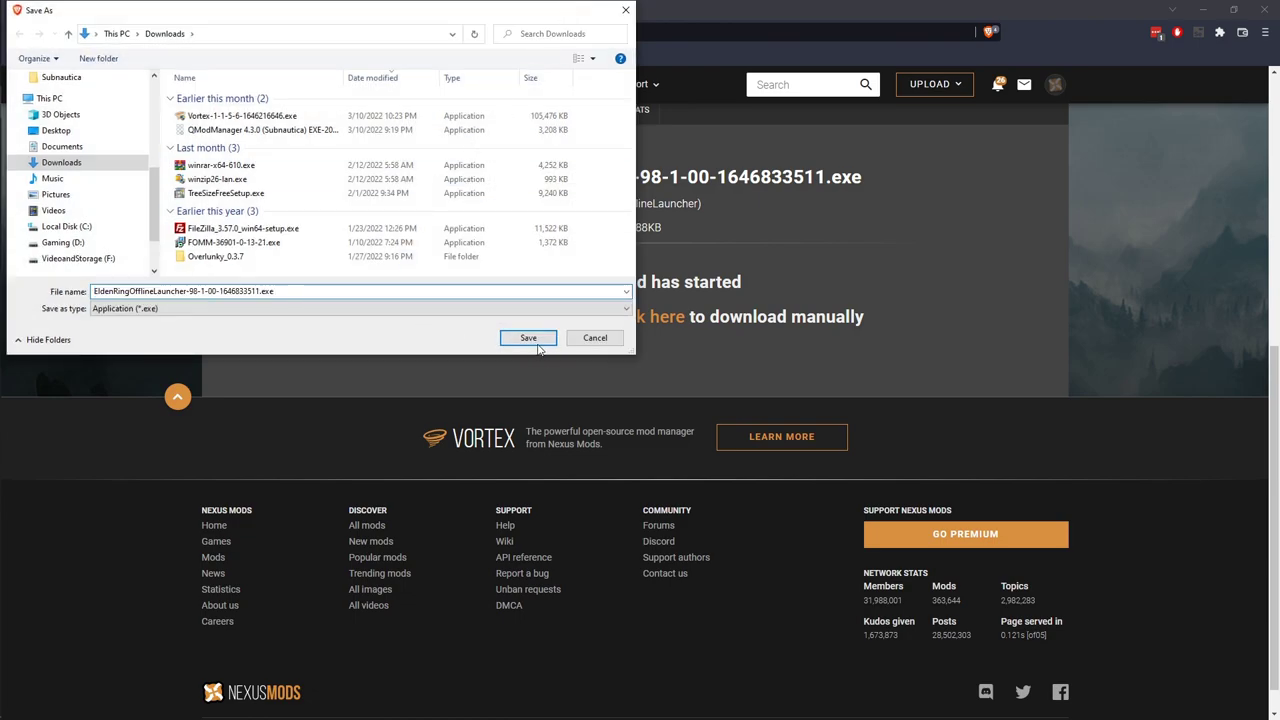
click(535, 342)
- Show the downloaded EldenRingOfflineLauncher exe in its folder and move it into the ELDEN RING MODDED\Game folder
click(143, 698)
click(218, 663)
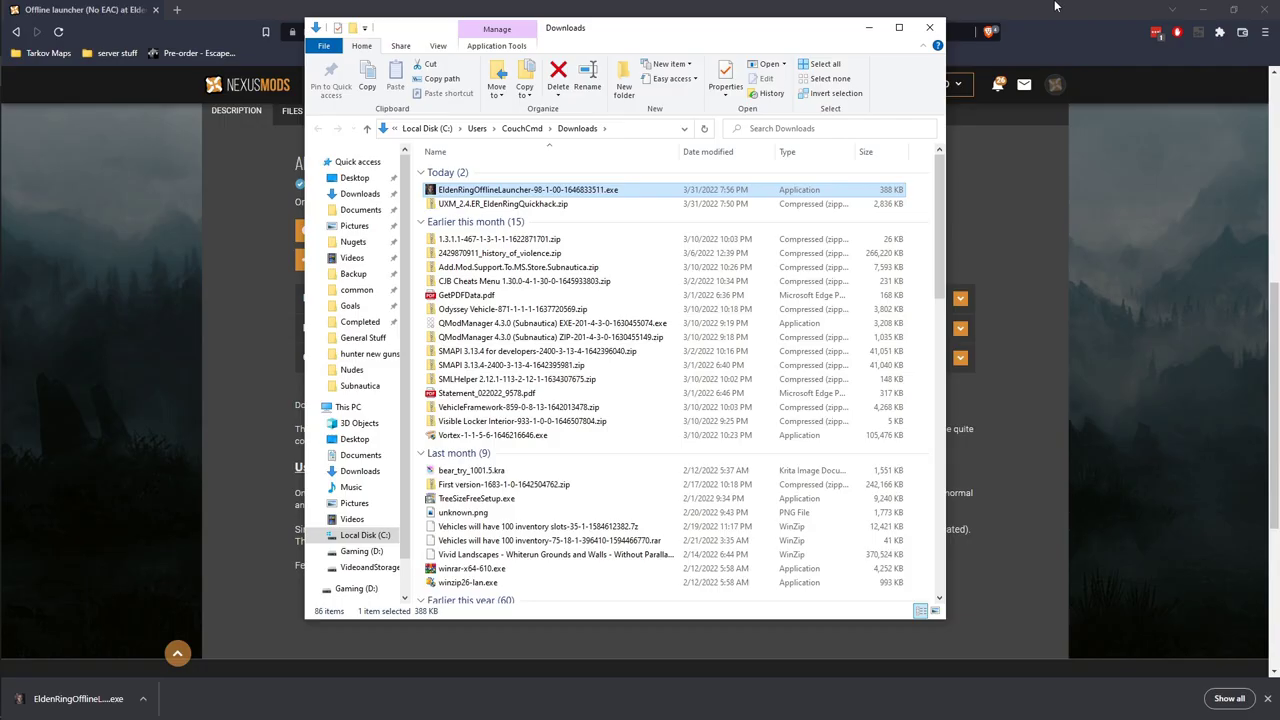
click(1172, 9)
drag(637, 42, 1279, 86)
drag(698, 124, 697, 27)
drag(1252, 234, 822, 432)
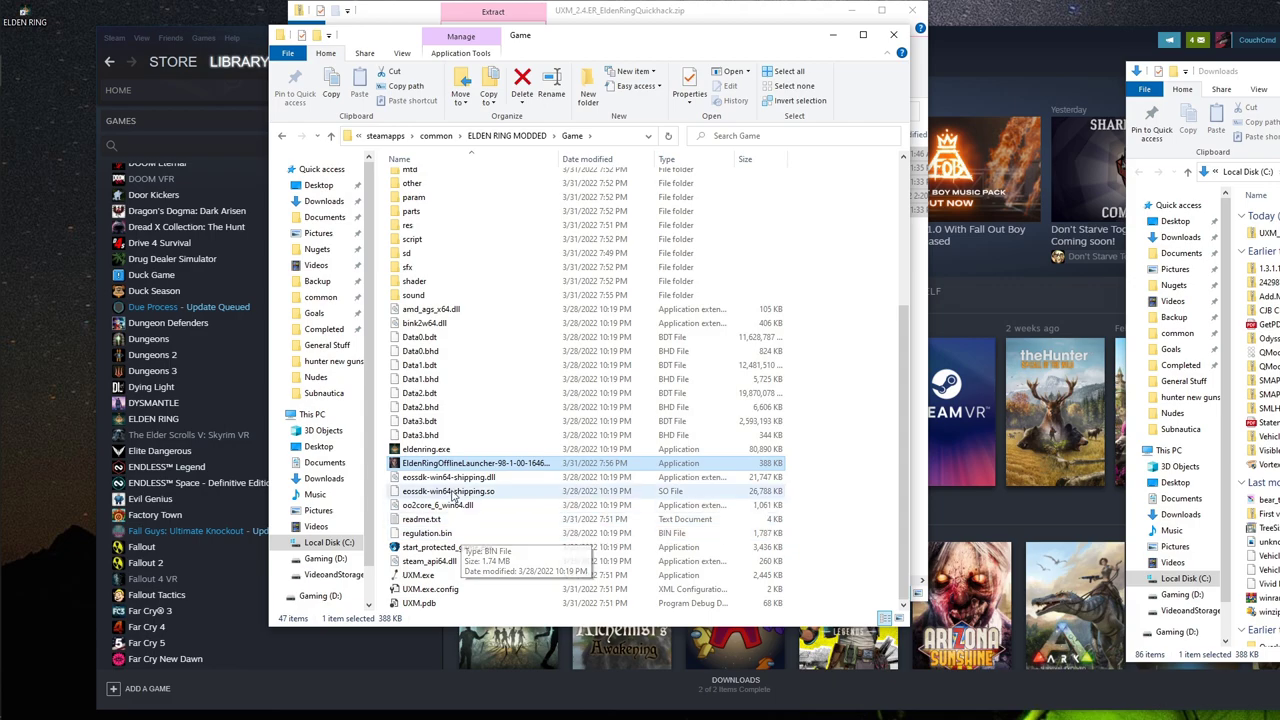
- Create a desktop shortcut to the EldenRingOfflineLauncher exe in the modded Game folder
right_click(447, 467)
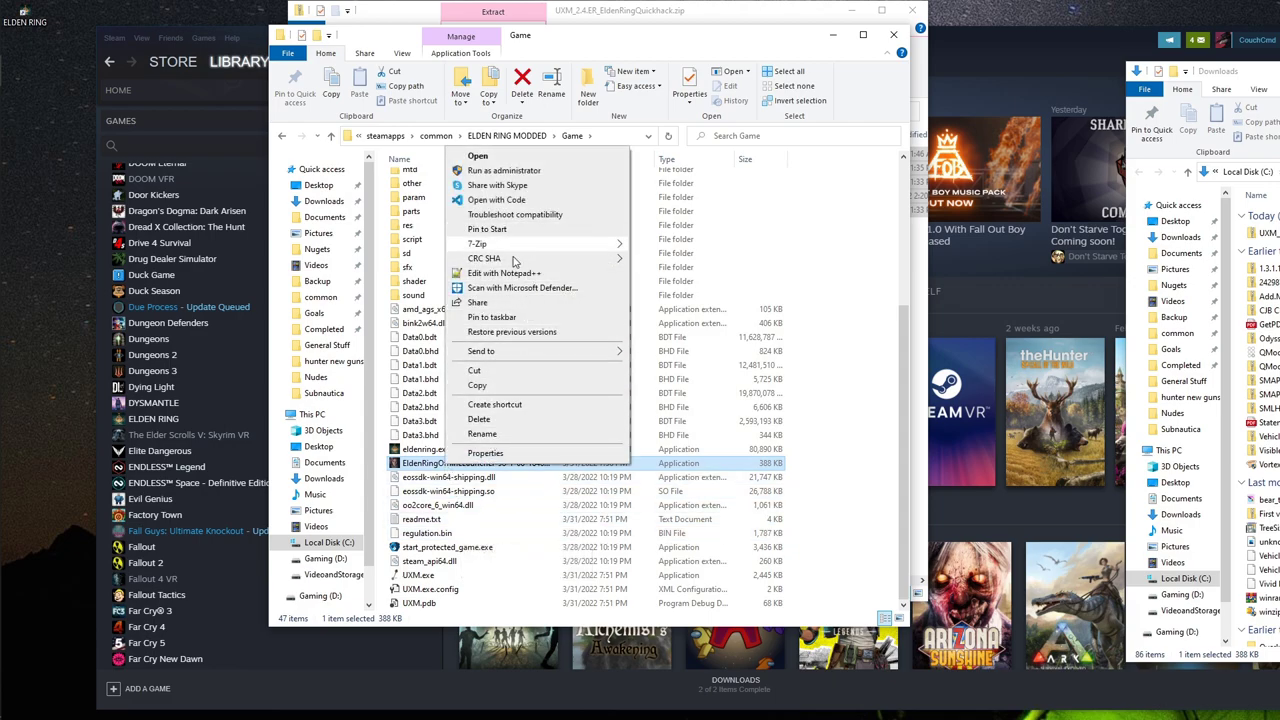
mouse_move(530, 351)
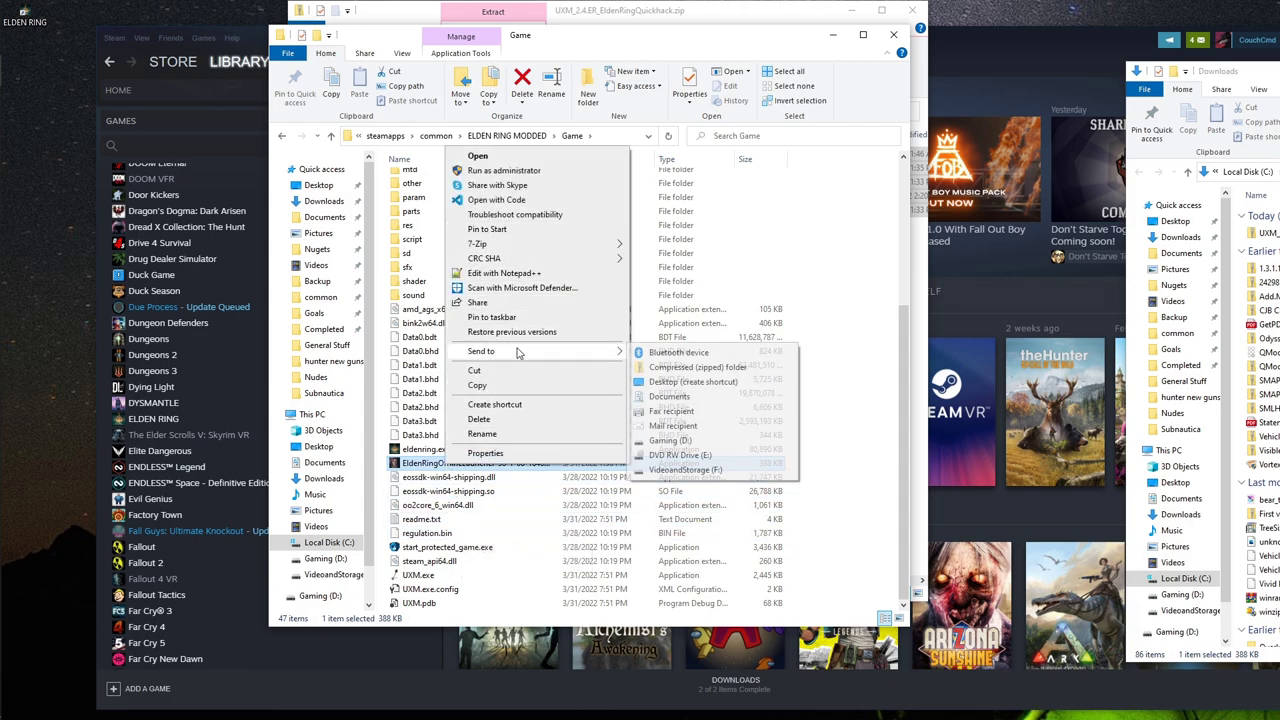
click(656, 386)
- Rename the offline launcher's desktop shortcut to "Modded Elden Ring"
right_click(28, 86)
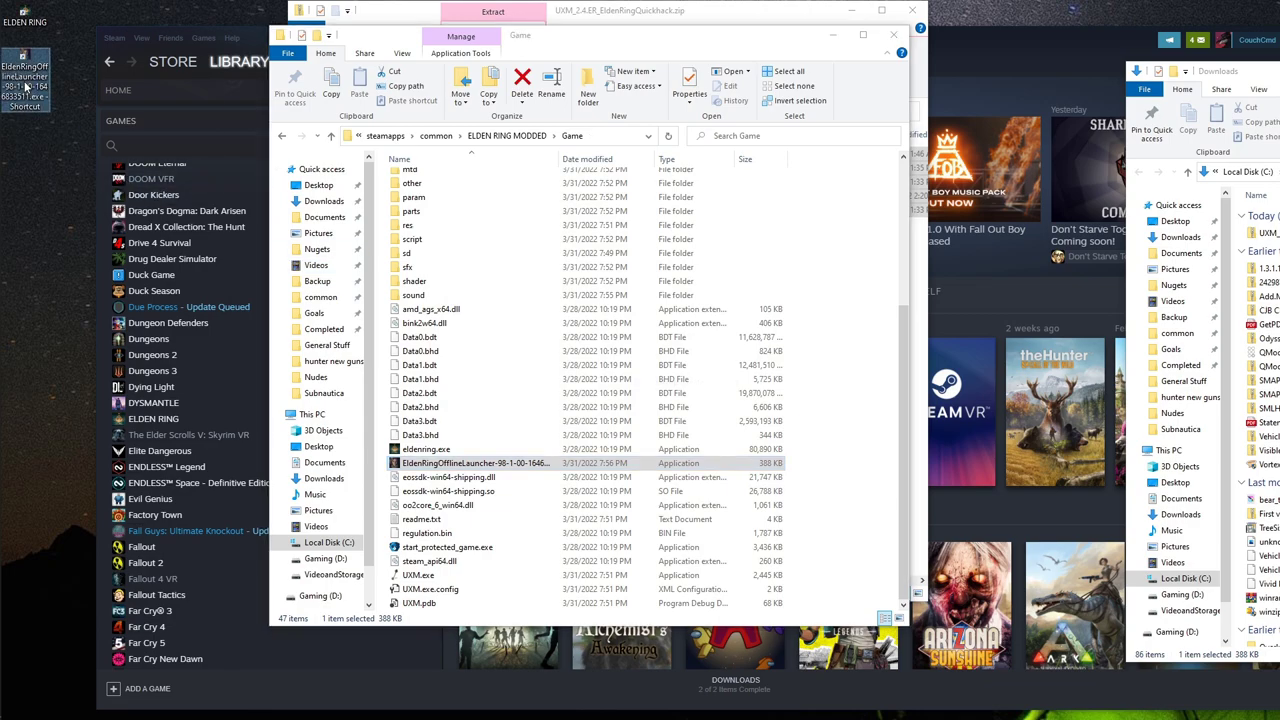
click(76, 376)
text(Modded)
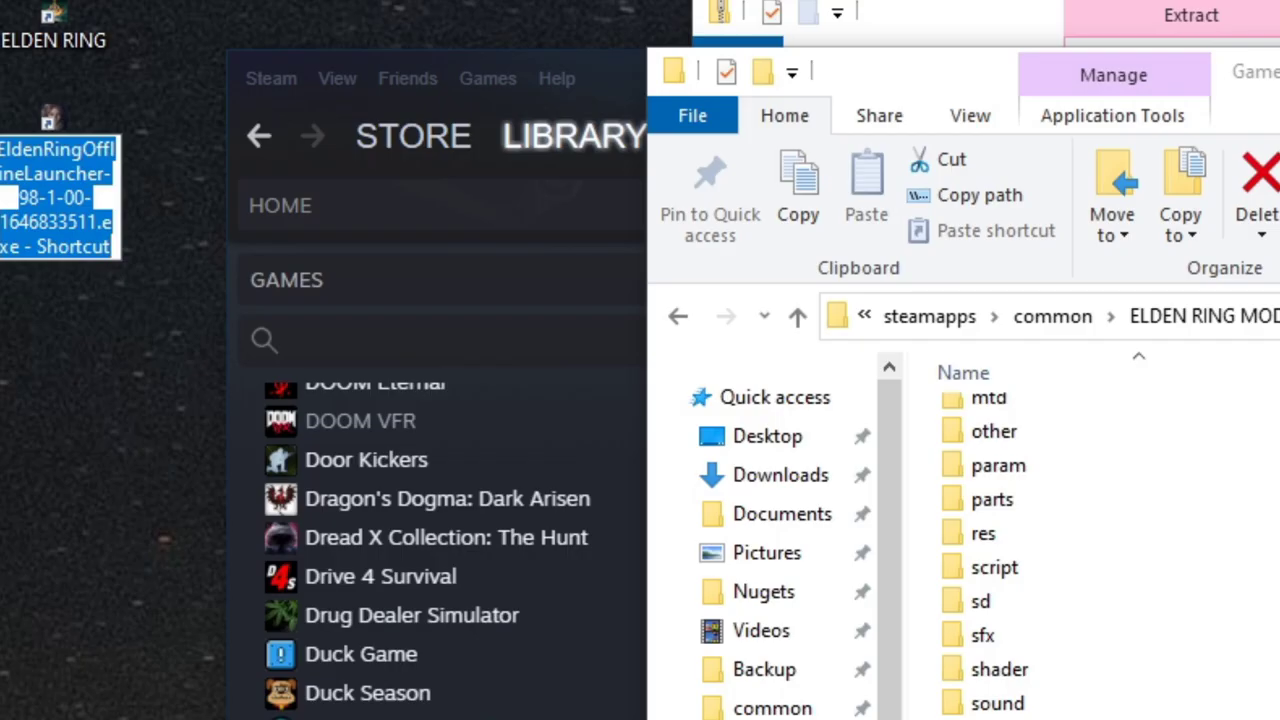
text( Edl)
key(BackSpace)
key(BackSpace)
text(lden Ring)
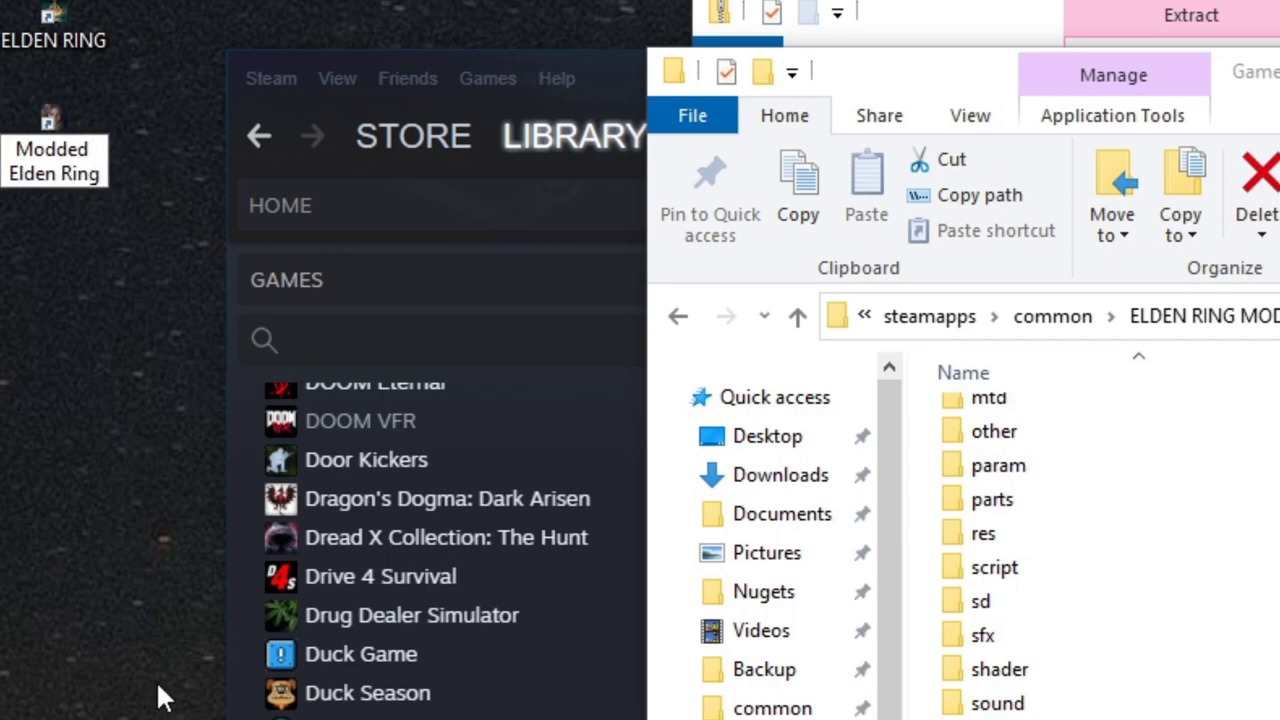
key(Return)
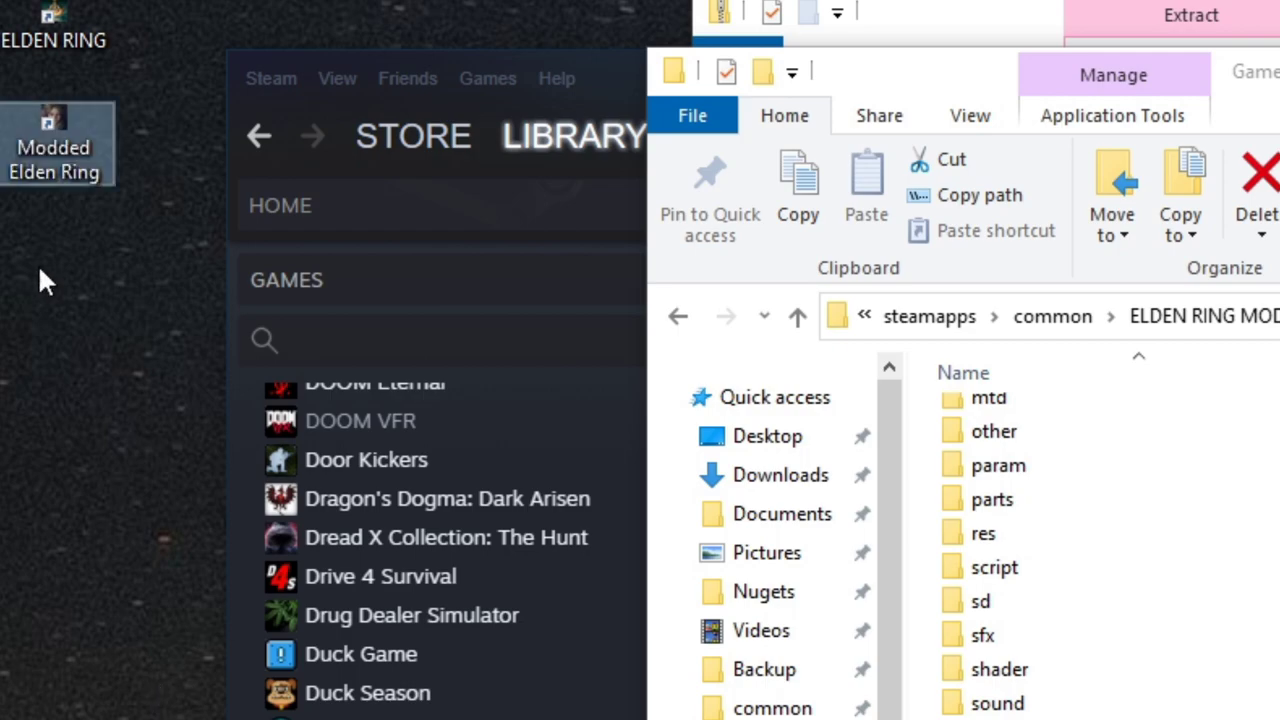
- Launch the game from the Modded Elden Ring shortcut, allowing the launcher to run despite the SmartScreen block
double_click(31, 157)
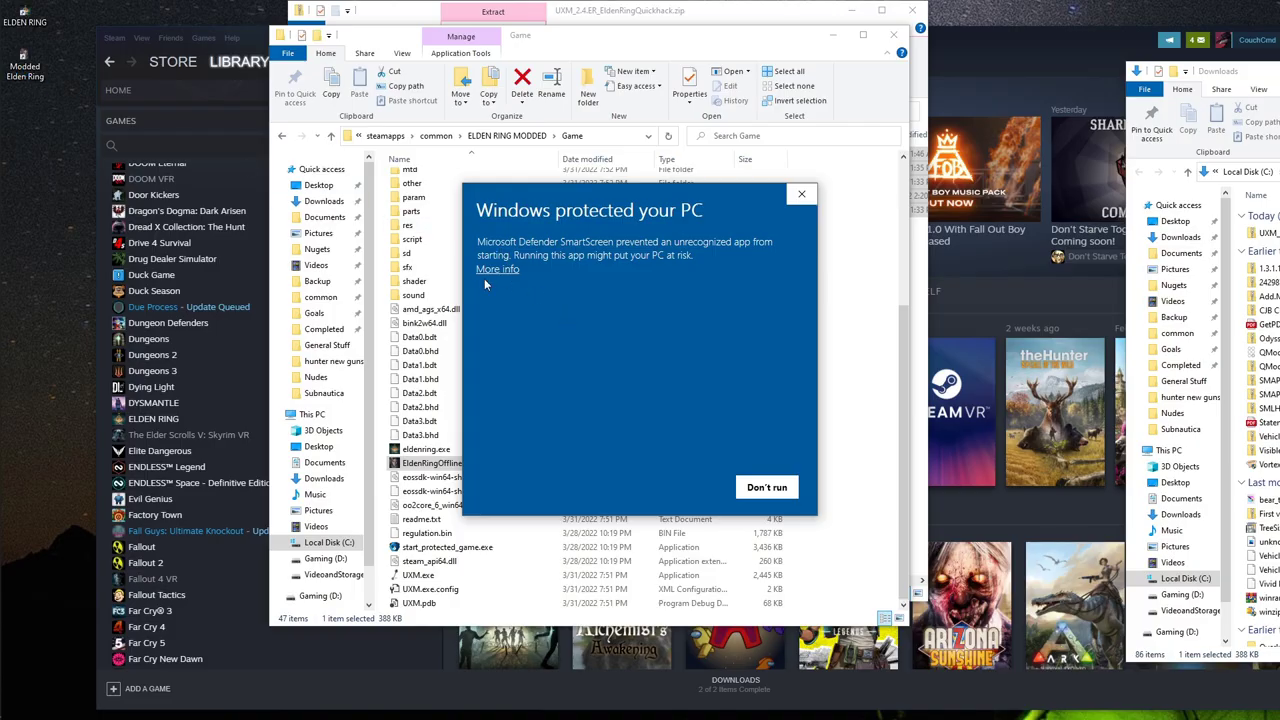
click(490, 269)
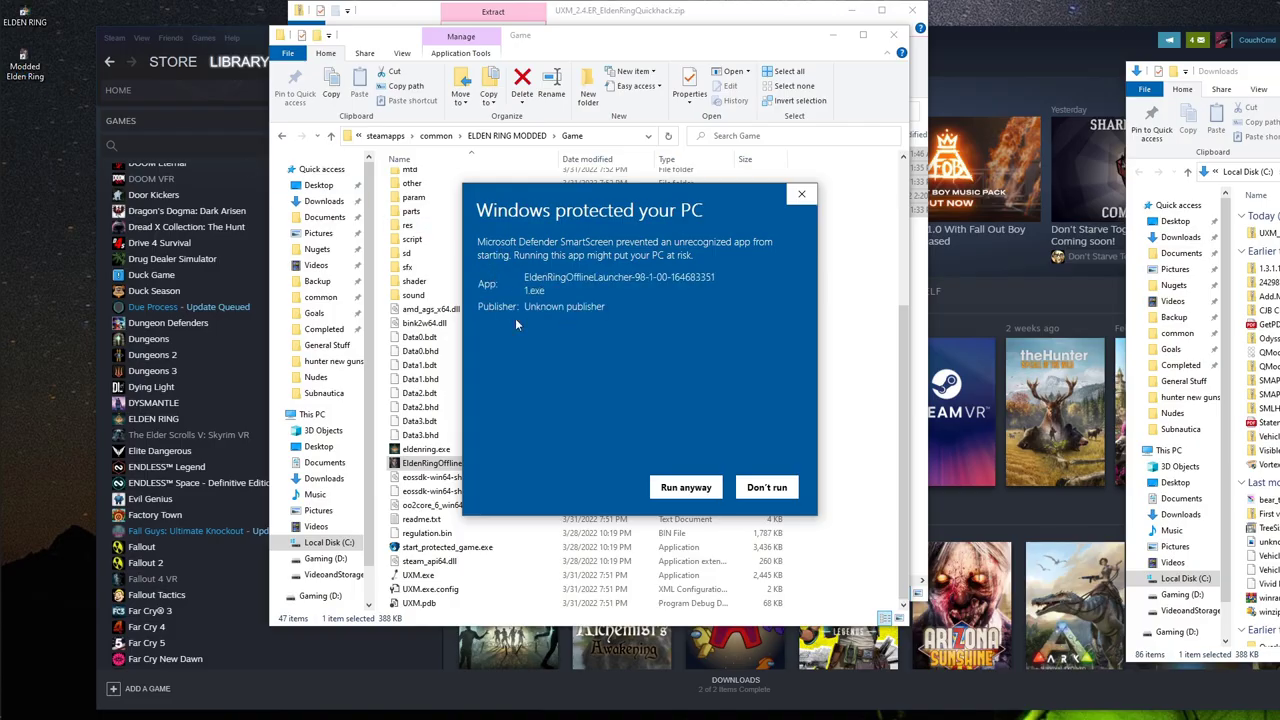
click(686, 487)
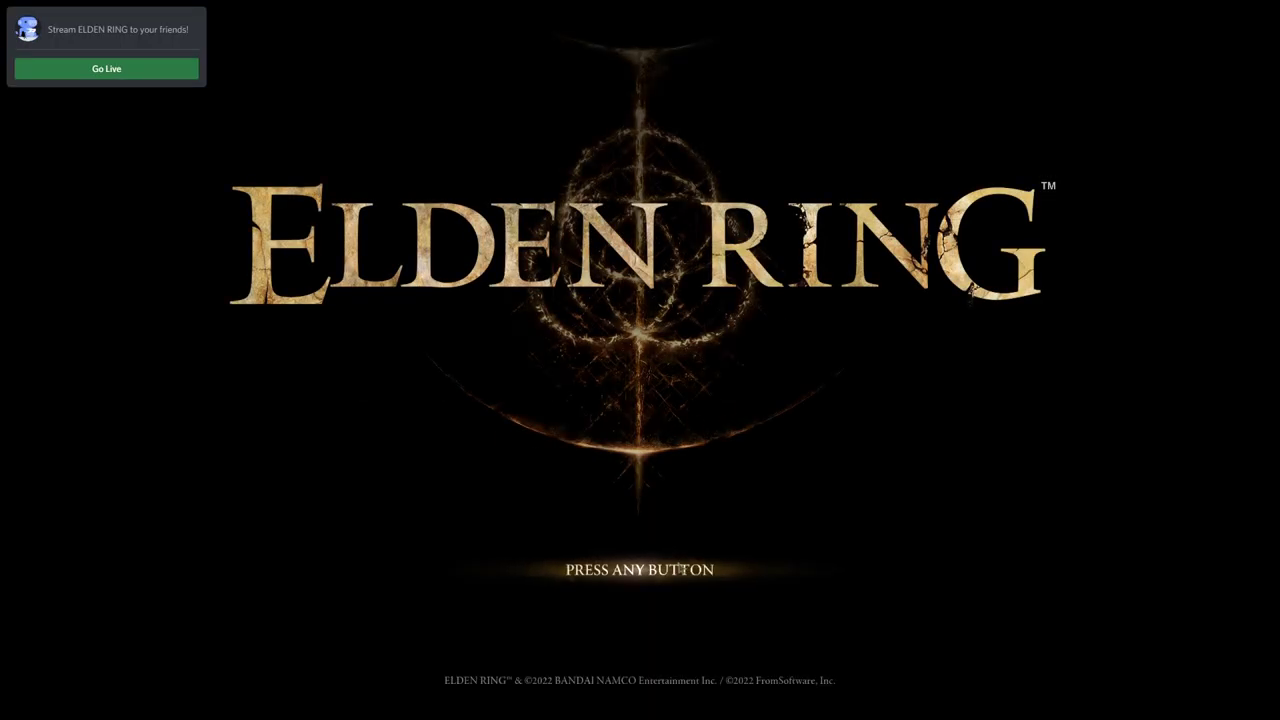
click(840, 497)
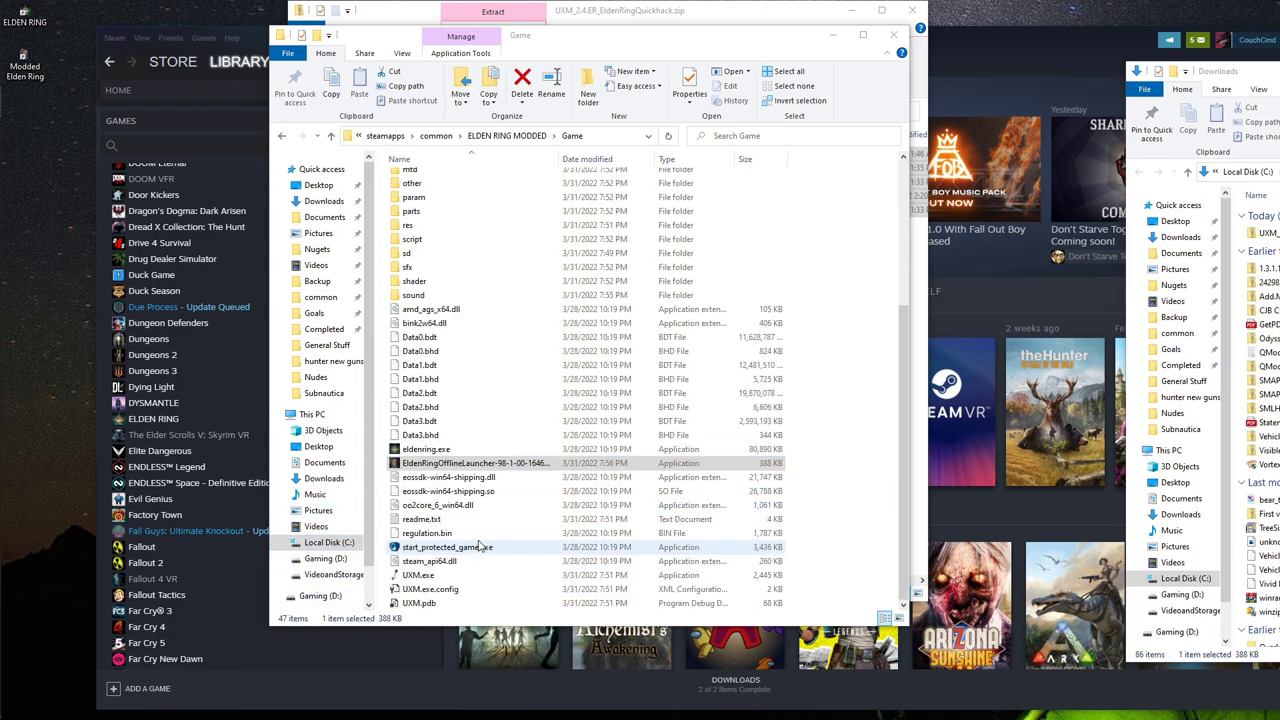
- Reopen UXM.exe from the modded Game folder, patch the modded eldenring.exe, and close the tool
double_click(420, 575)
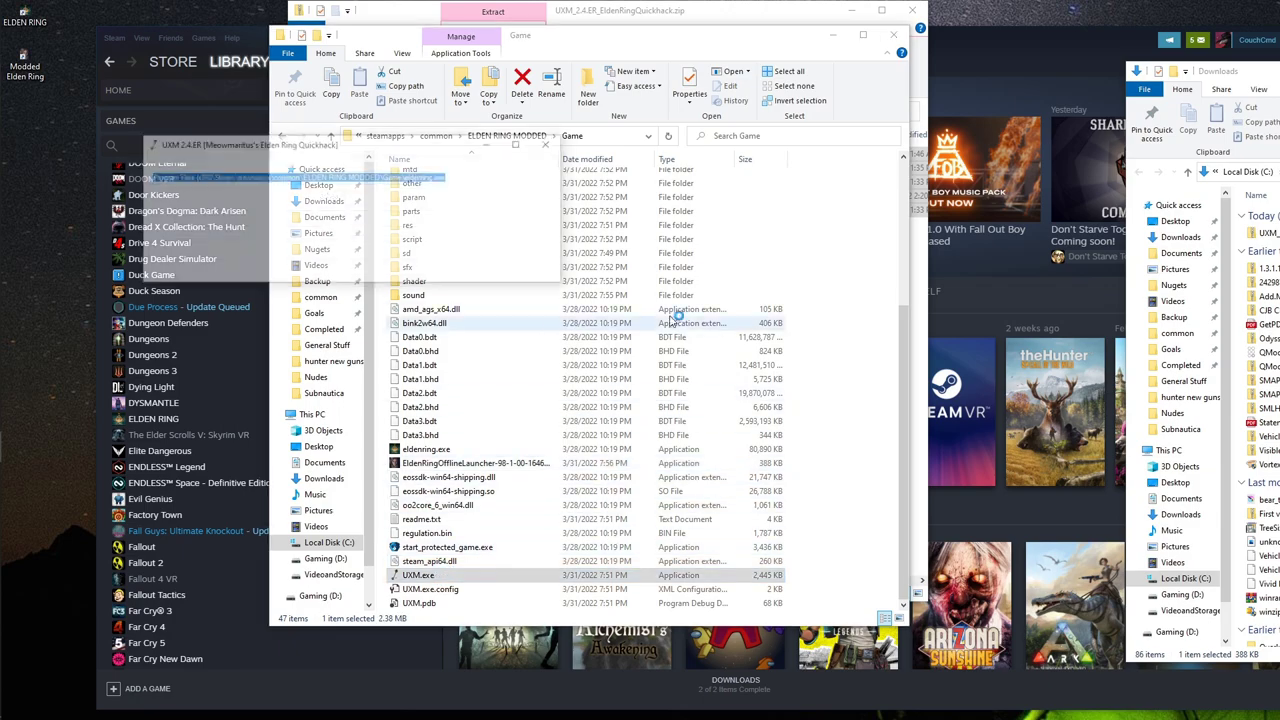
click(422, 198)
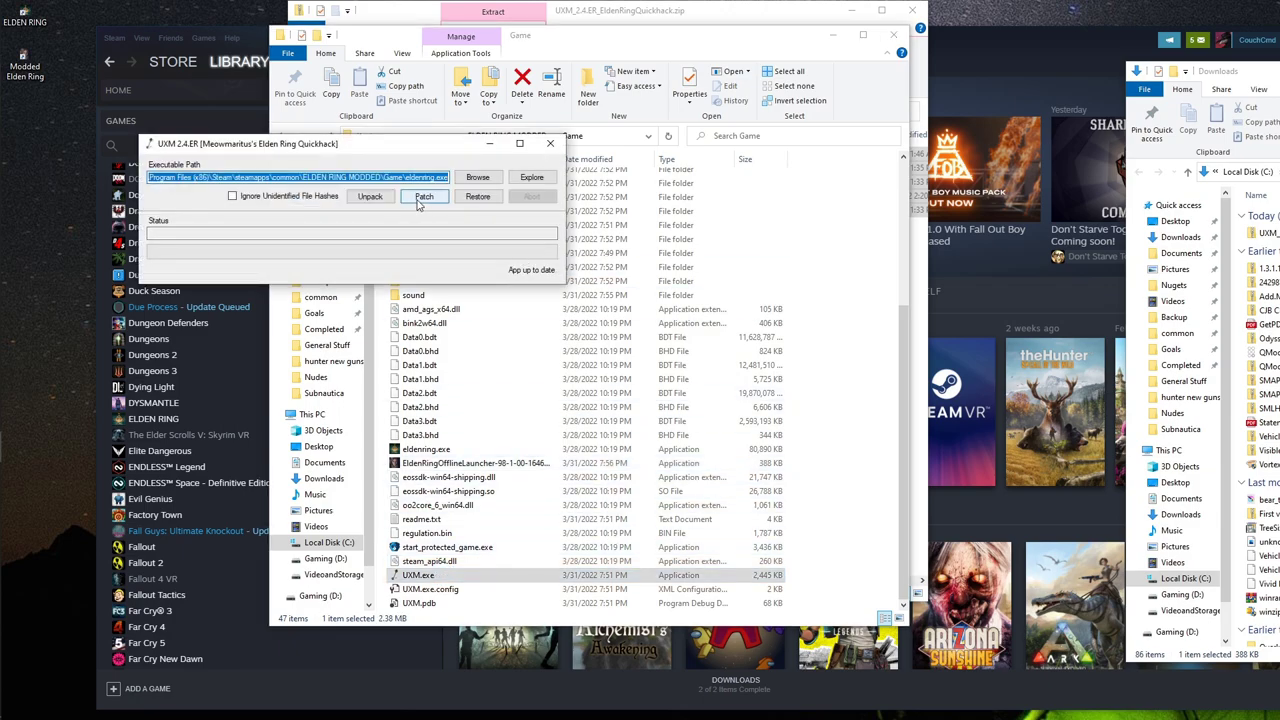
click(422, 197)
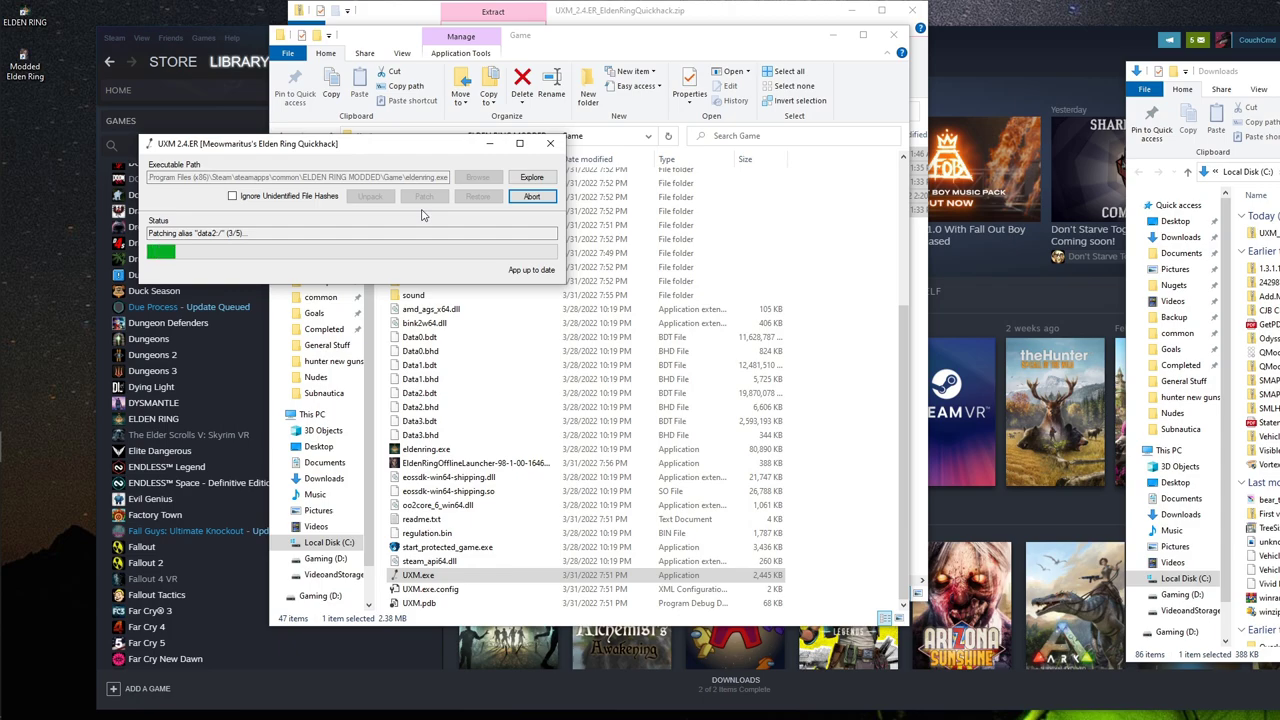
click(551, 145)
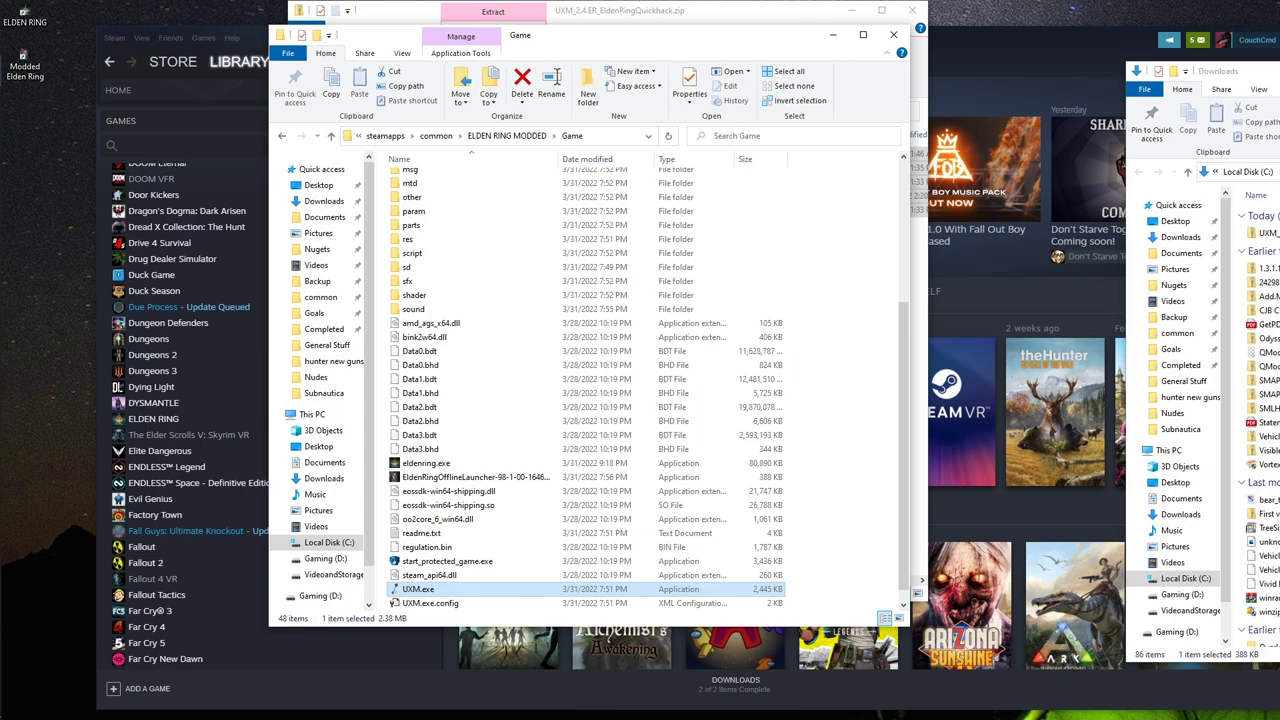
- Create a new text document named steam_appid.txt in the ELDEN RING MODDED\Game folder
right_click(830, 444)
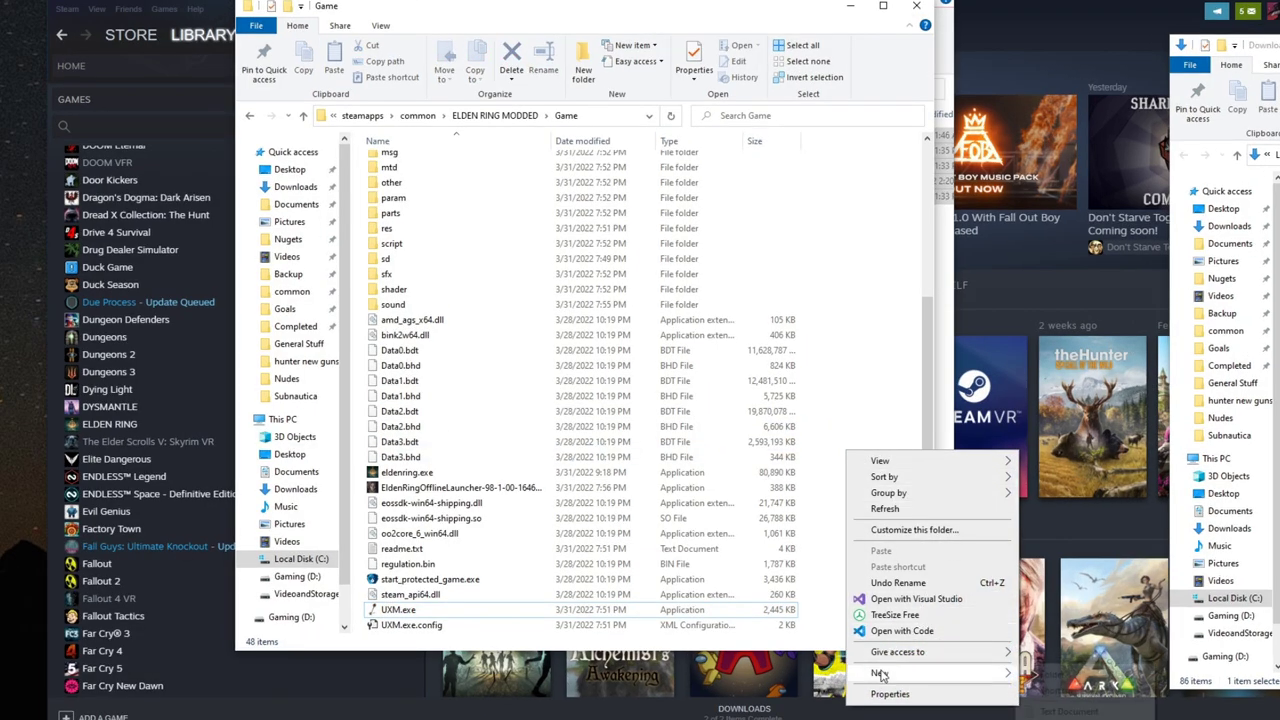
mouse_move(880, 673)
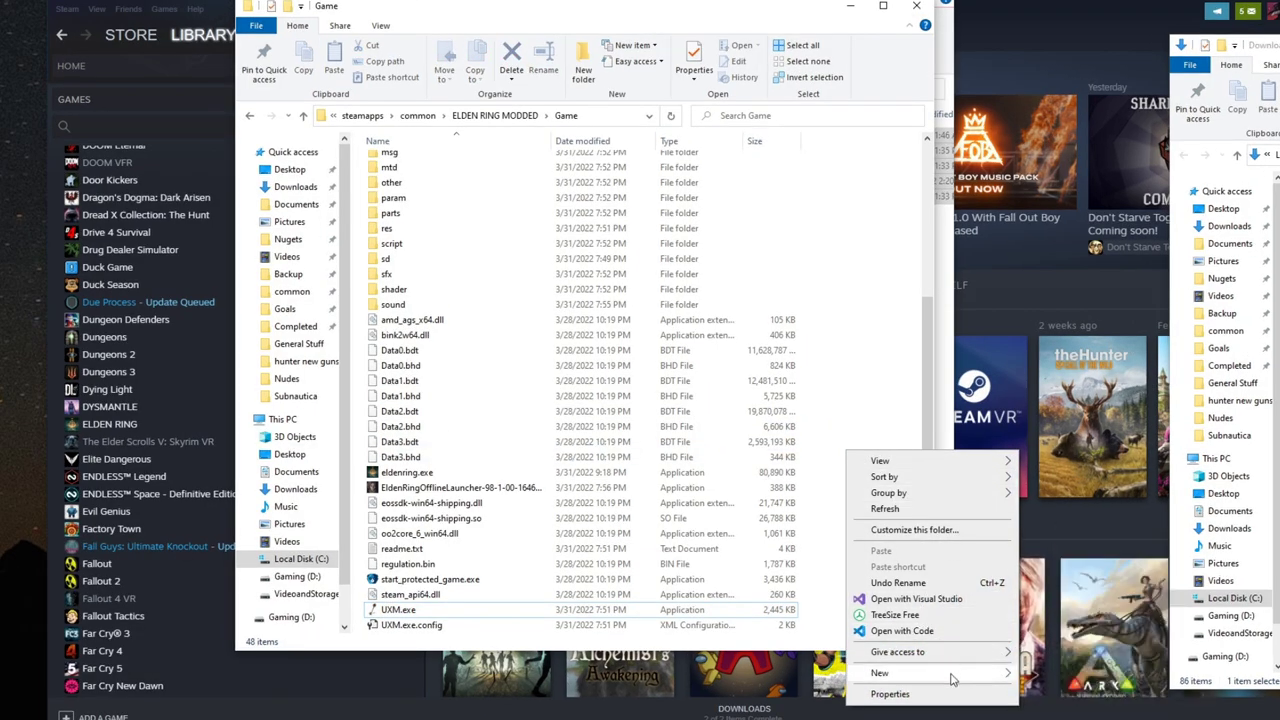
click(1068, 711)
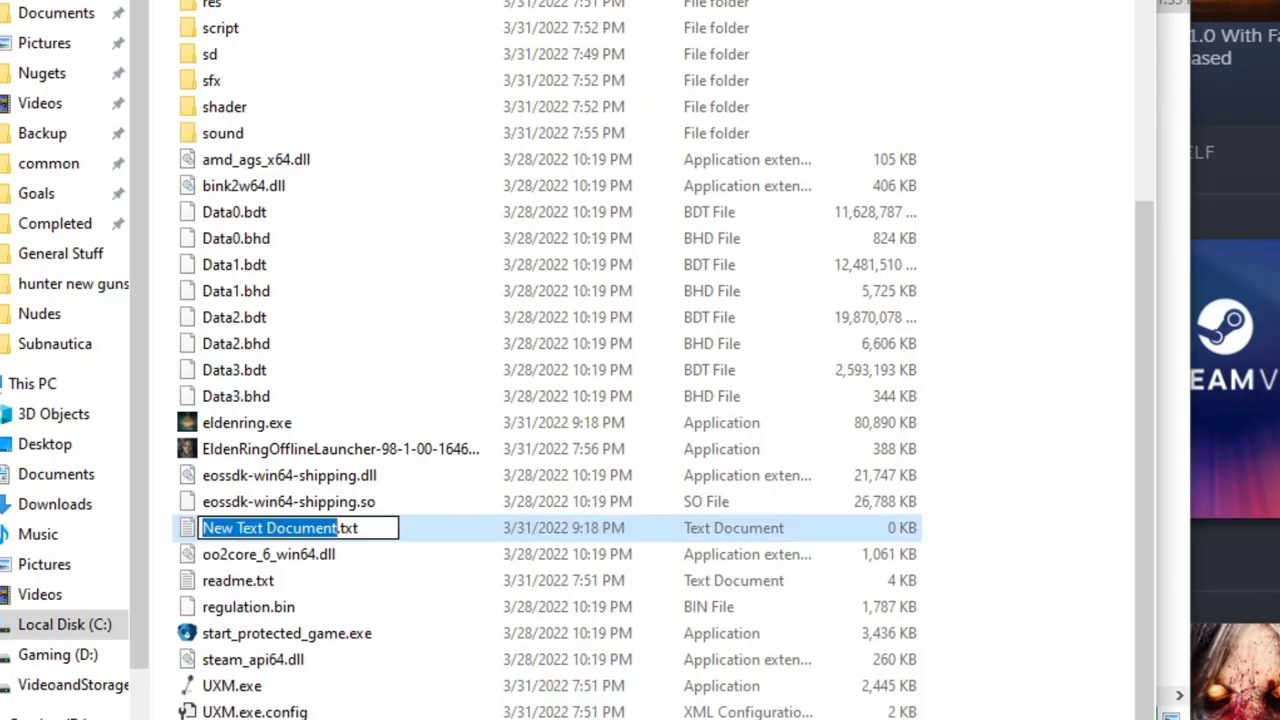
text(steam)
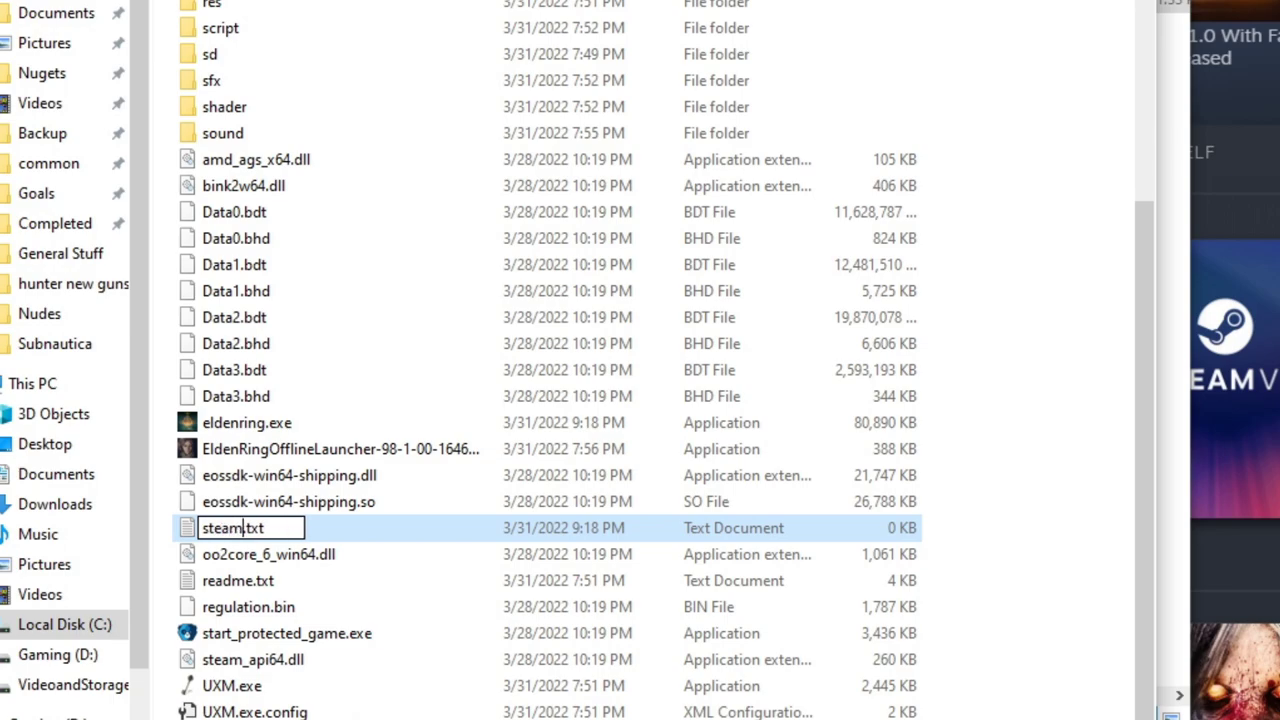
text(_appid)
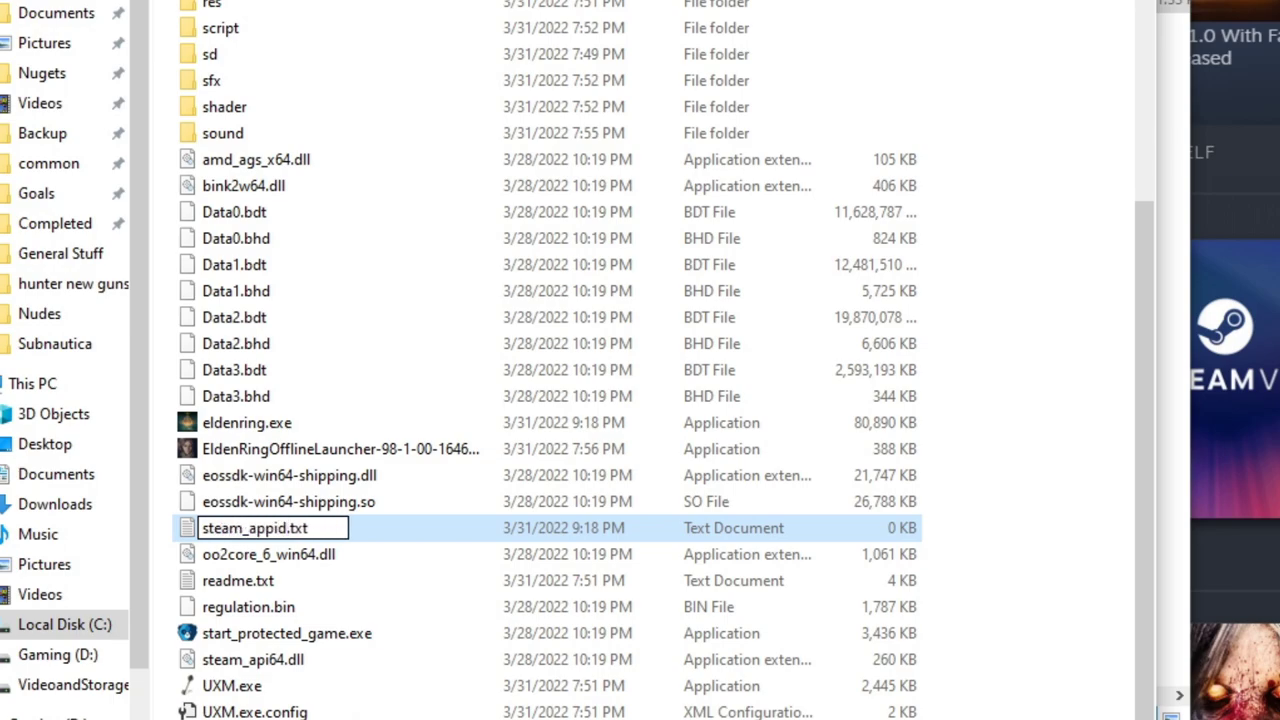
click(1017, 551)
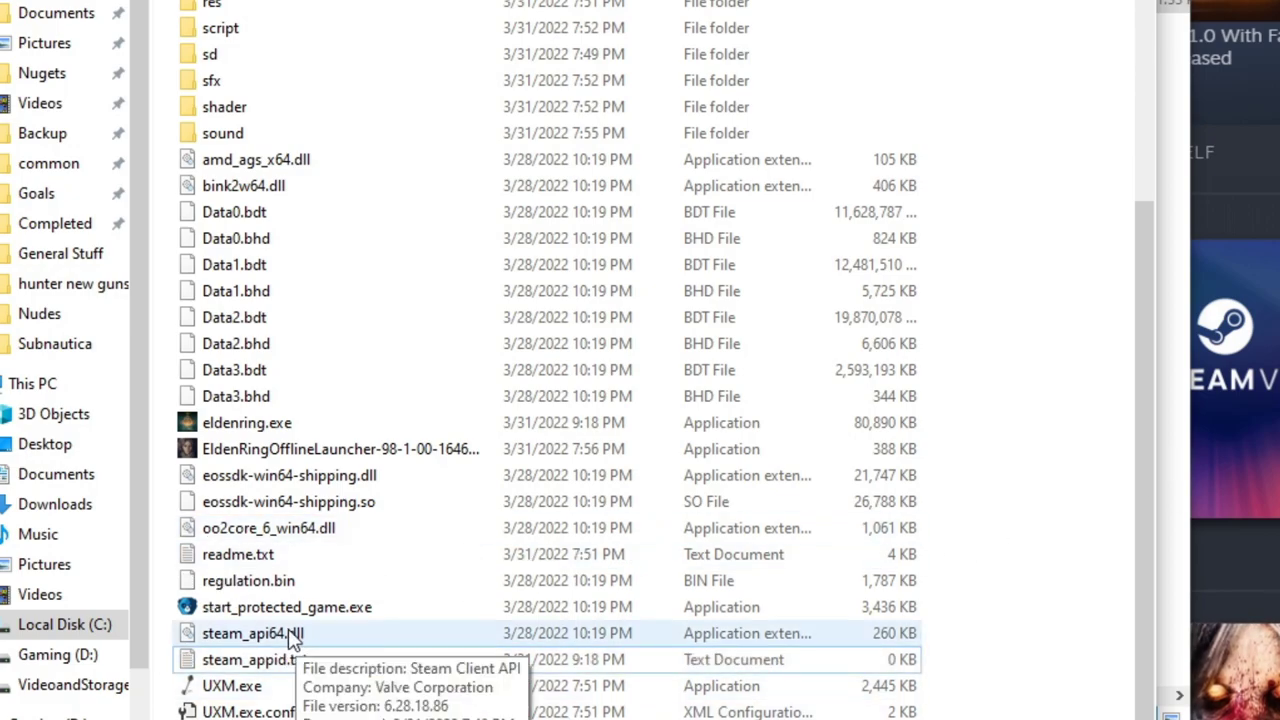
- Enter 1245620 as the only content of steam_appid.txt, save the file and close it
scroll(391, 489, up, 6)
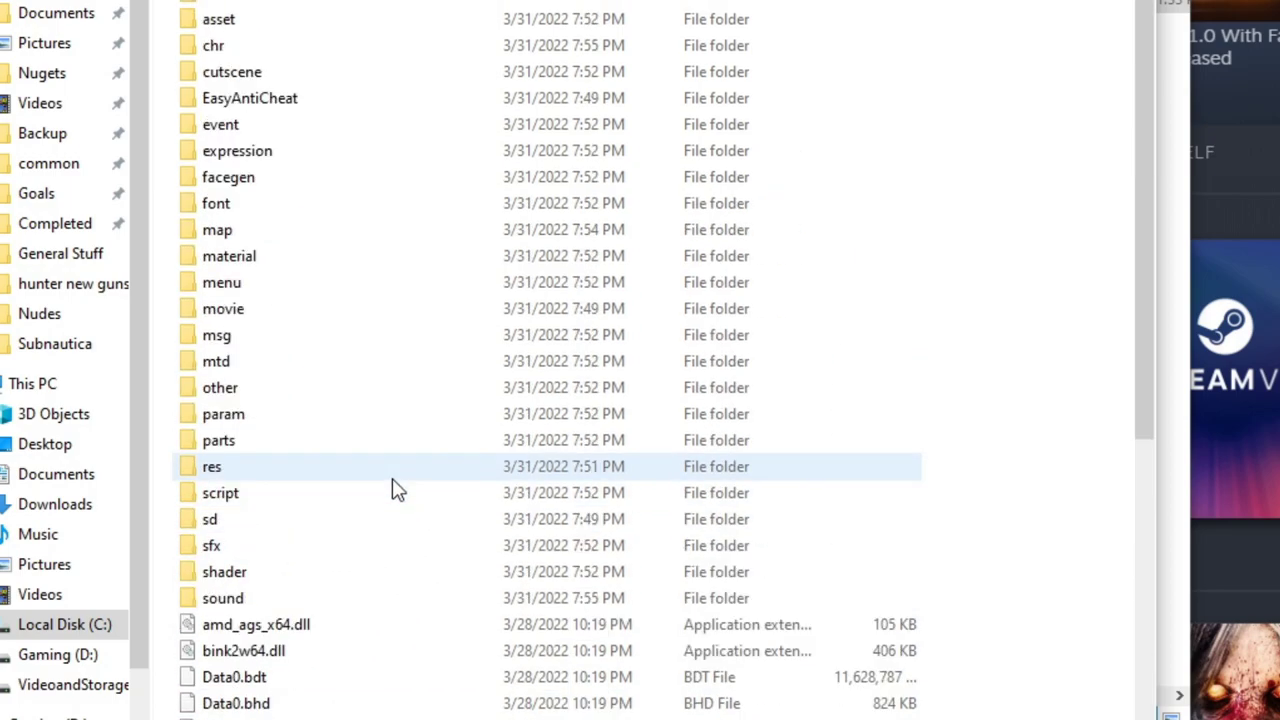
scroll(392, 488, down, 6)
double_click(254, 664)
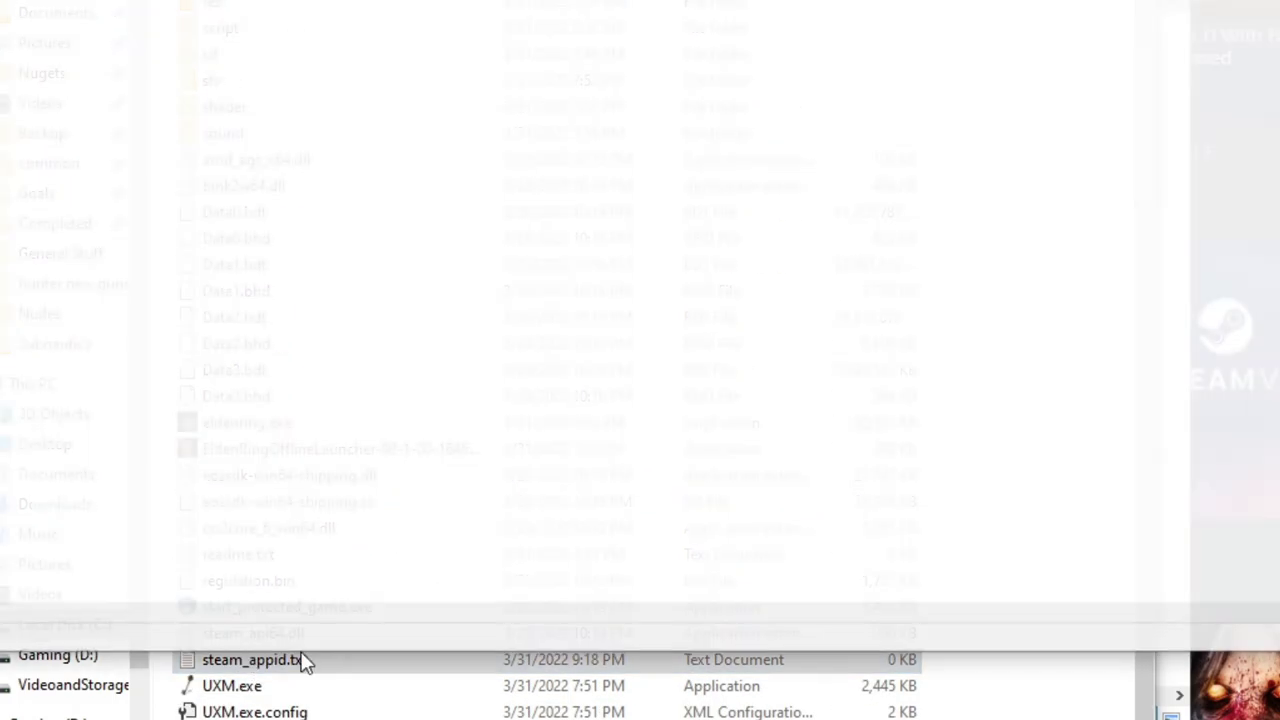
text(1245620)
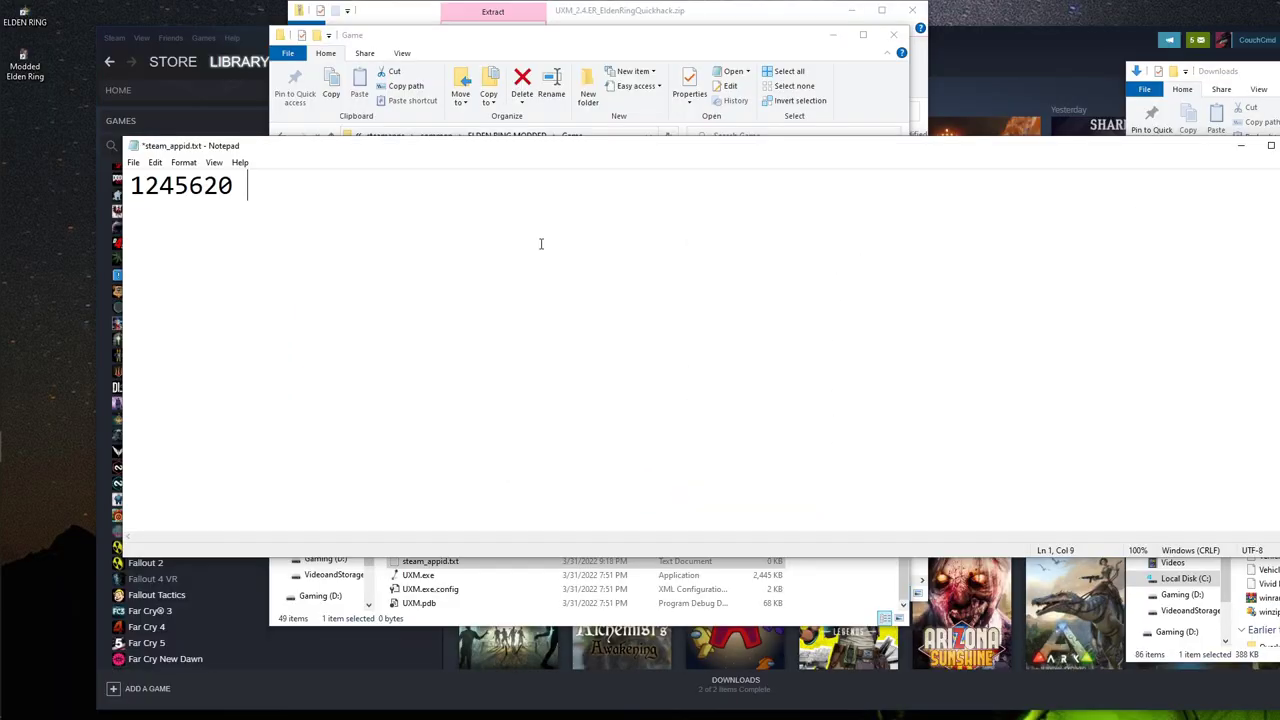
click(135, 162)
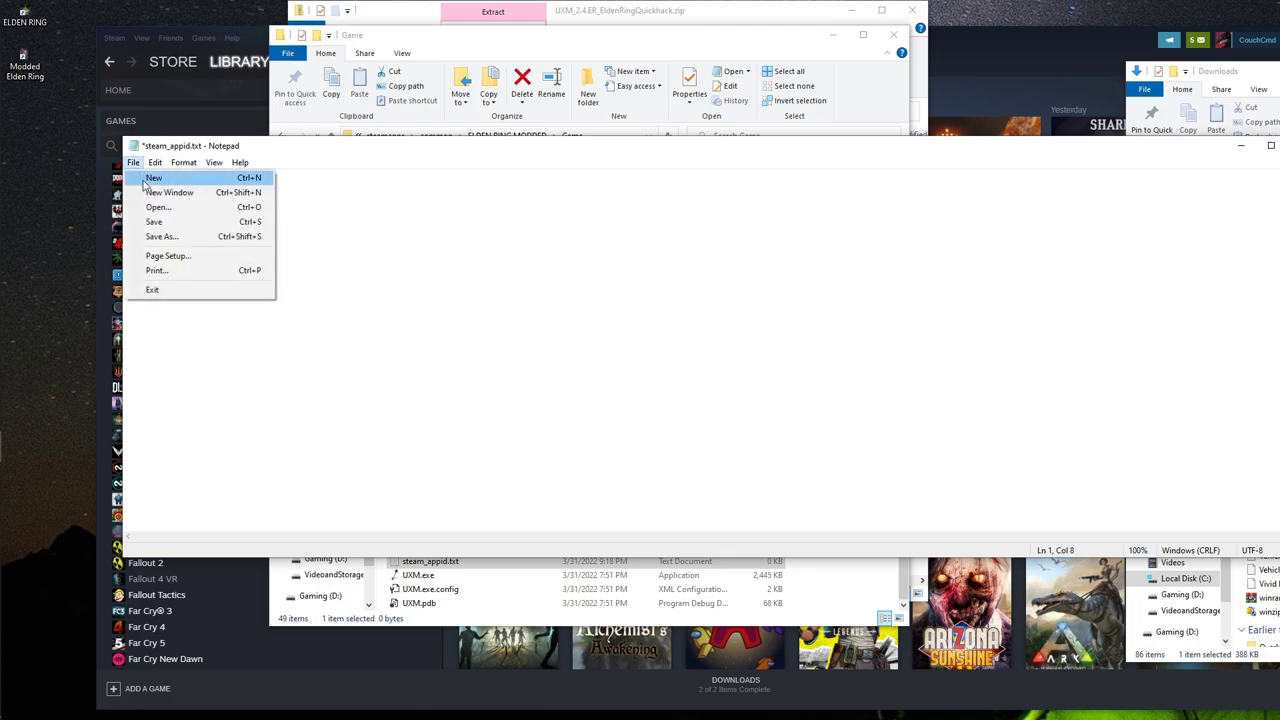
click(160, 219)
key(alt+F4)
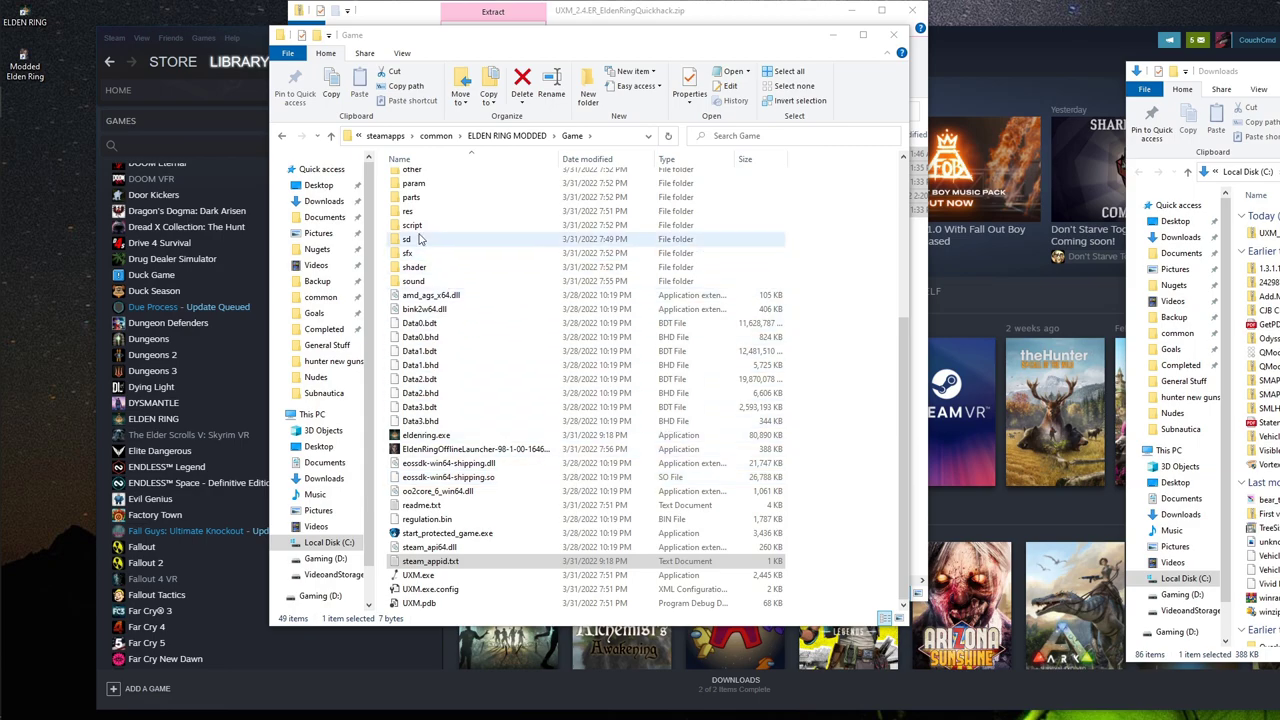
- Switch to the browser and manually download the main elden ring short skirts v2 file from Nexus Mods, using the slow download
scroll(430, 238, up, 4)
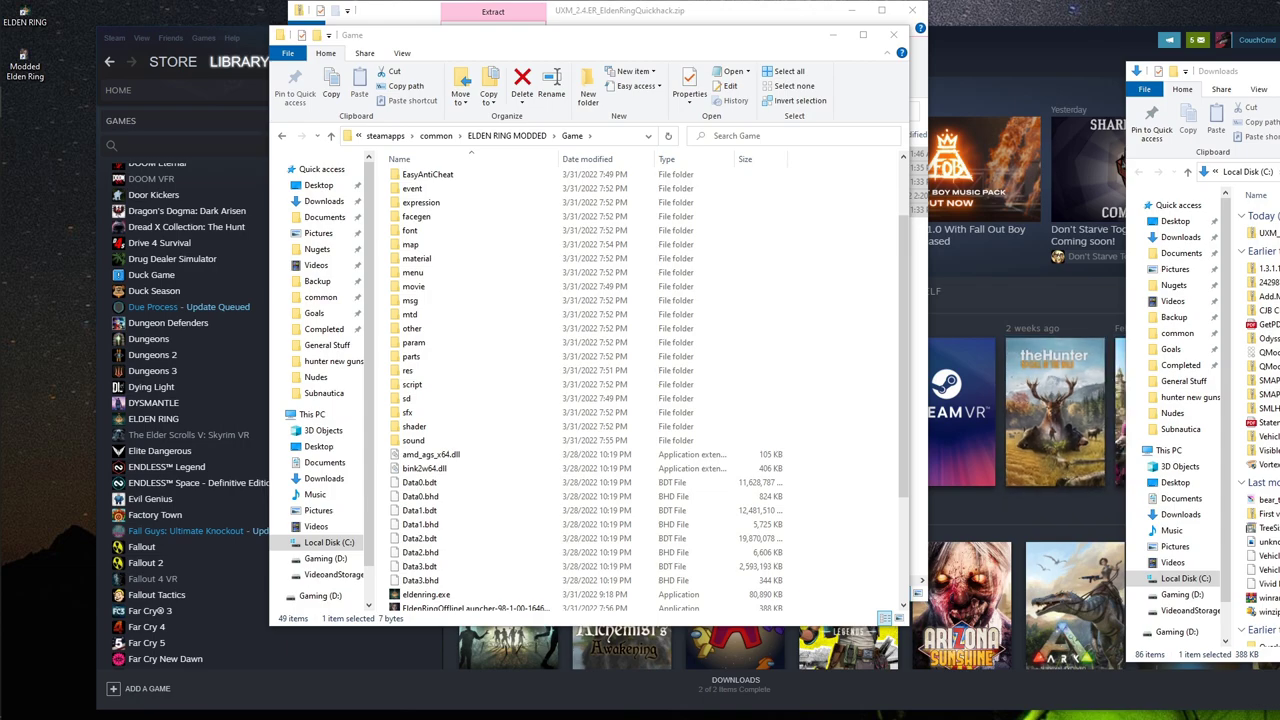
key(alt+Tab)
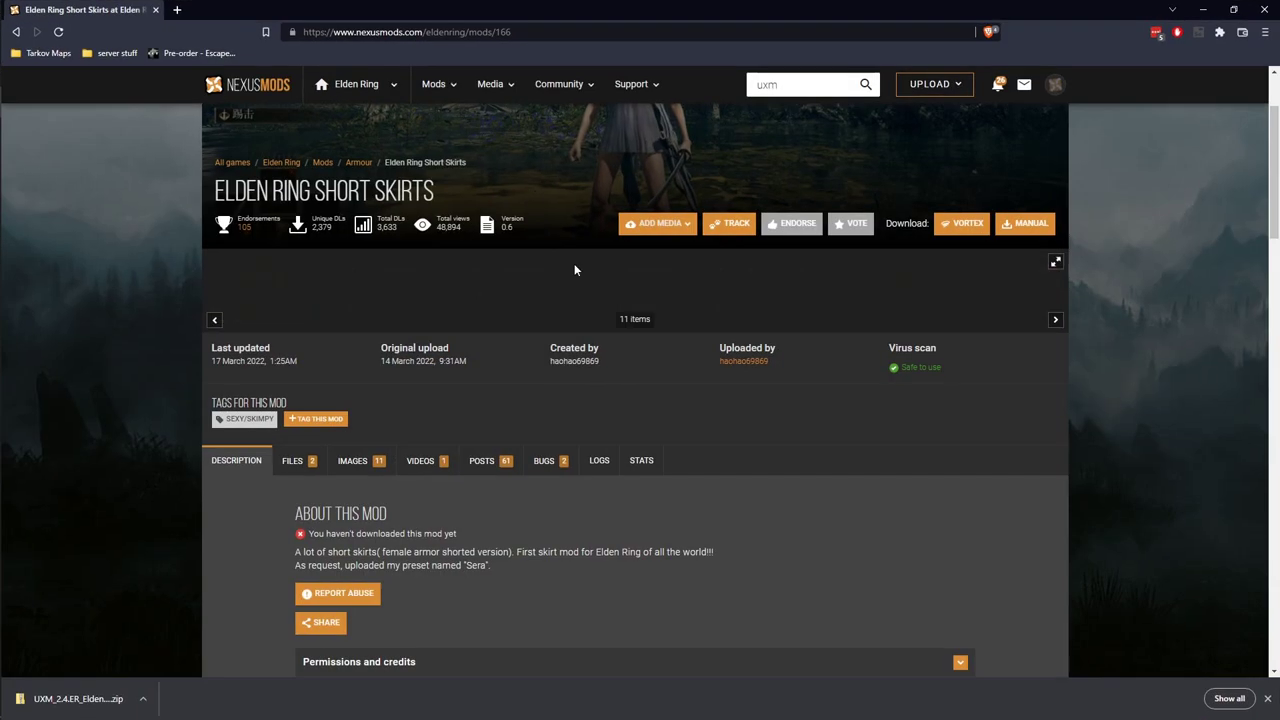
scroll(500, 432, down, 1)
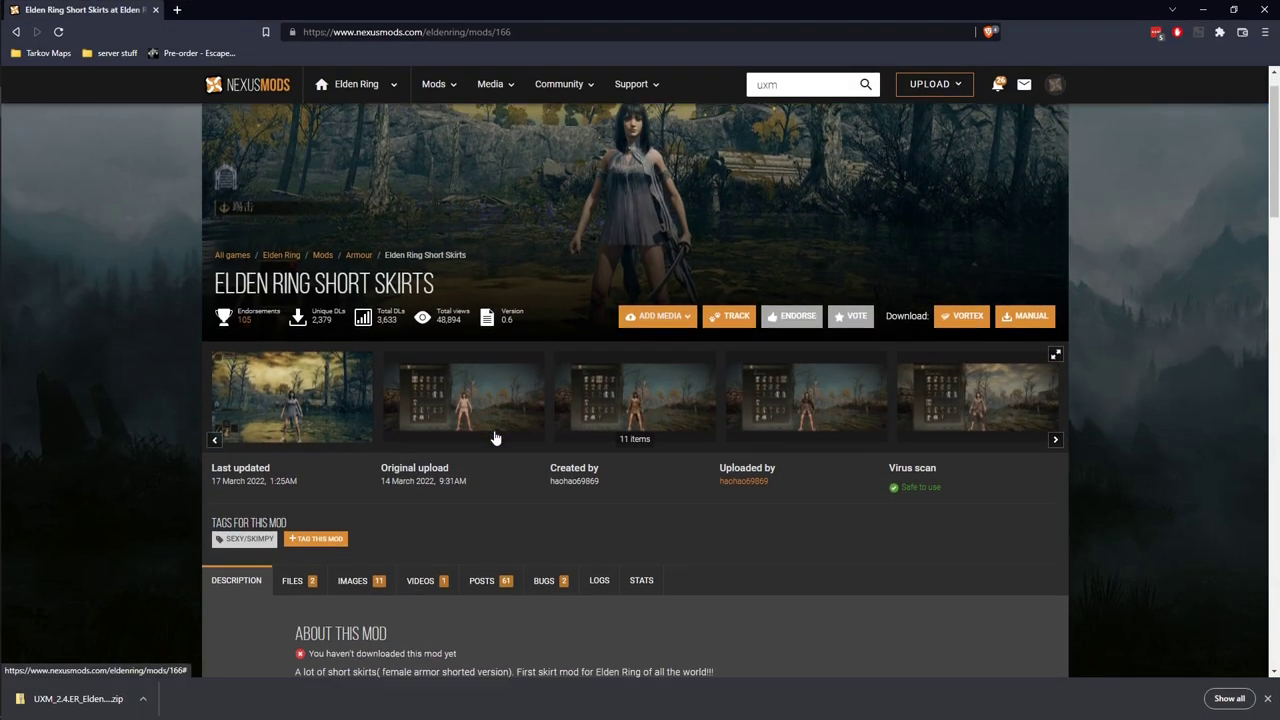
click(295, 489)
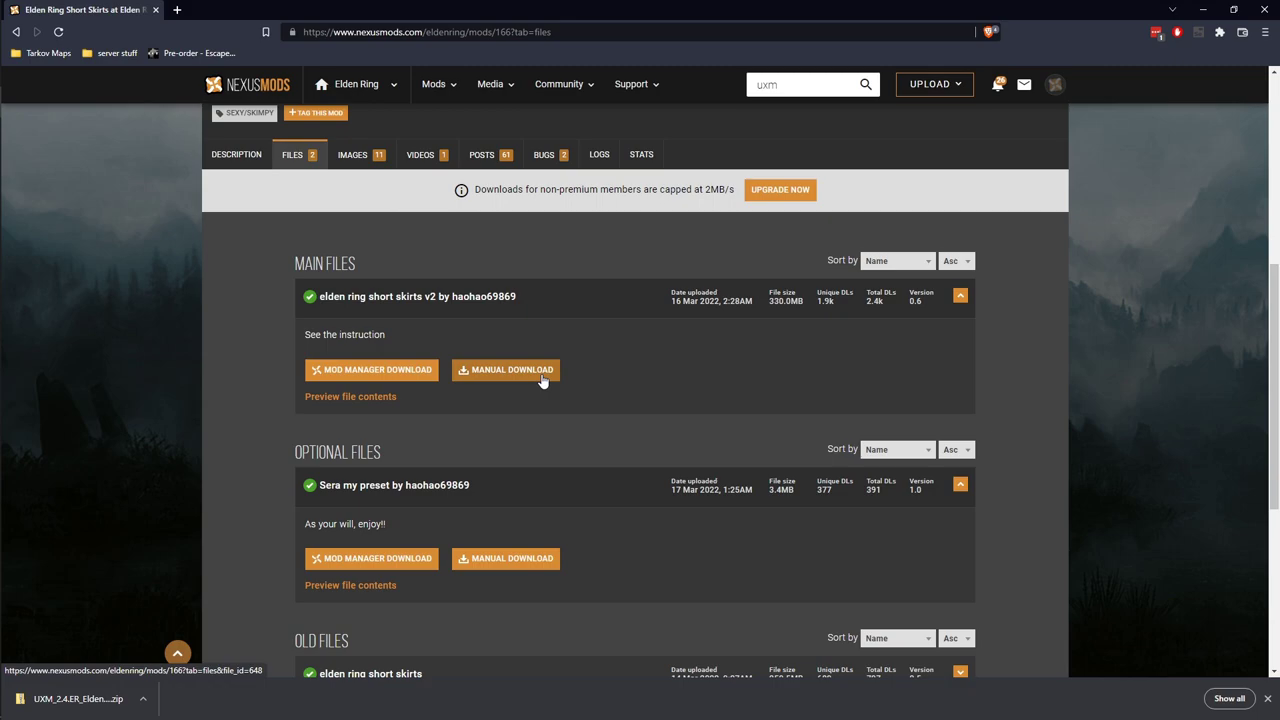
click(541, 372)
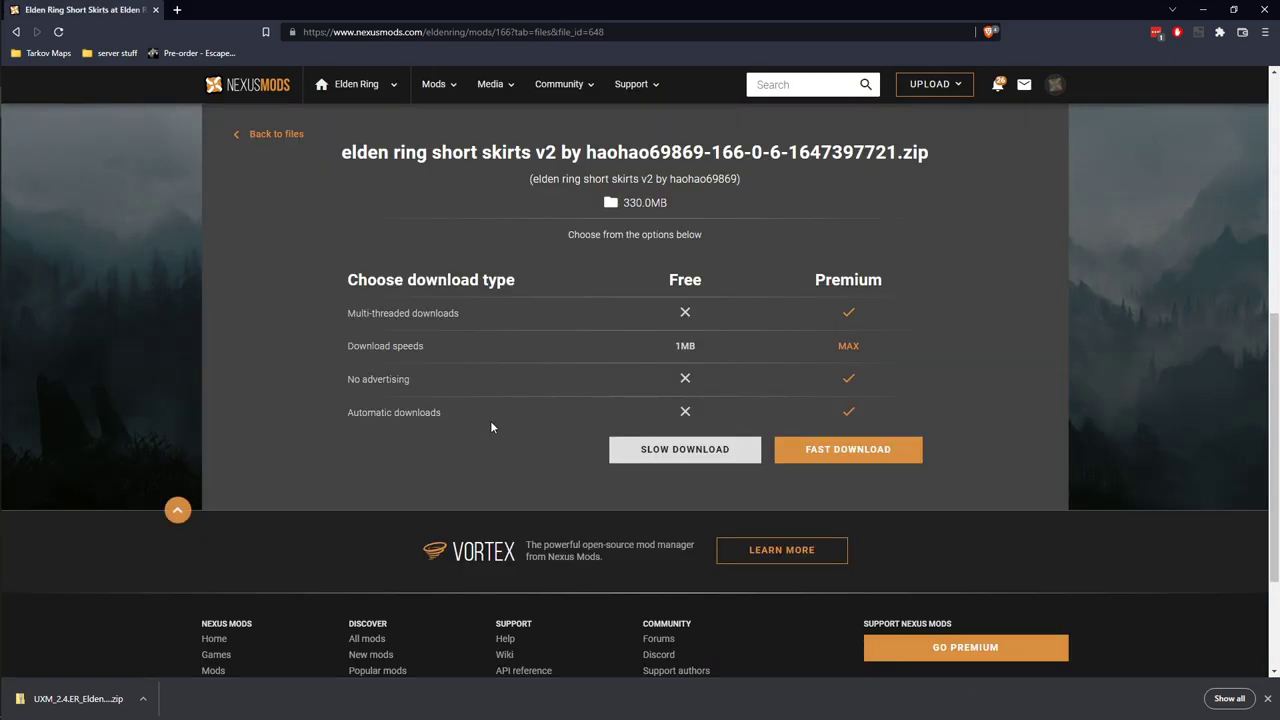
click(685, 449)
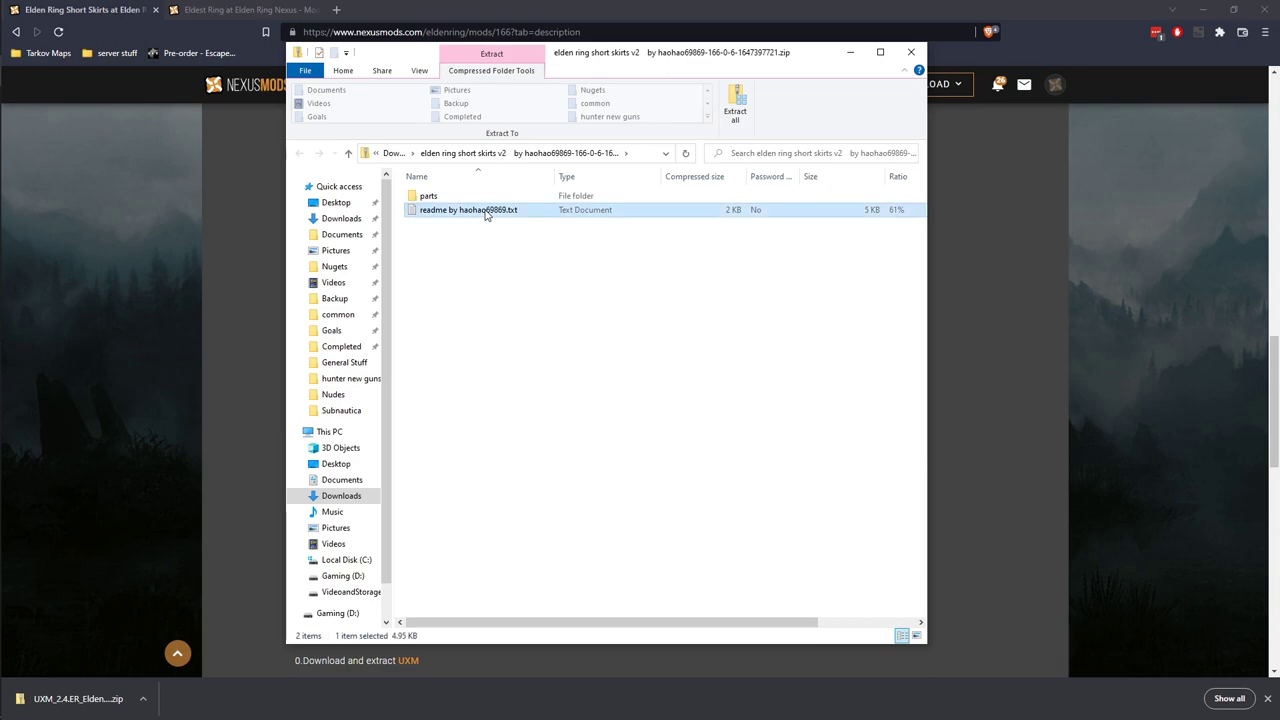
- Open the readme in the downloaded short skirts archive, read through its outfit list and notes, and close it
double_click(486, 213)
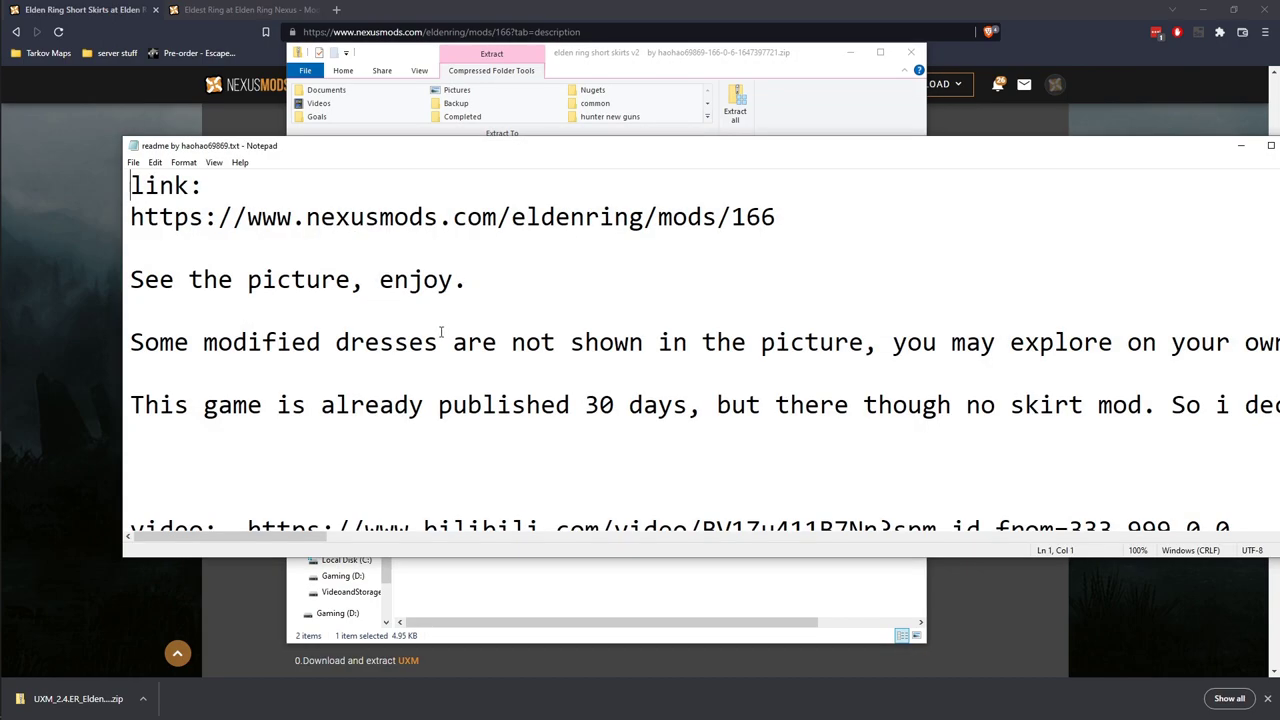
scroll(436, 337, down, 1)
scroll(432, 339, up, 1)
scroll(430, 340, down, 1)
scroll(430, 342, down, 5)
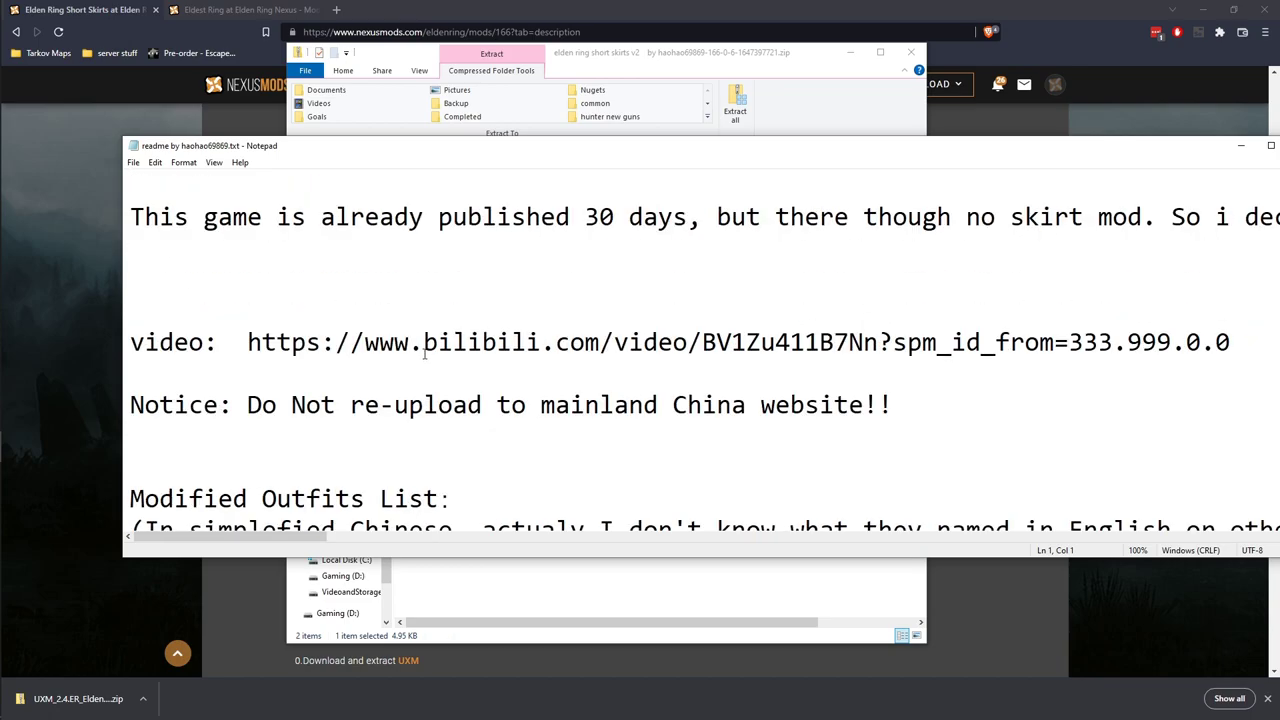
scroll(424, 356, down, 15)
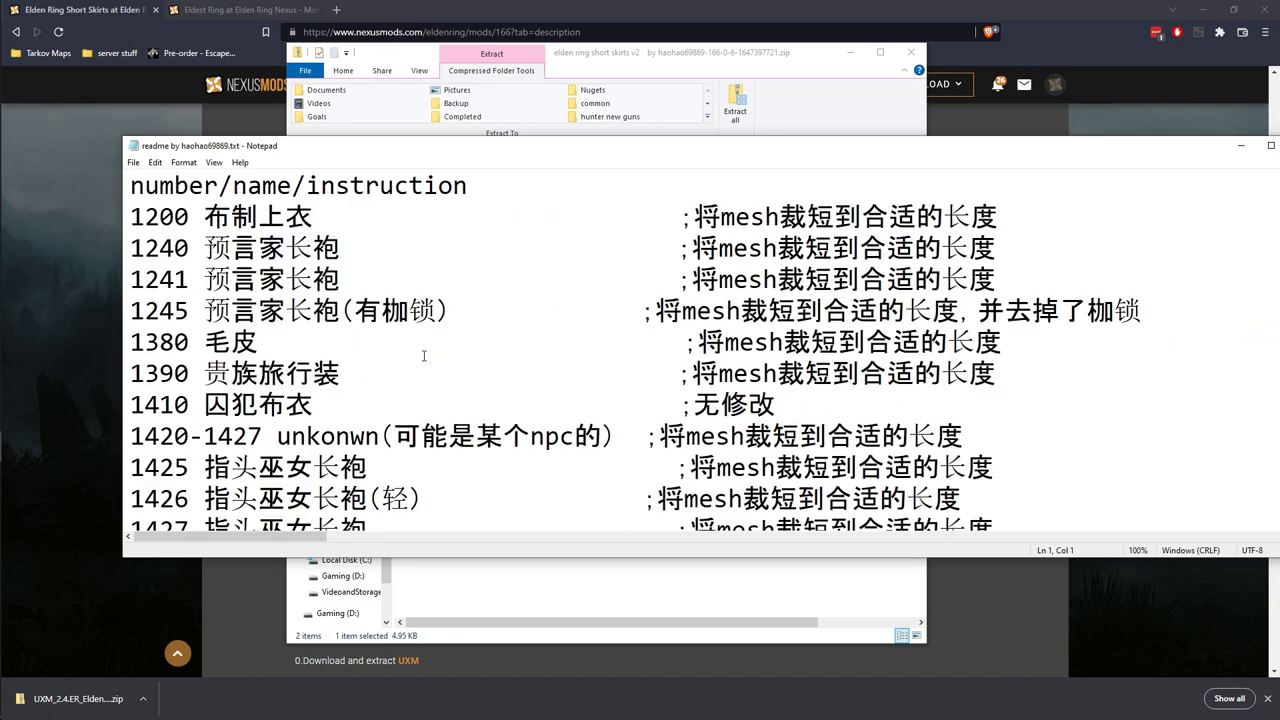
scroll(414, 368, down, 3)
scroll(414, 368, up, 3)
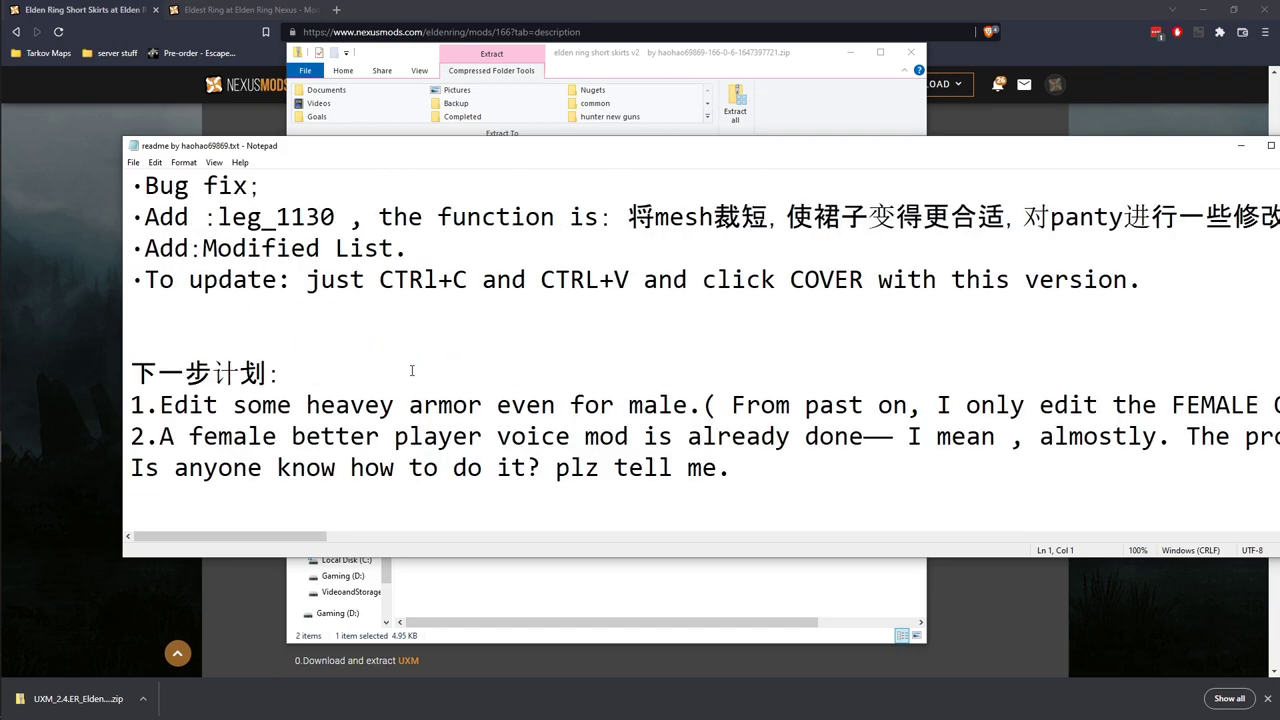
scroll(414, 368, down, 5)
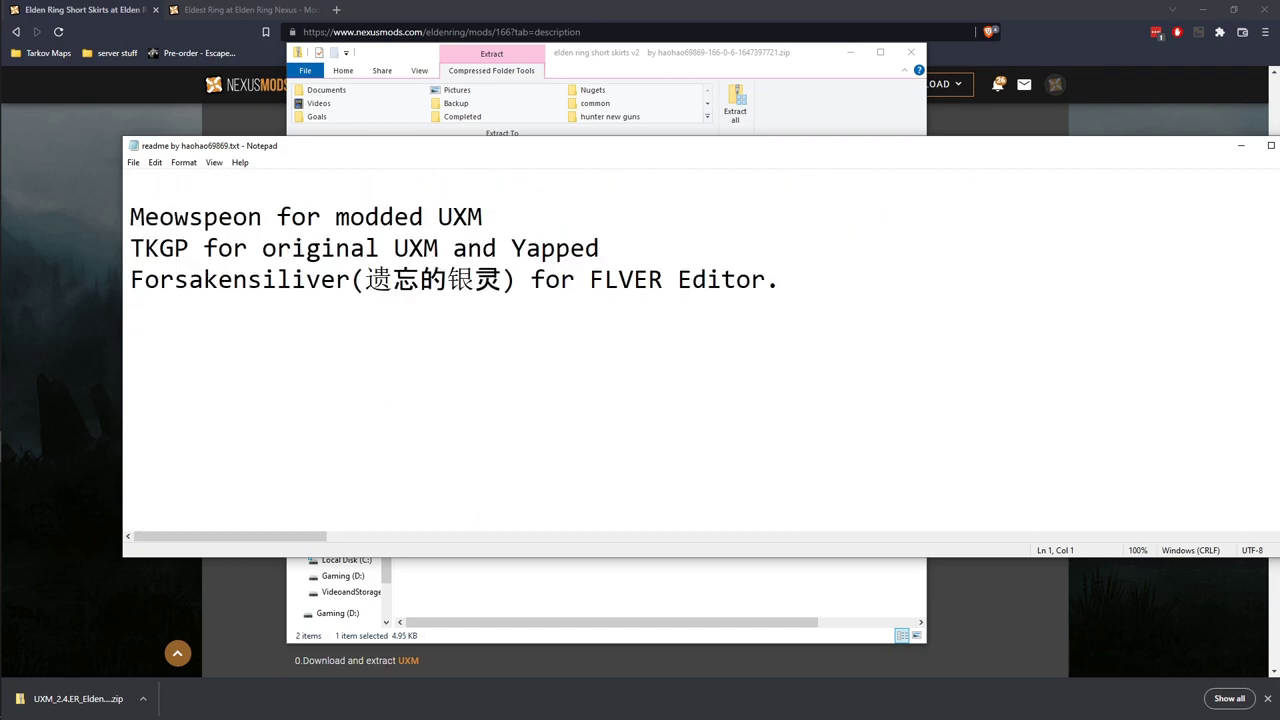
key(alt+F4)
- Examine the files in the mod archive's parts folder, move the window aside and return to the Downloads folder
click(434, 199)
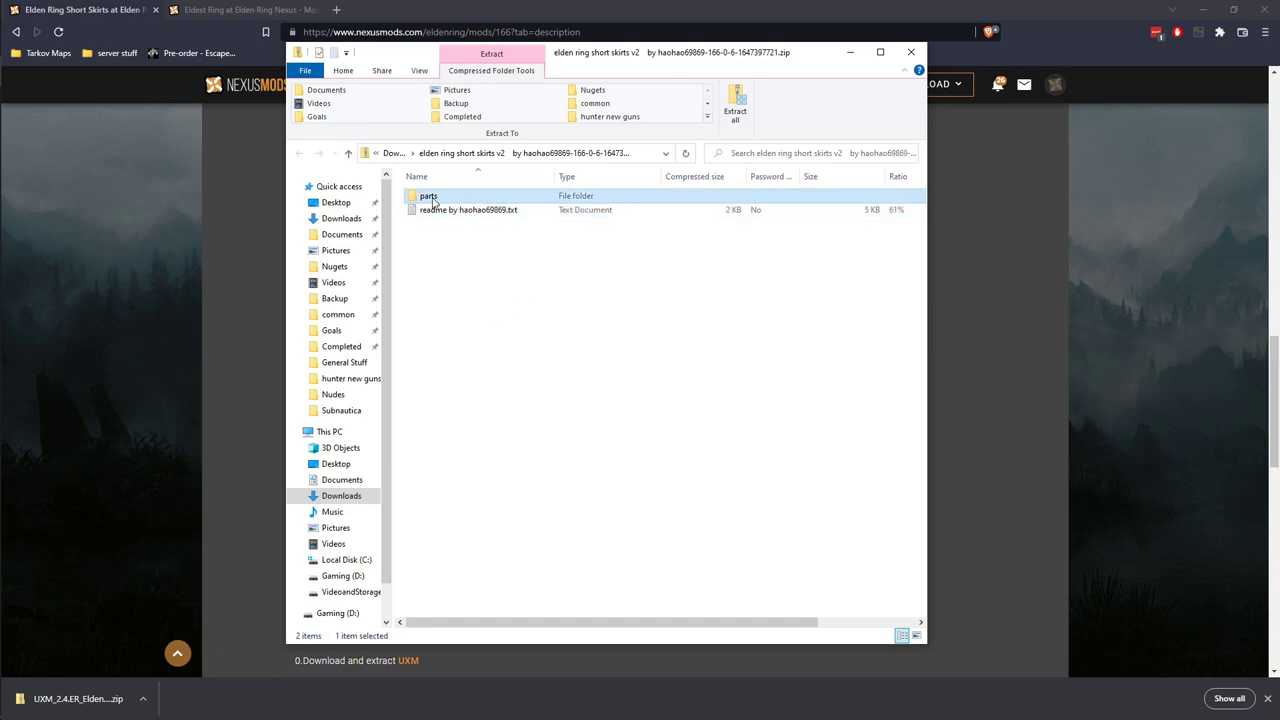
double_click(545, 199)
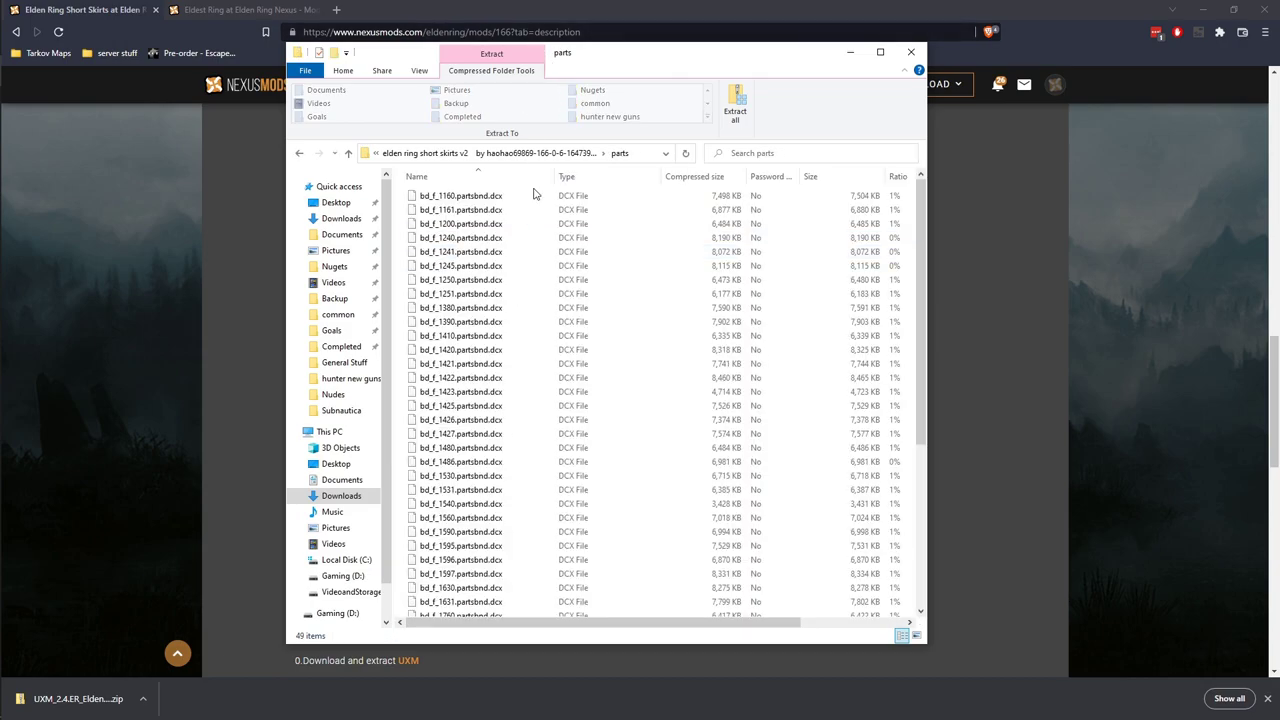
scroll(517, 375, down, 3)
scroll(517, 375, down, 1)
scroll(508, 382, up, 3)
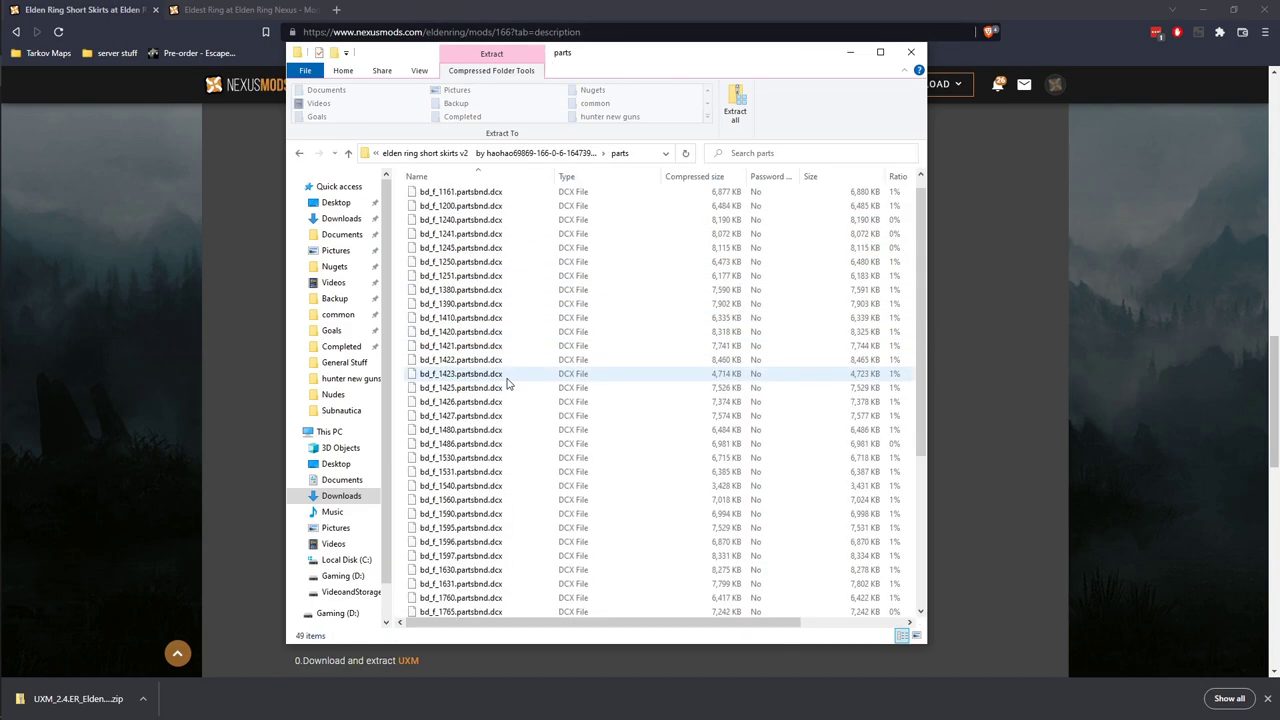
scroll(508, 382, down, 6)
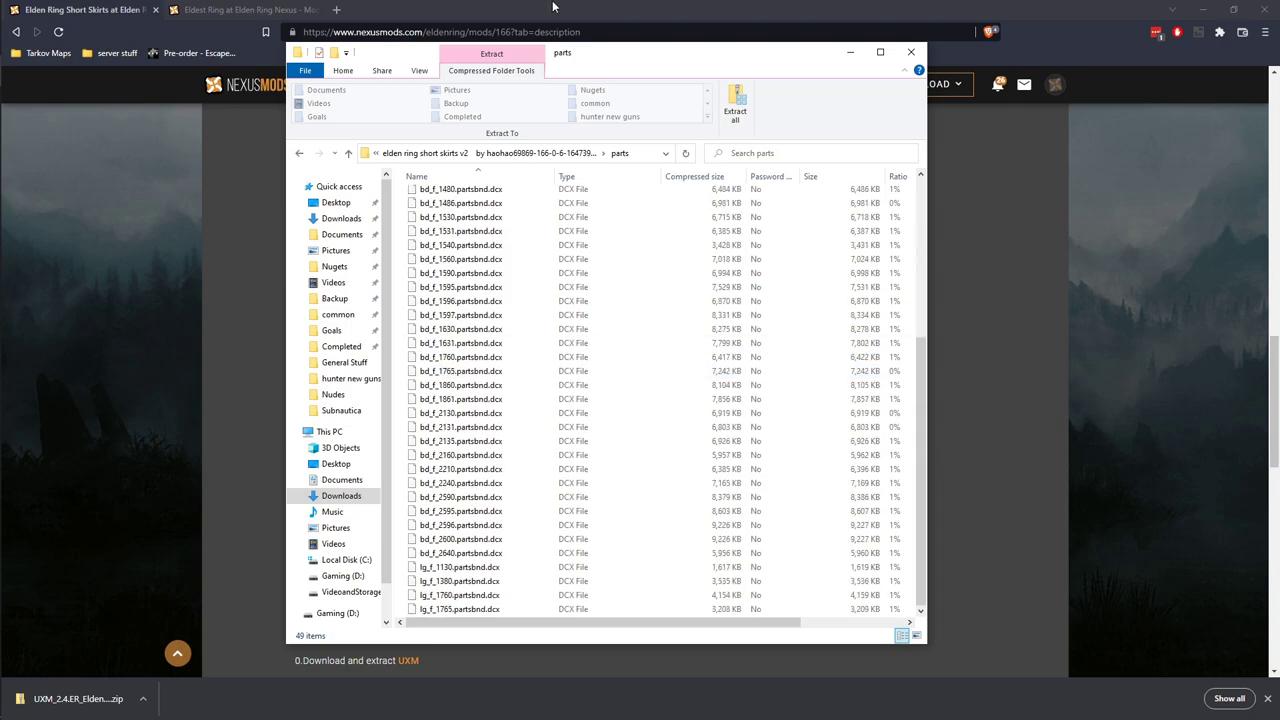
drag(614, 61, 909, 91)
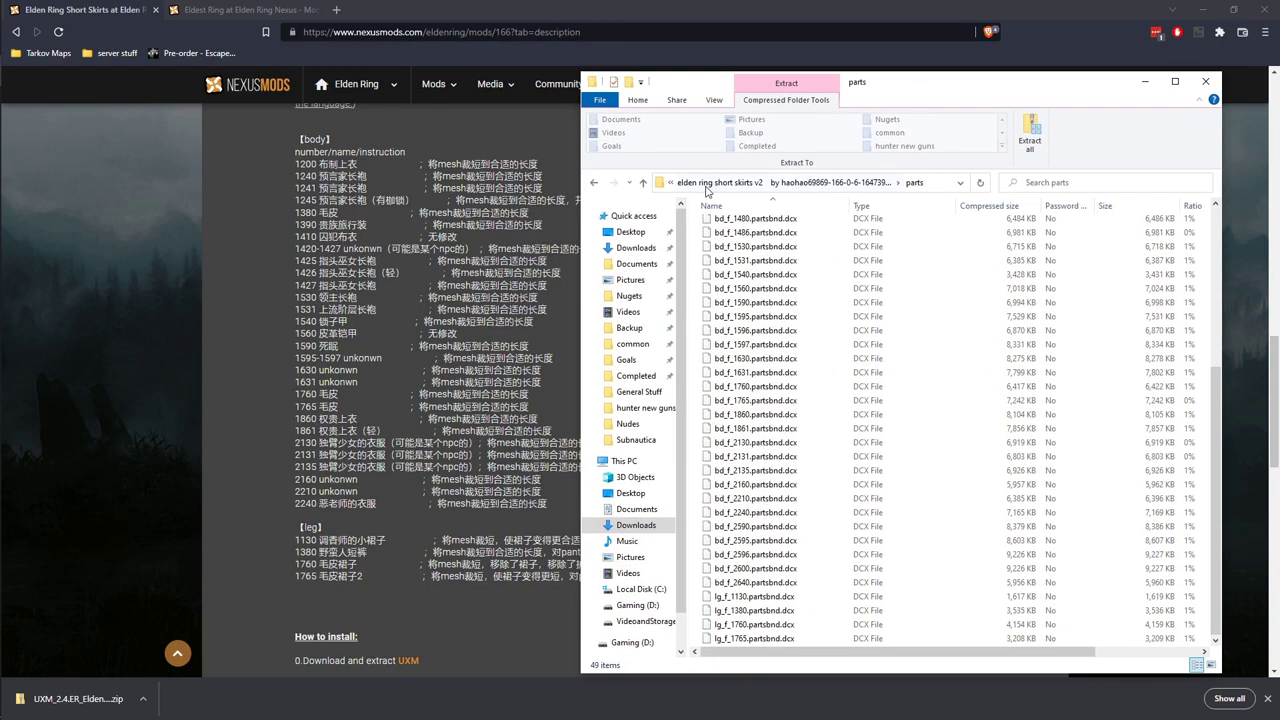
click(703, 190)
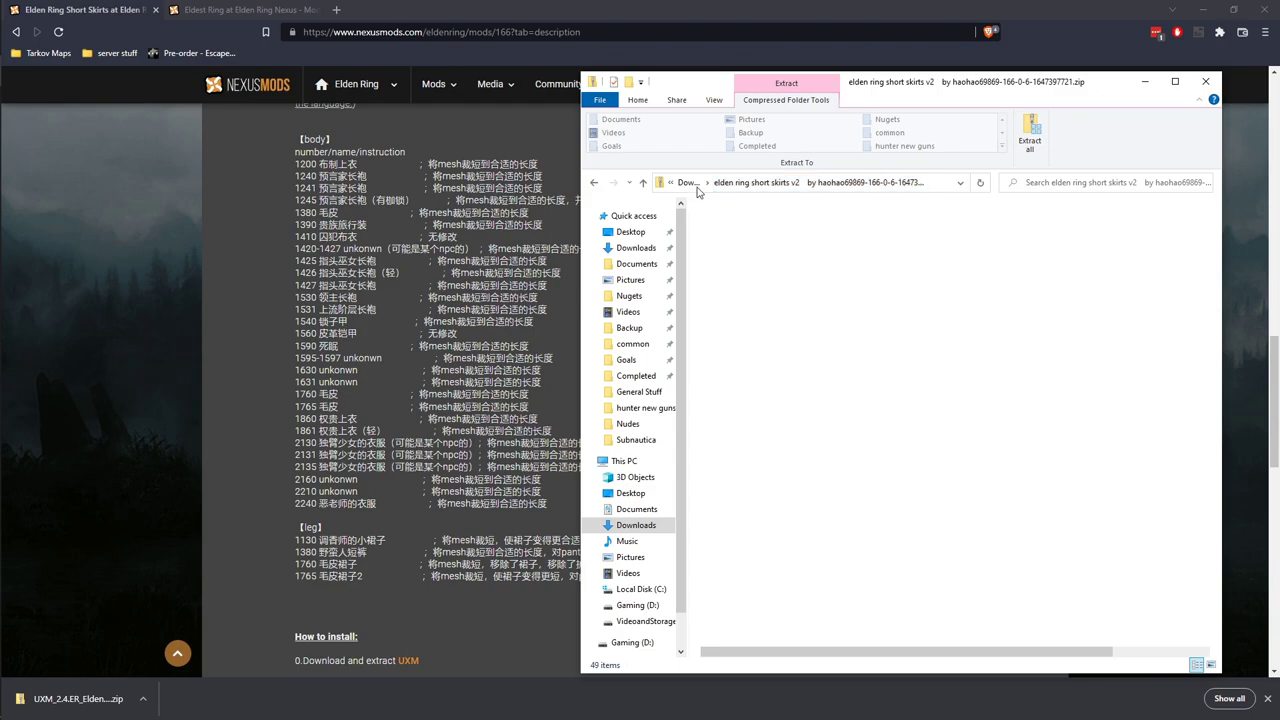
click(702, 189)
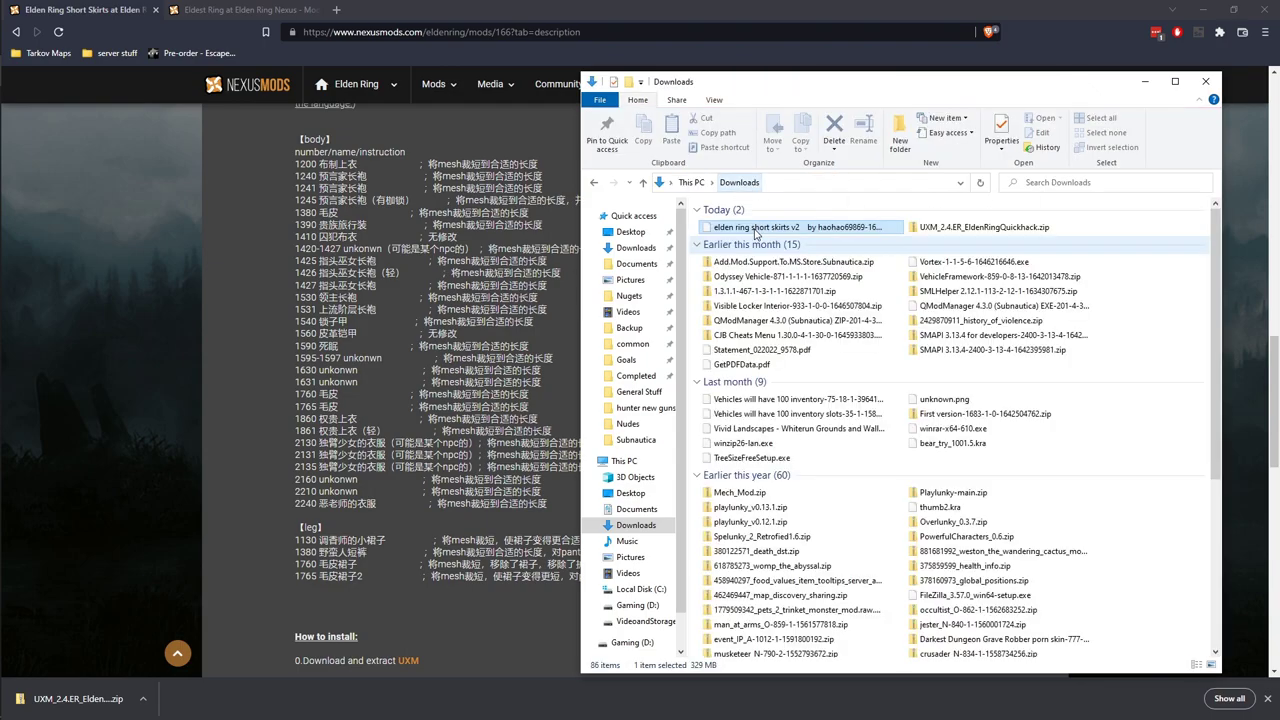
- Reopen the short skirts archive and its readme, and read the How to install instructions
double_click(750, 230)
double_click(722, 242)
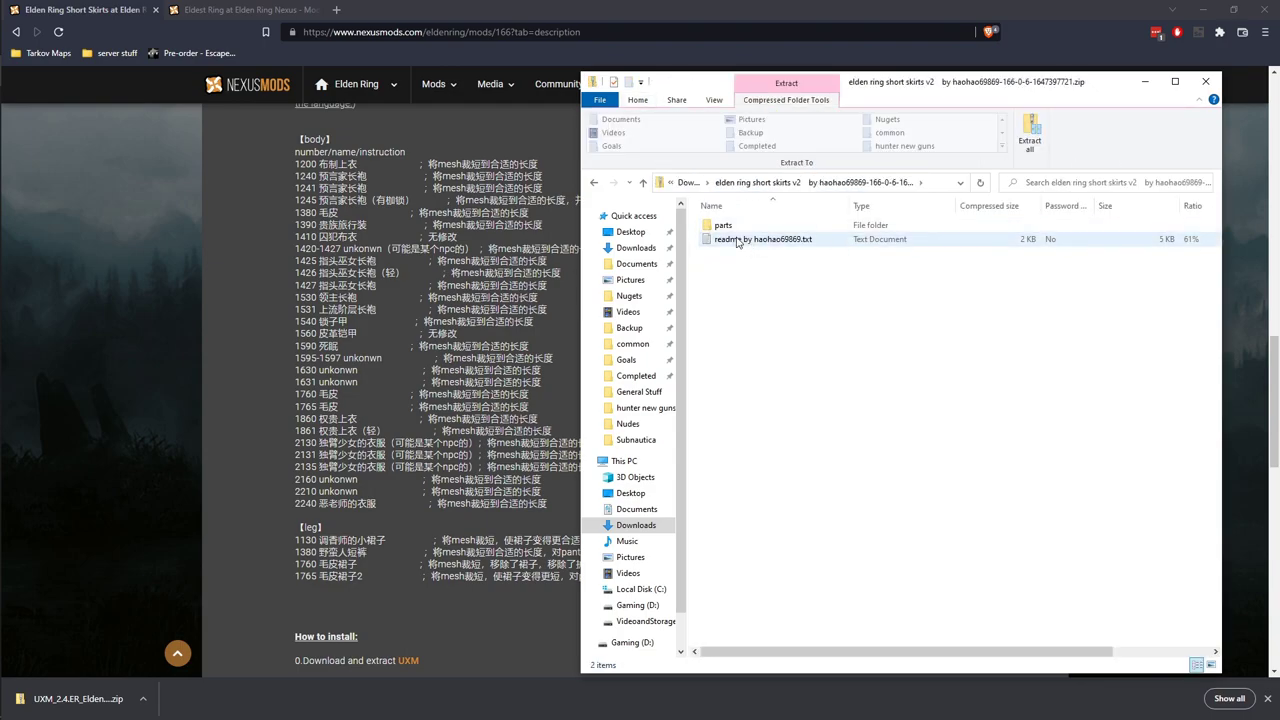
scroll(528, 380, down, 3)
scroll(528, 380, up, 3)
scroll(528, 383, down, 5)
scroll(528, 383, up, 3)
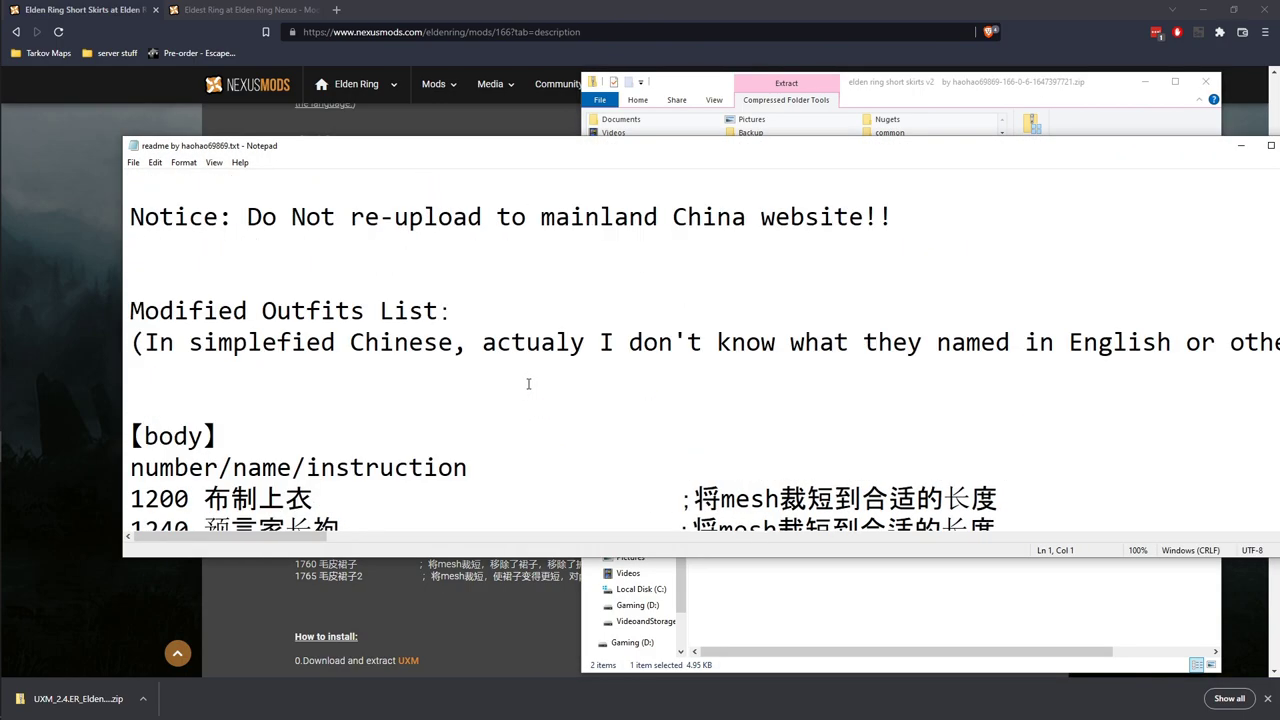
scroll(528, 383, down, 1)
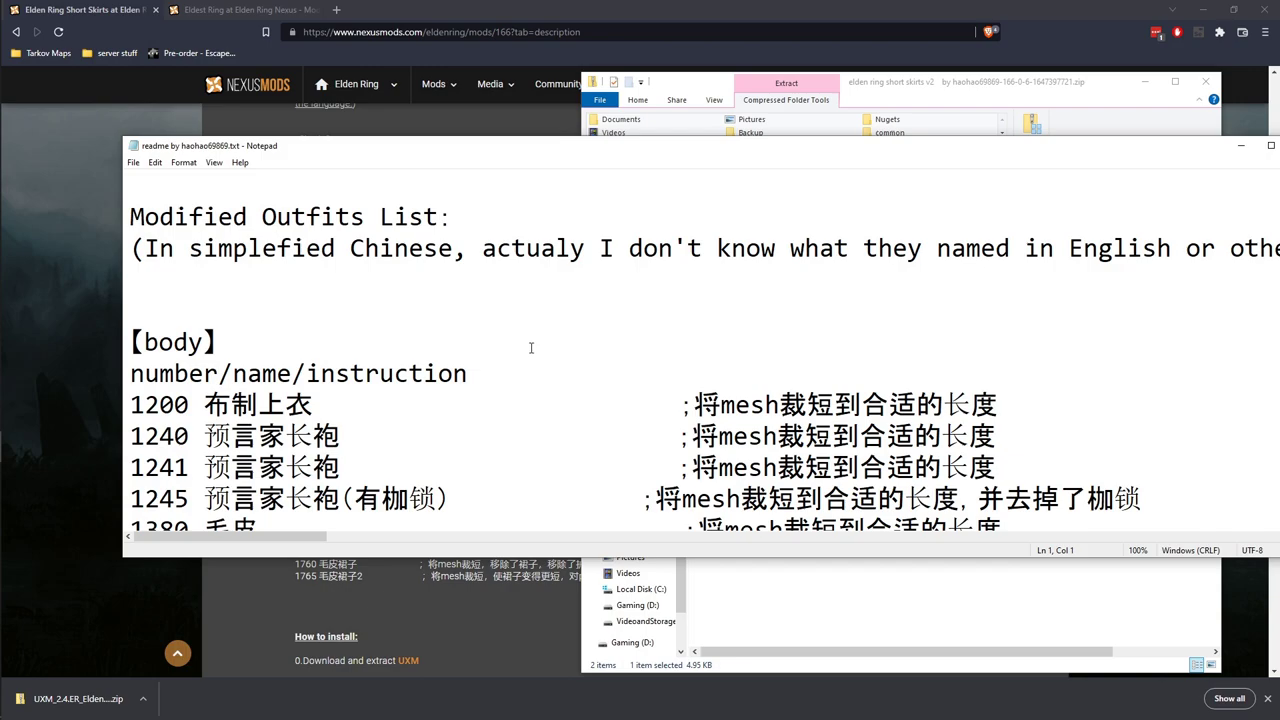
scroll(625, 324, down, 10)
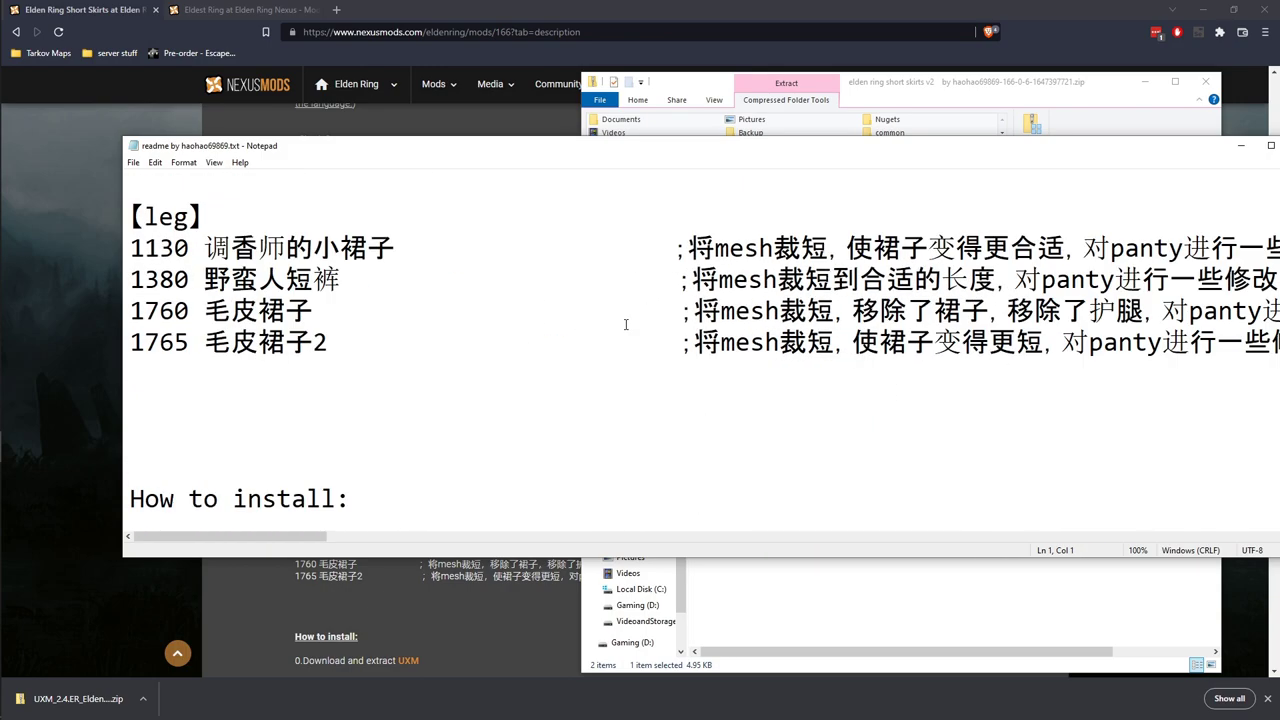
scroll(625, 324, down, 1)
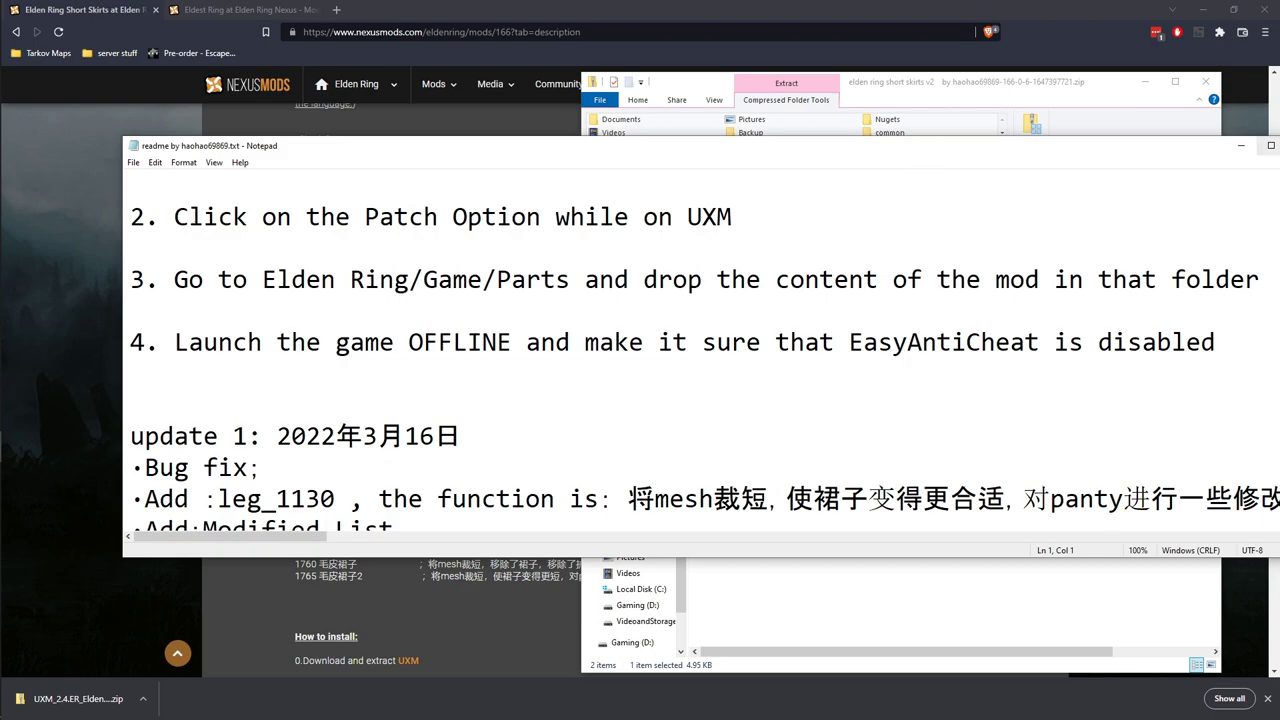
- Minimise the browser and open the parts folder inside ELDEN RING MODDED\Game
drag(750, 6, 874, 184)
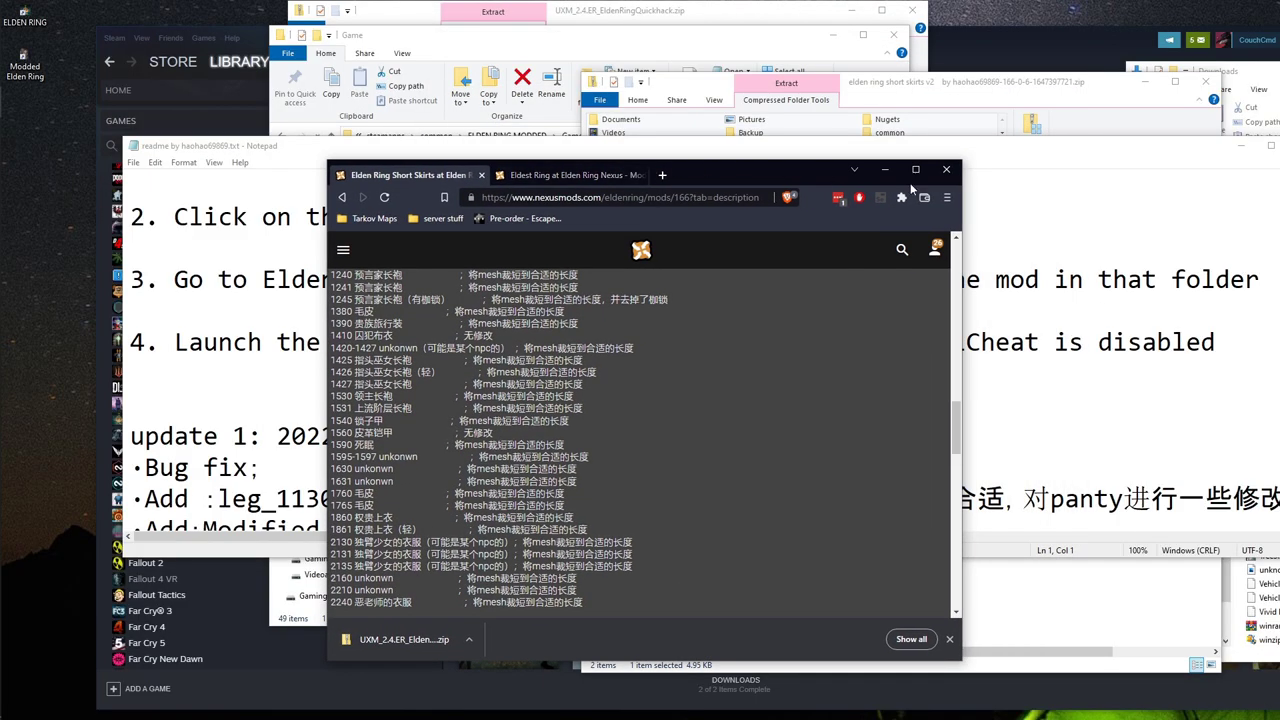
click(884, 169)
click(609, 43)
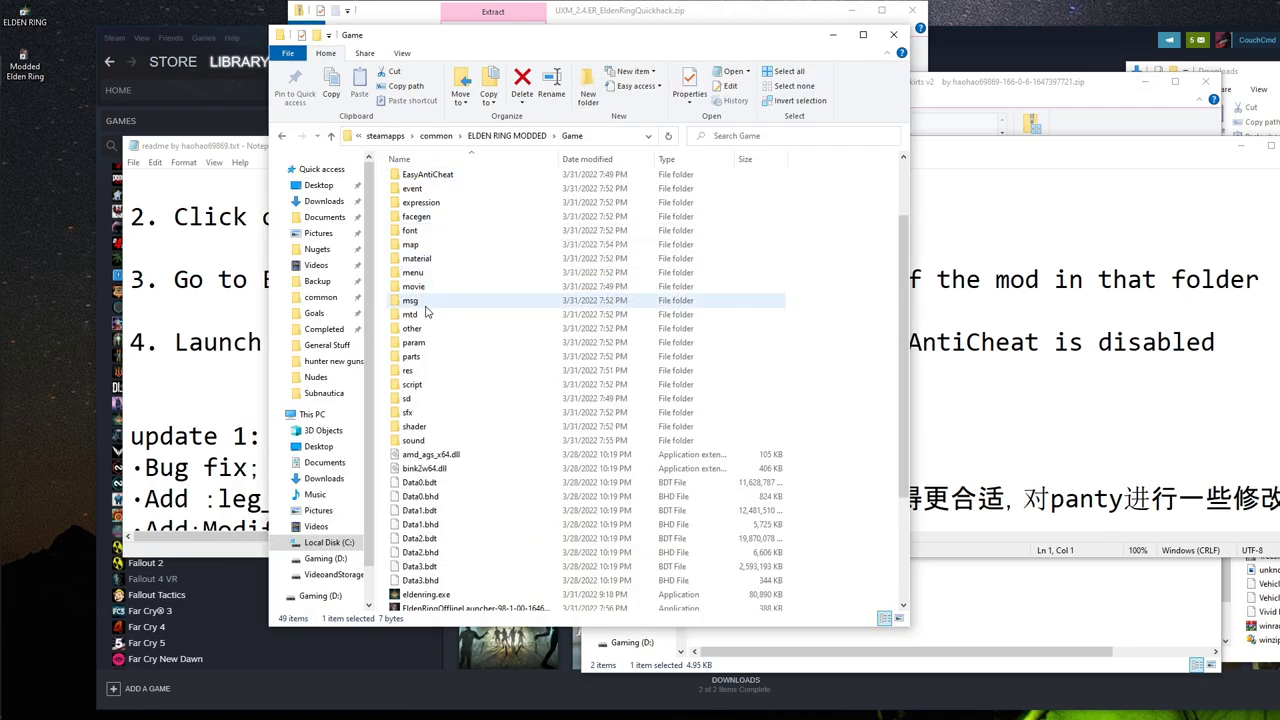
double_click(412, 357)
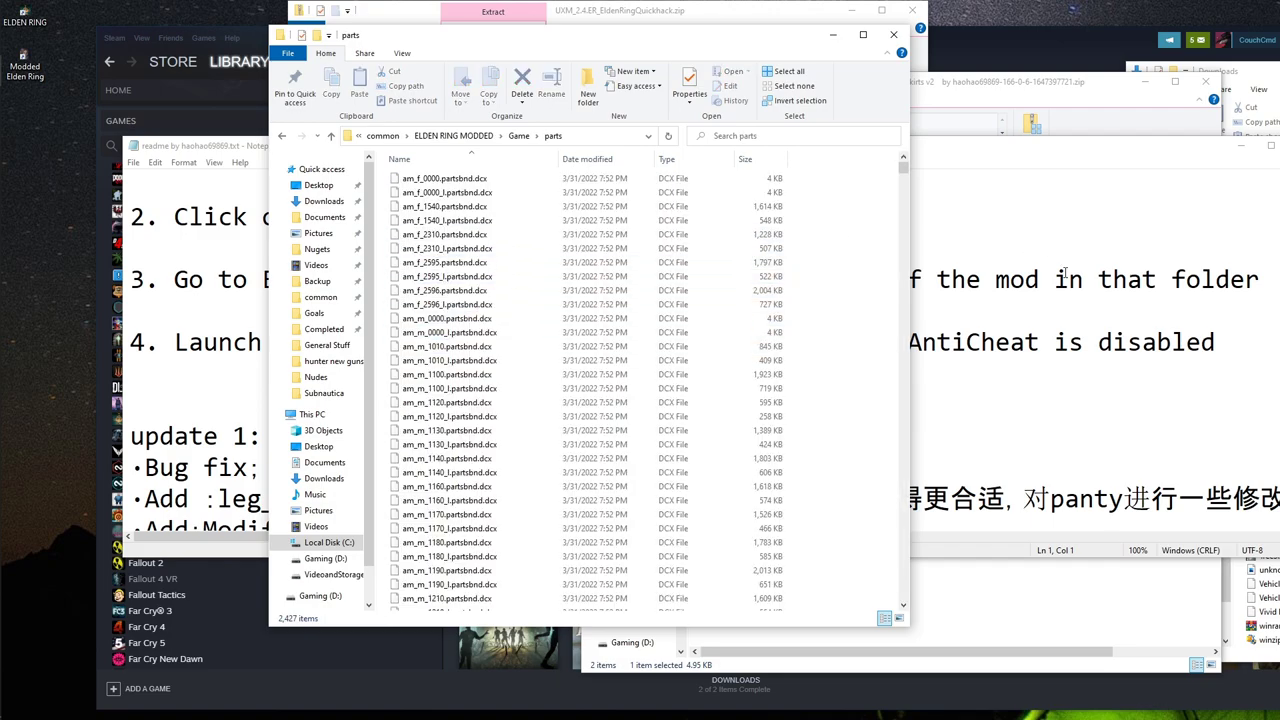
- Copy all files from the mod archive's parts folder into ELDEN RING MODDED\Game\parts, replacing the existing files
click(991, 93)
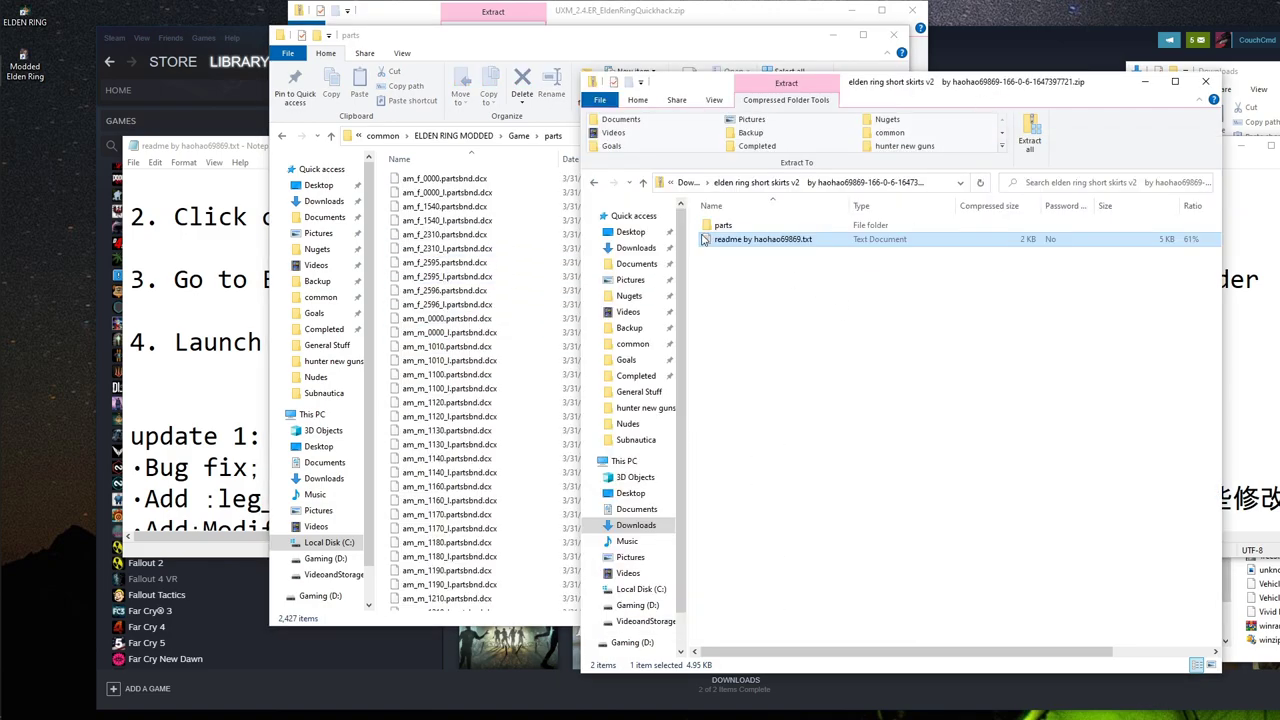
click(721, 226)
double_click(721, 226)
click(778, 226)
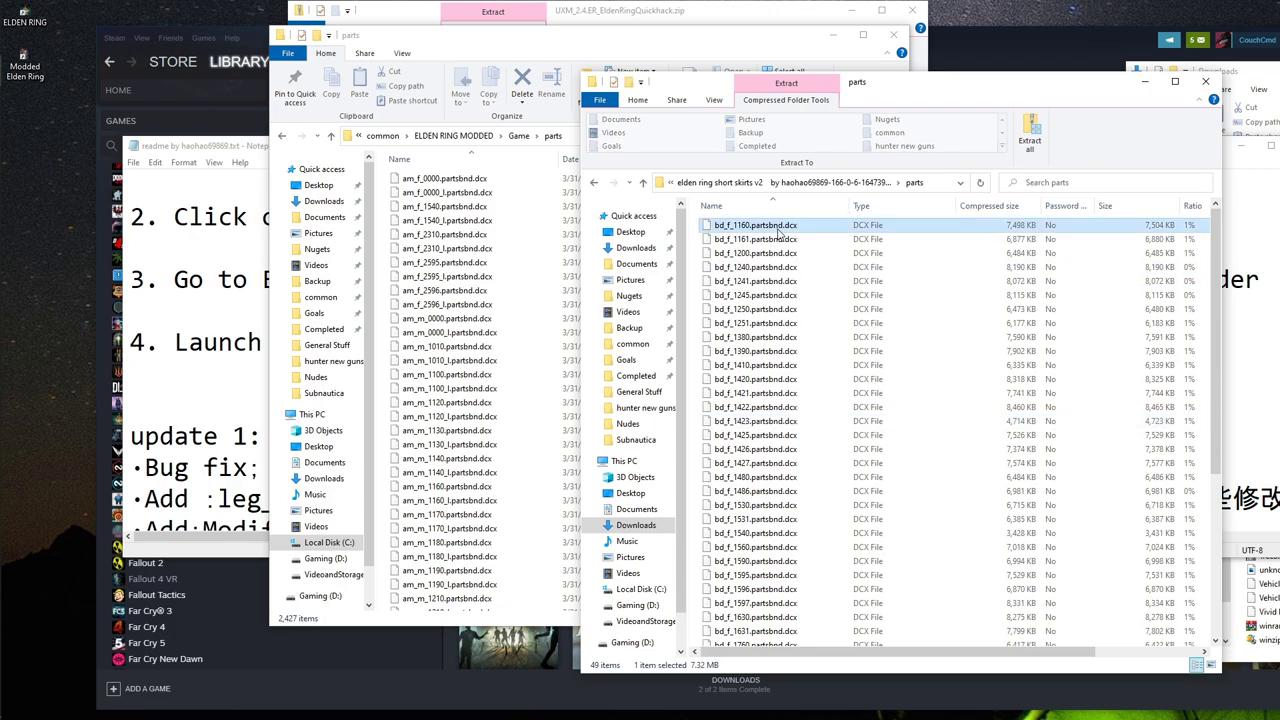
key(ctrl+a)
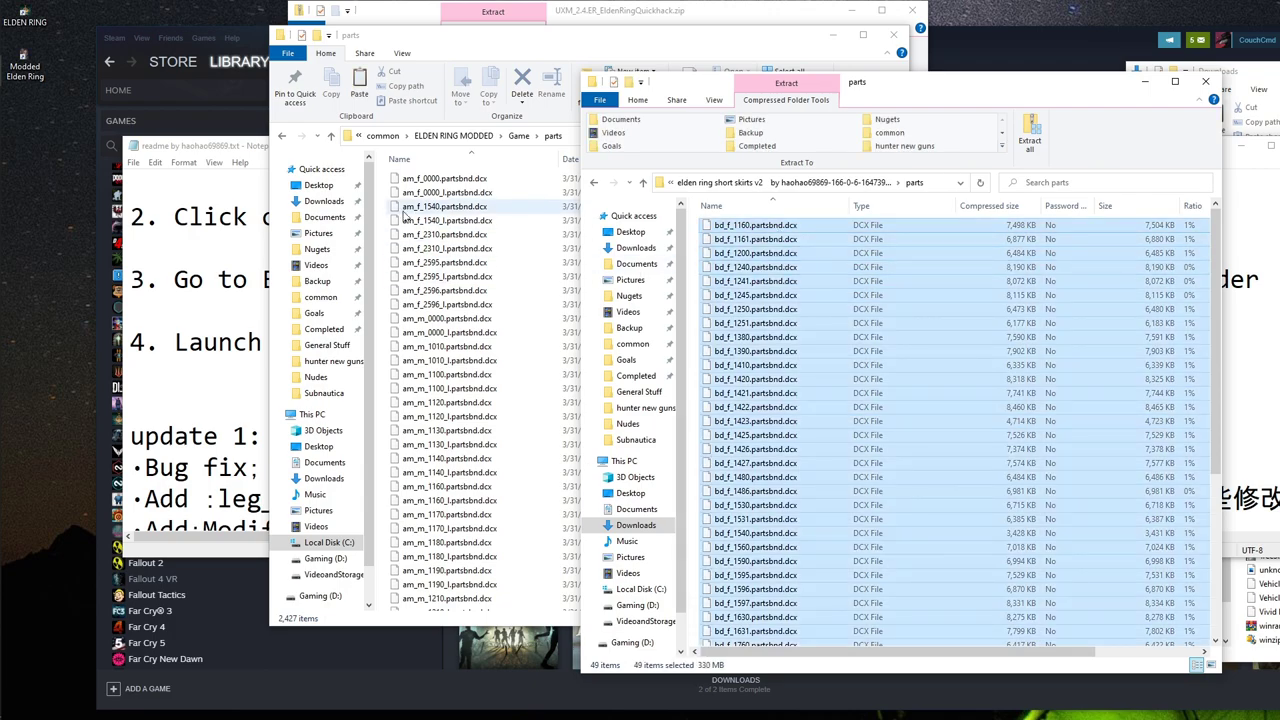
click(606, 42)
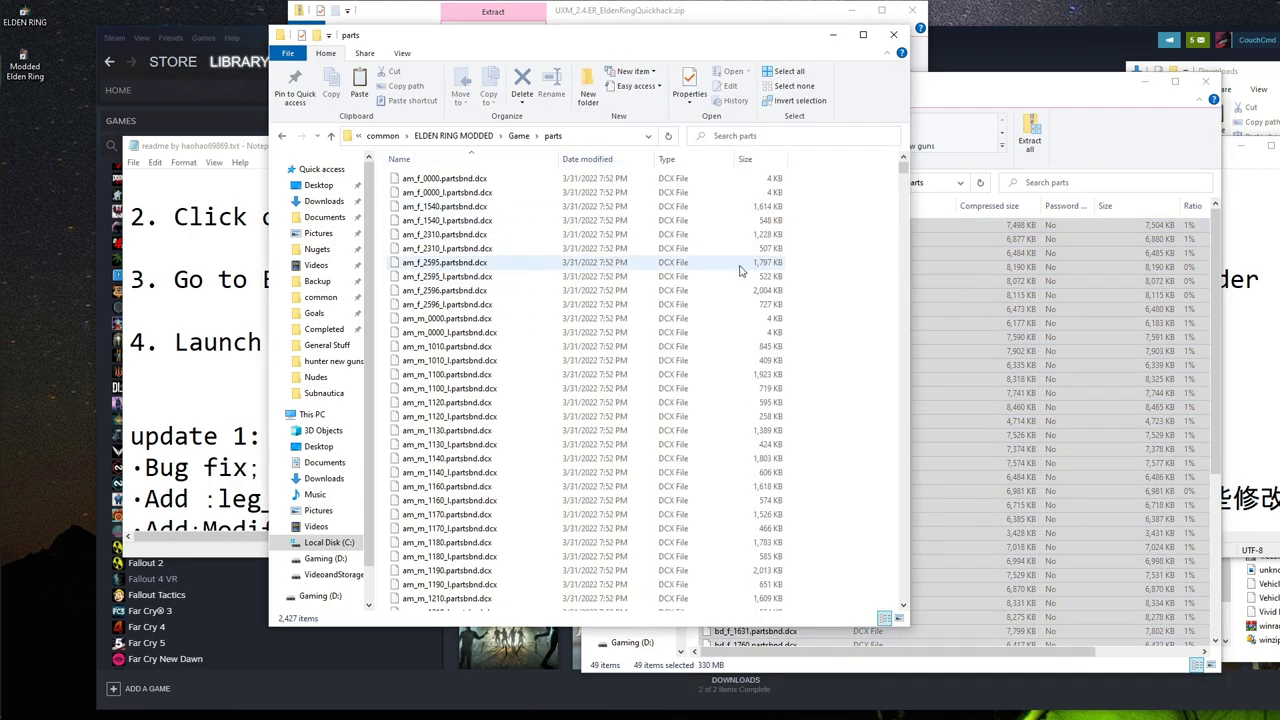
right_click(841, 338)
click(886, 427)
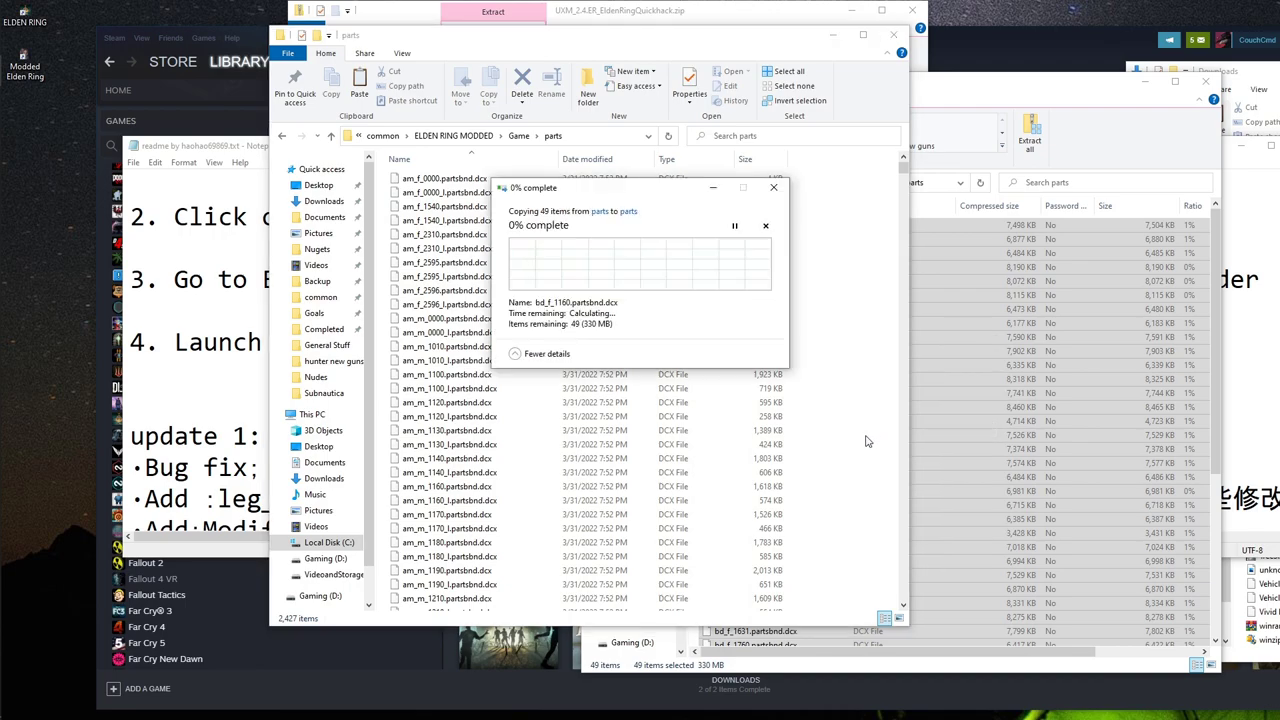
click(670, 262)
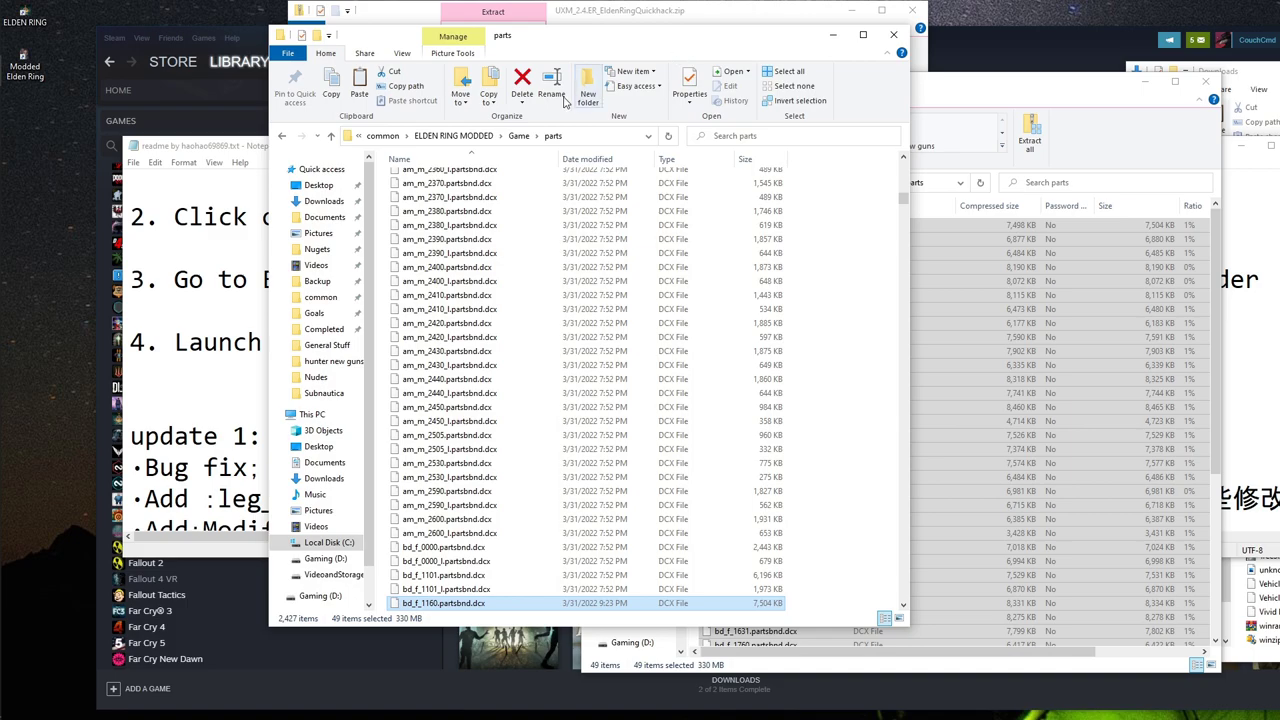
- Launch the game from the Modded Elden Ring shortcut and choose the Hero base with body Type B for a new character
click(38, 74)
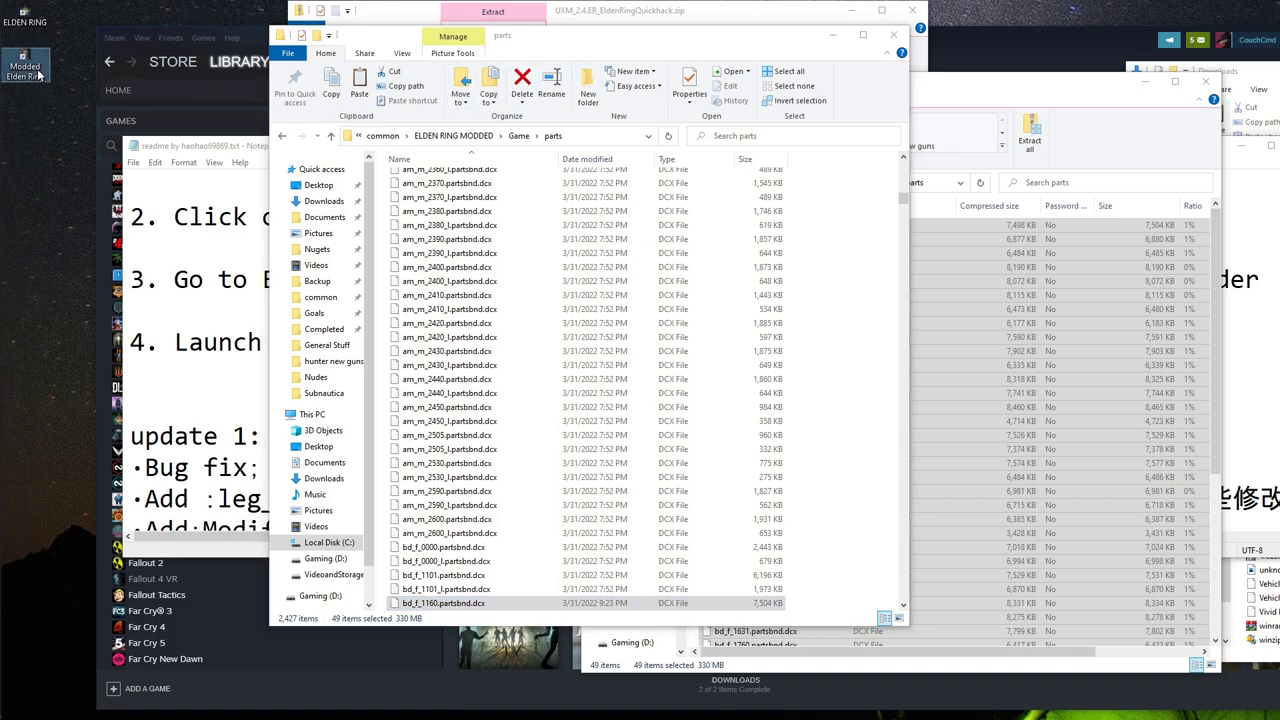
double_click(38, 74)
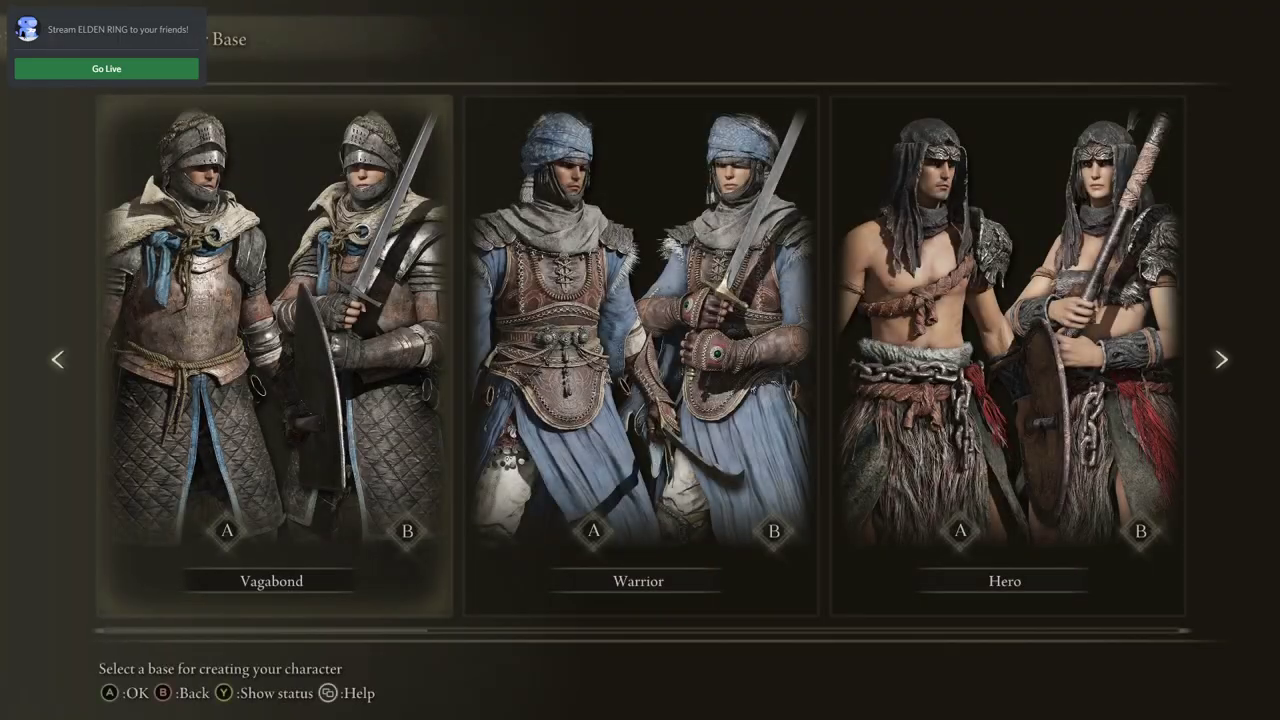
key(Right)
key(Right)
key(Return)
key(Right)
key(Return)
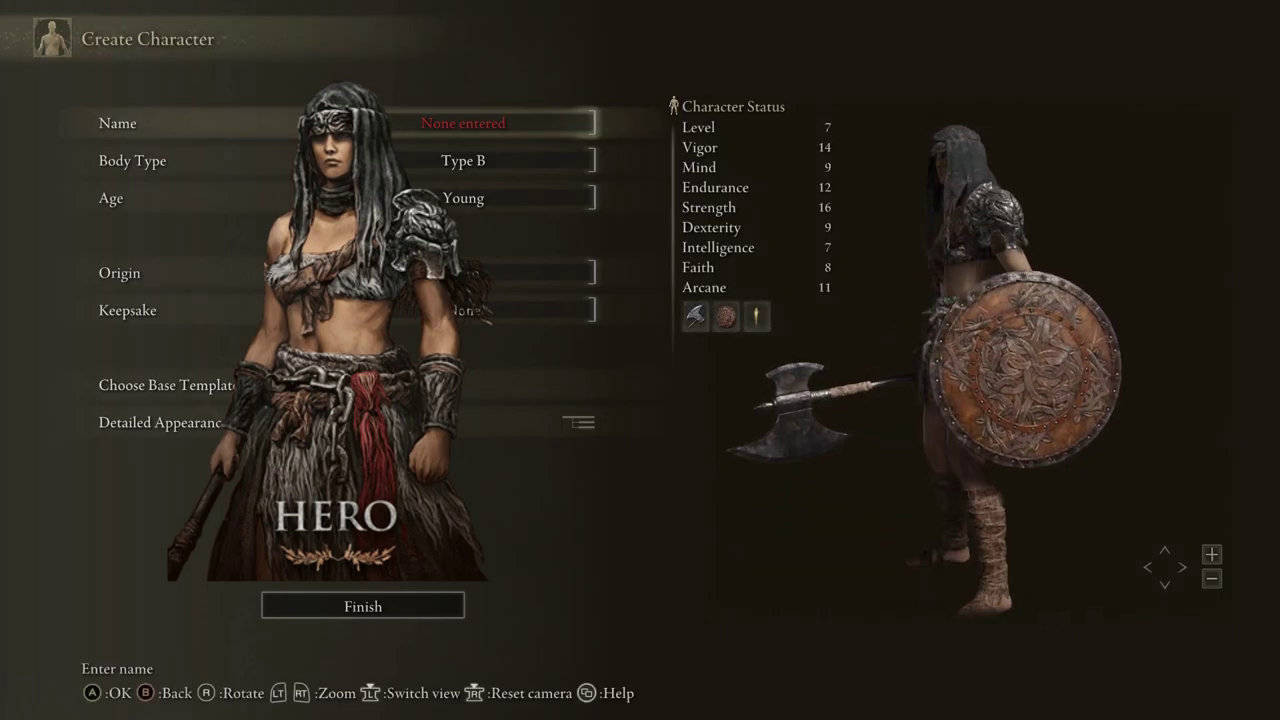